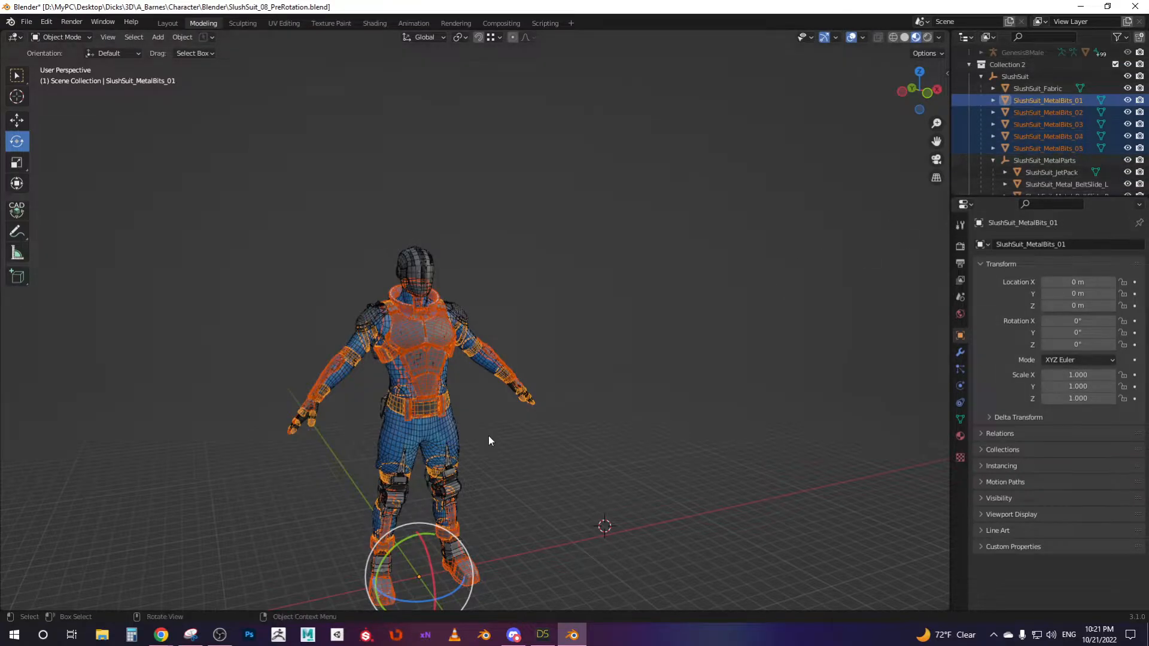
# Inspect the suit's metal pieces by selecting SlushSuit_MetalBits_02, SlushSuit_MetalBits_03 and SlushSuit_MetalBits_05 in turn.
pyautogui.scroll(4, 371, 369)
pyautogui.click(302, 398)
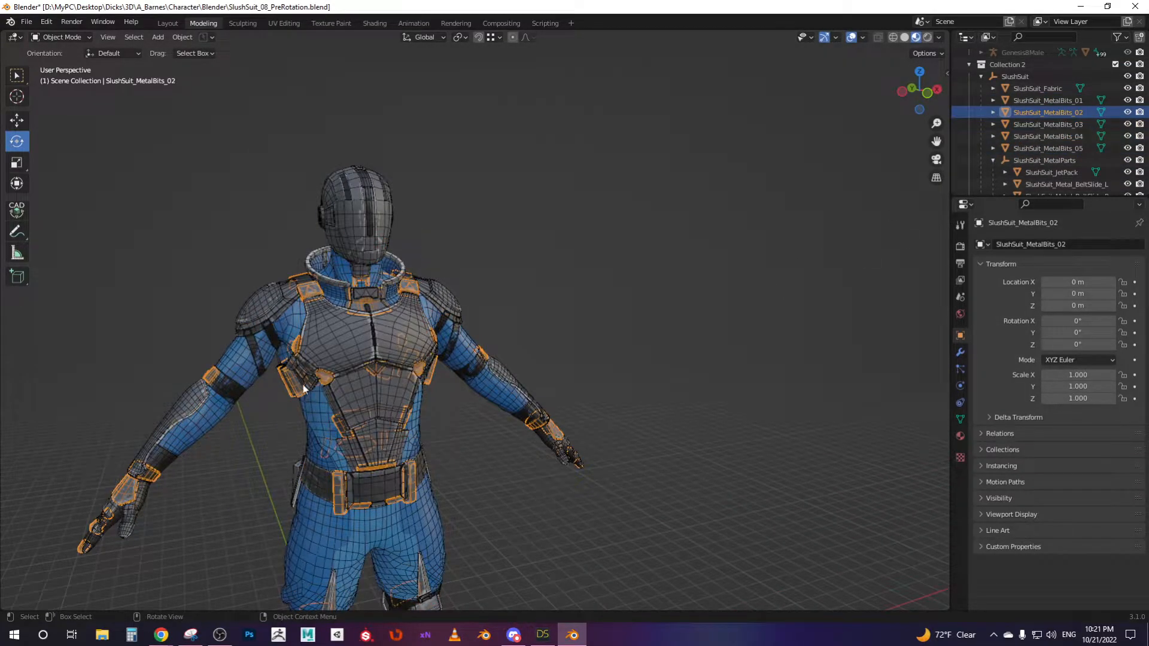
pyautogui.click(303, 389)
pyautogui.click(637, 322)
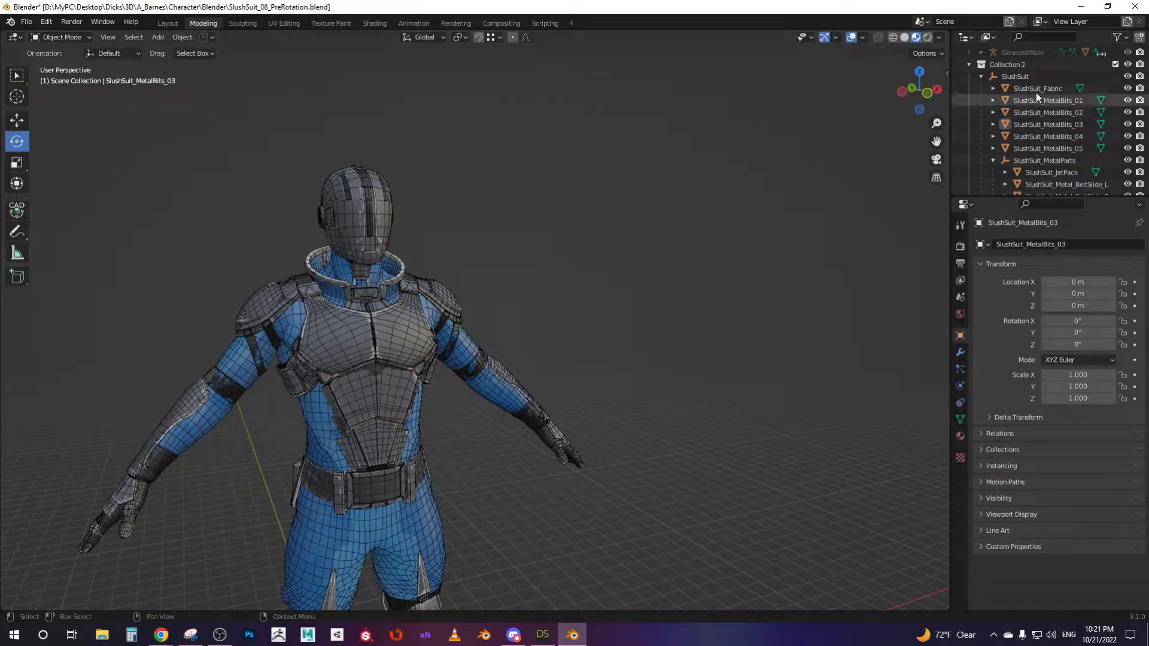
pyautogui.click(1057, 150)
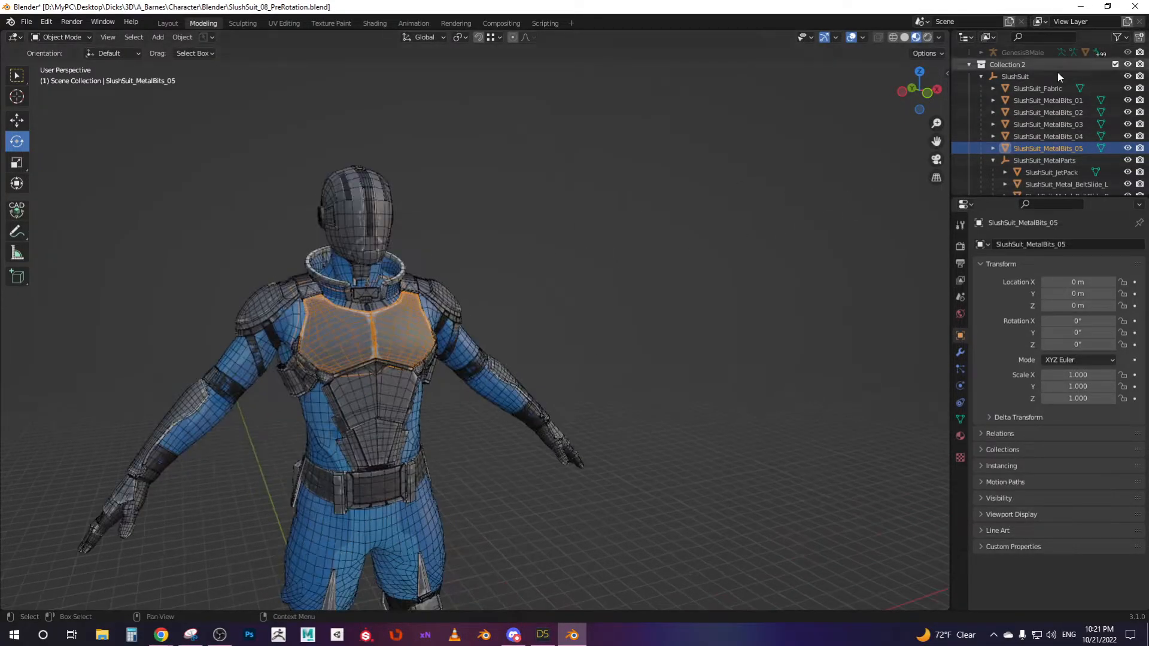
# Isolate SlushSuit_MetalBits_01 in local view to examine its separate pieces, and return to the full suit with nothing selected.
pyautogui.click(1054, 100)
pyautogui.scroll(-5, 684, 425)
pyautogui.scroll(6, 595, 359)
pyautogui.moveTo(289, 318); pyautogui.dragTo(744, 374, button='middle')
pyautogui.press('KP_Divide')
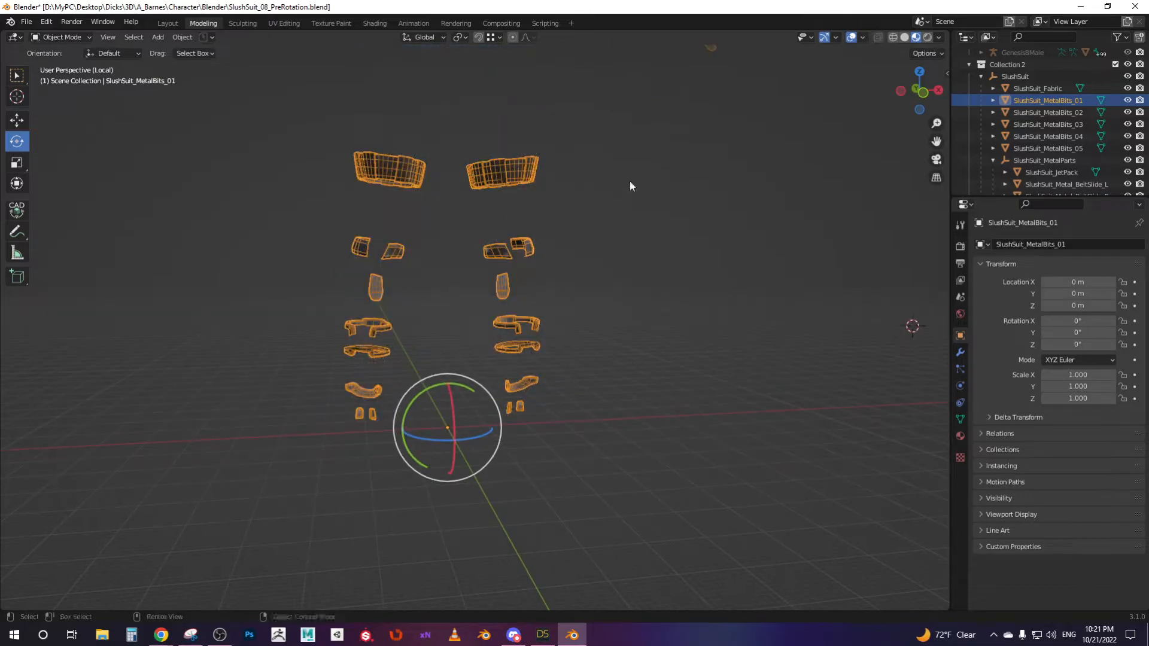
pyautogui.moveTo(647, 149); pyautogui.dragTo(570, 231, button='middle')
pyautogui.moveTo(613, 283); pyautogui.dragTo(721, 296, button='middle')
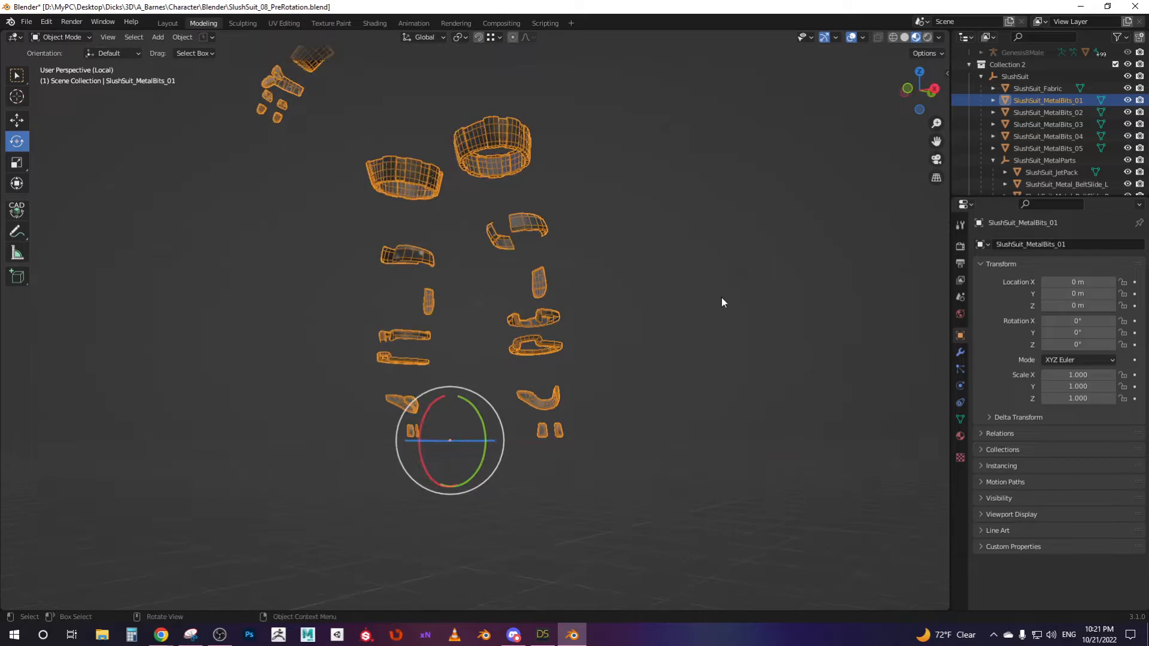
pyautogui.press('KP_Divide')
pyautogui.click(719, 149)
pyautogui.moveTo(719, 149); pyautogui.dragTo(649, 353, button='middle')
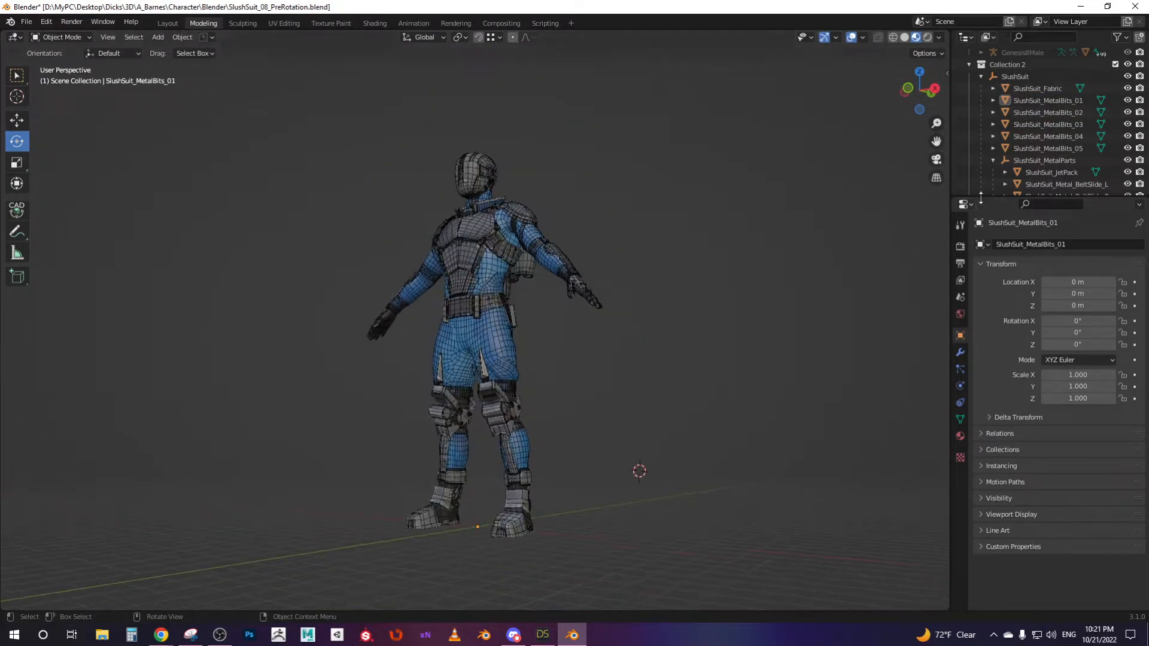
# Look through the objects parented under SlushSuit_MetalParts, selecting SlushSuit_Metal_Shoulder_L to locate it on the suit.
pyautogui.scroll(2, 992, 158)
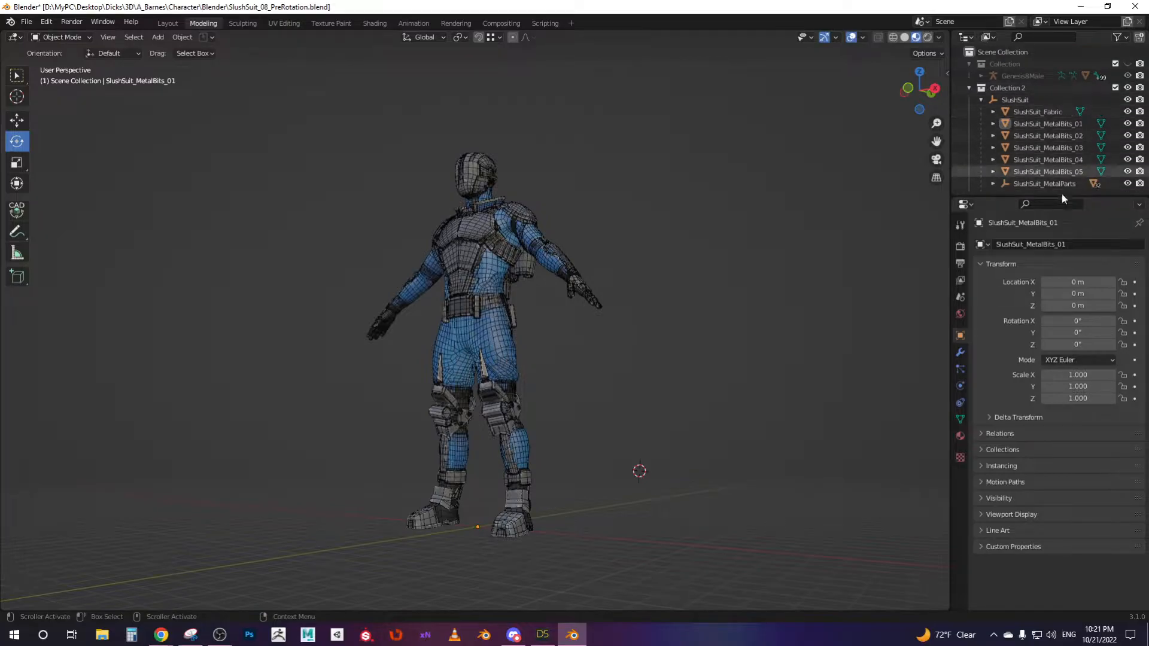
pyautogui.scroll(-10, 1039, 152)
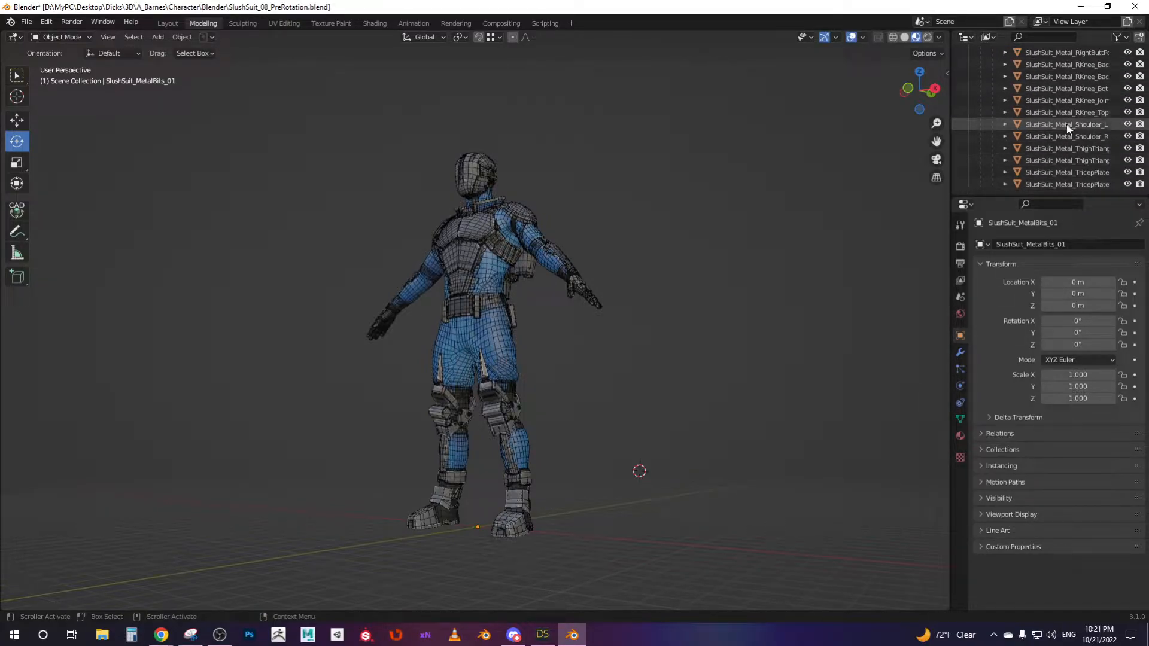
pyautogui.click(1067, 125)
pyautogui.scroll(-3, 590, 169)
pyautogui.scroll(4, 584, 169)
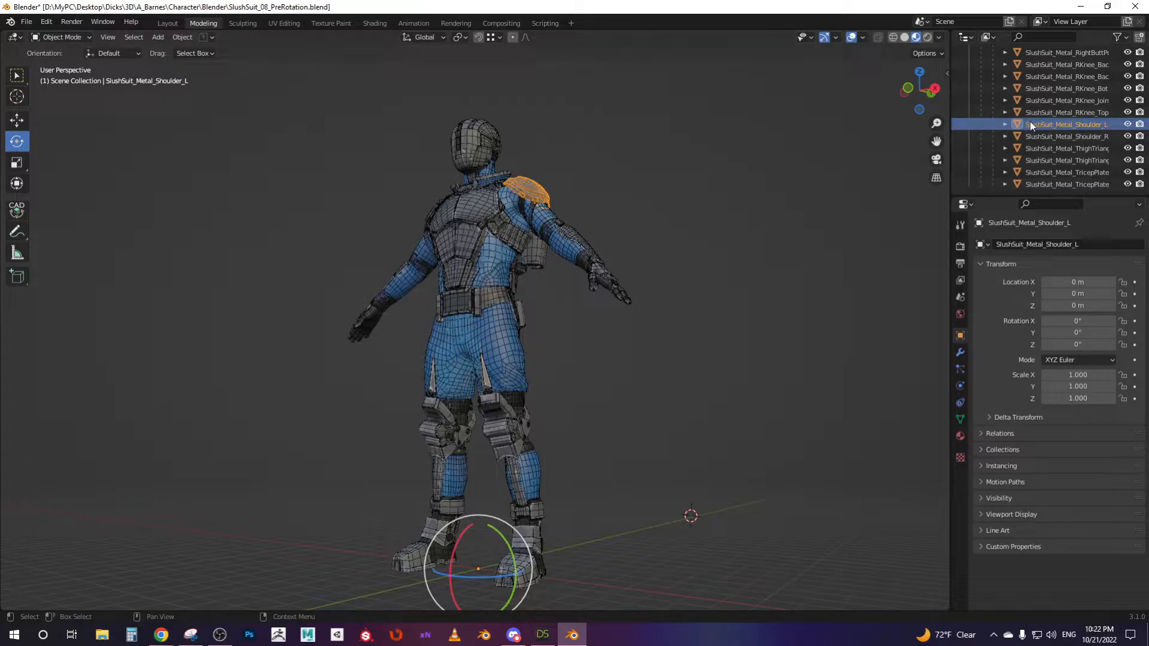
pyautogui.scroll(5, 1032, 117)
pyautogui.scroll(8, 1035, 113)
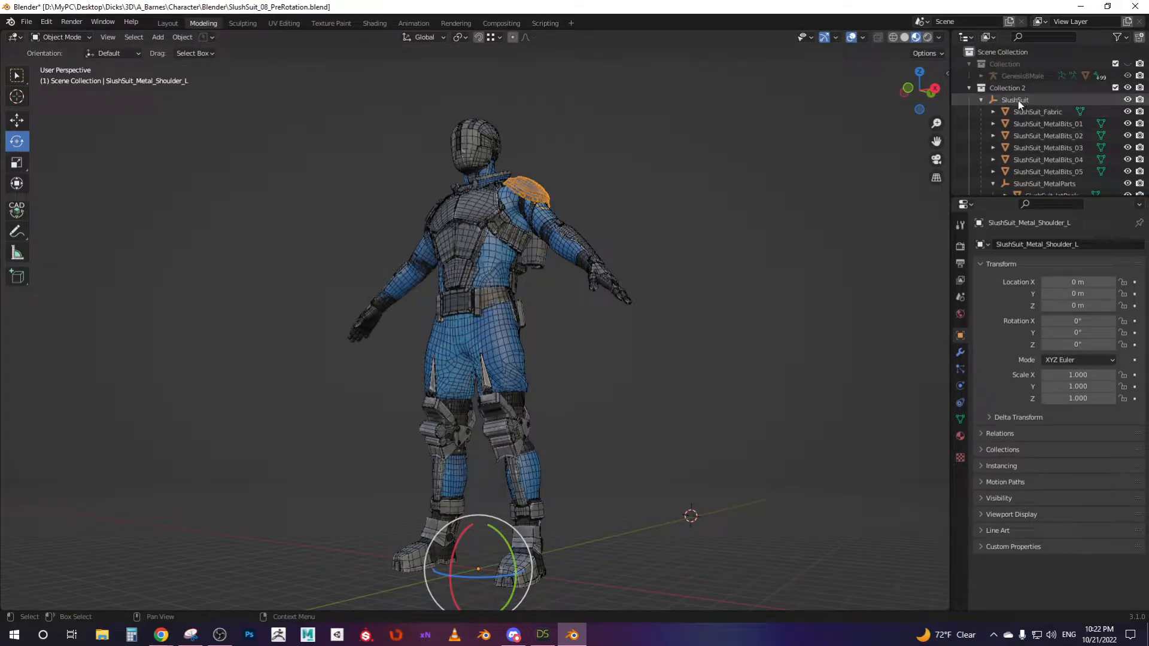
# Collapse the SlushSuit hierarchy and set the SlushSuit parent's X rotation to -90°.
pyautogui.click(1019, 99)
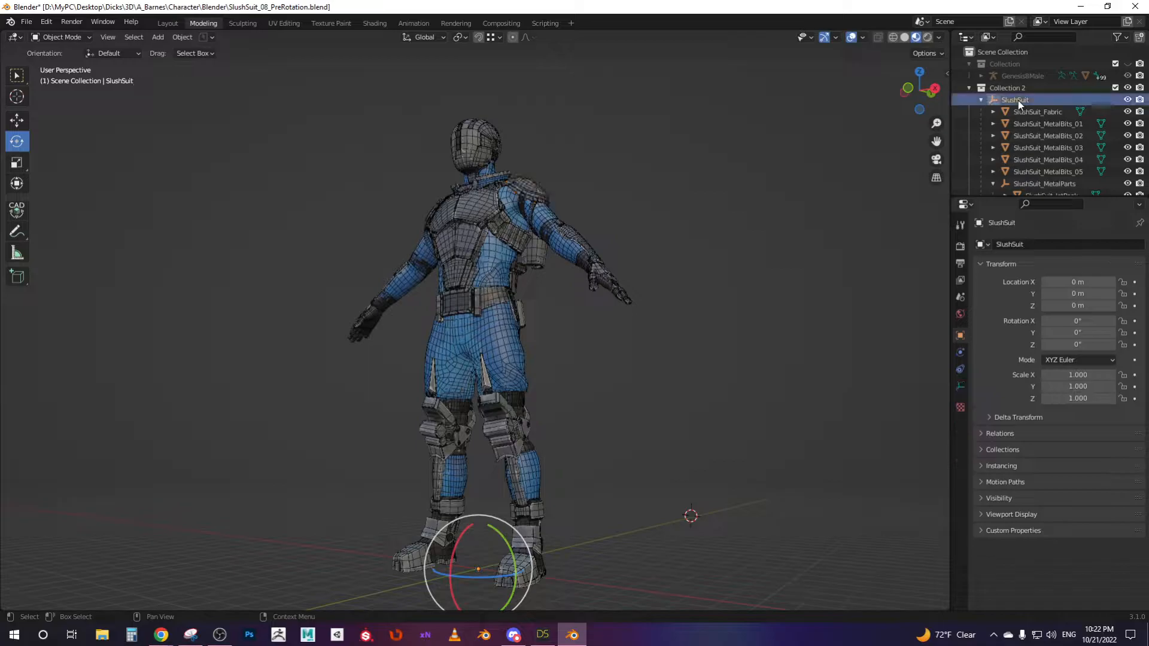
pyautogui.click(981, 100)
pyautogui.moveTo(627, 296); pyautogui.dragTo(781, 393, button='middle')
pyautogui.scroll(-5, 683, 433)
pyautogui.scroll(3, 684, 433)
pyautogui.moveTo(684, 433); pyautogui.dragTo(635, 396, button='middle')
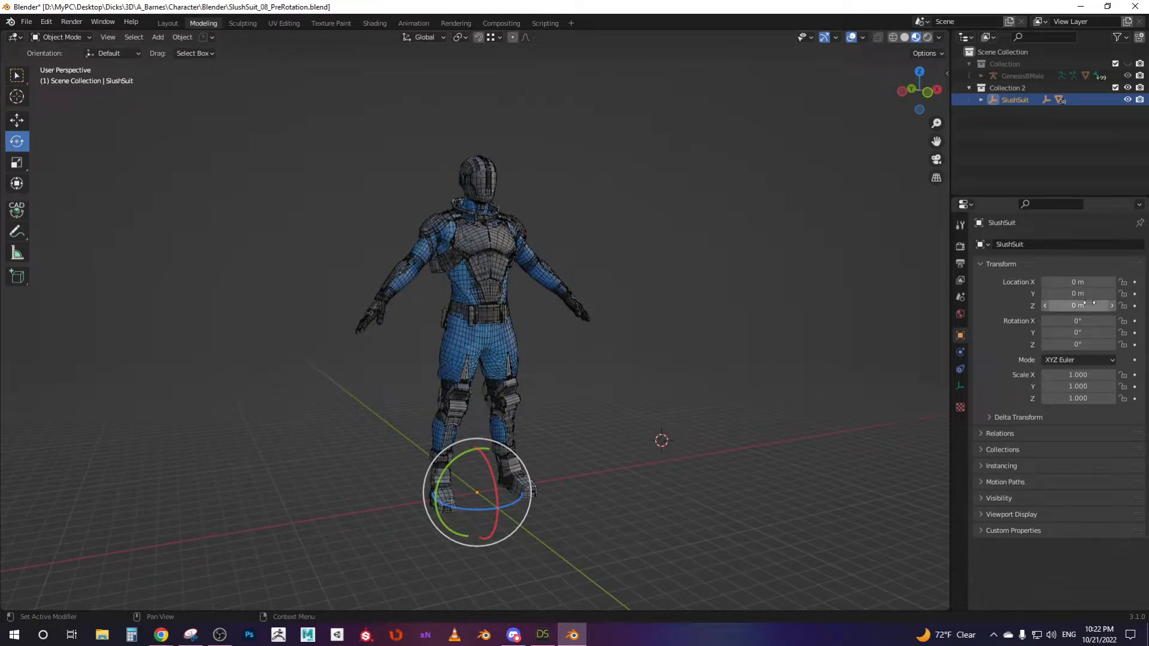
pyautogui.doubleClick(1080, 320)
pyautogui.write('-90')
pyautogui.press('Return')
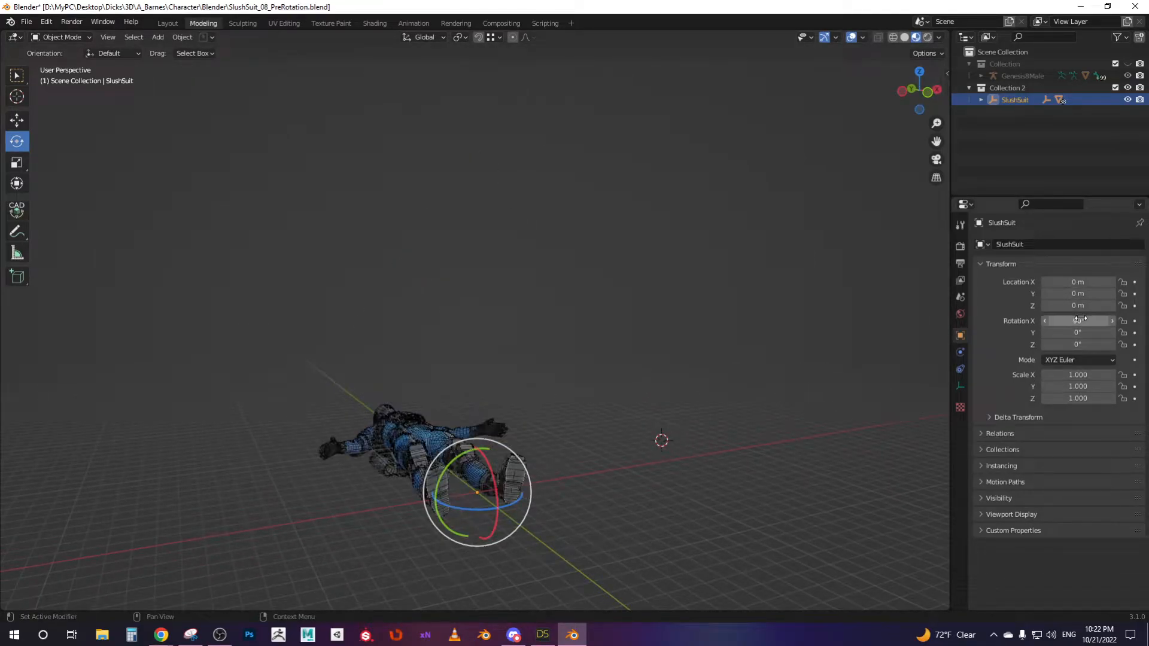
pyautogui.click(946, 124)
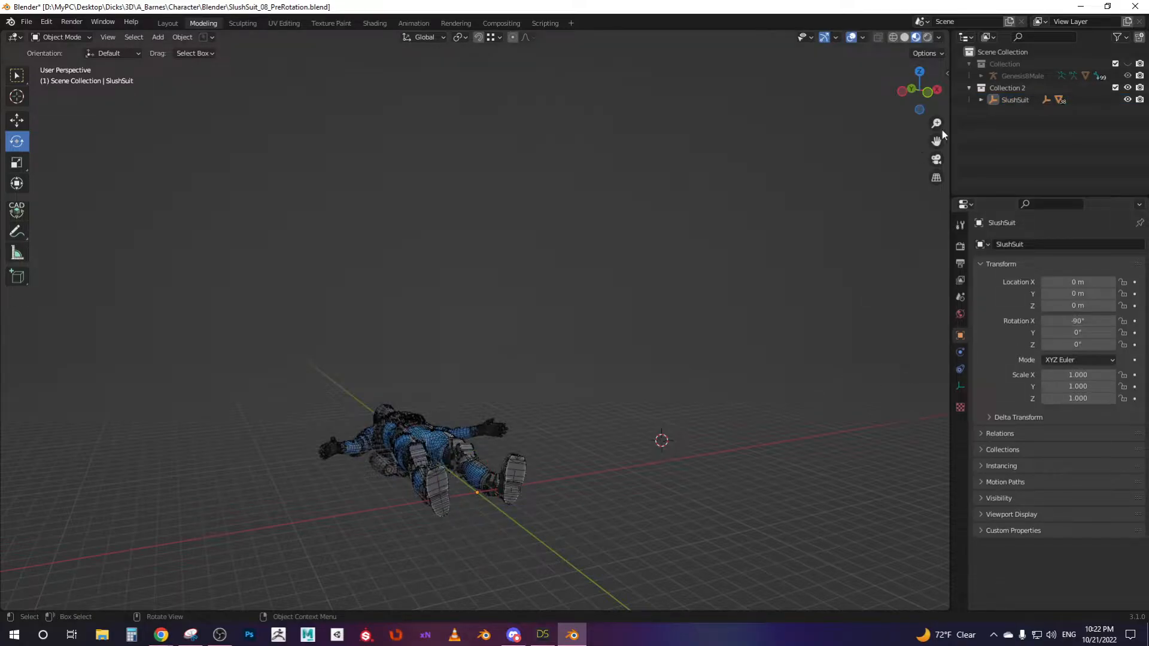
# Select the SlushSuit parent together with everything in its hierarchy and apply all transforms.
pyautogui.click(981, 99)
pyautogui.click(1017, 100)
pyautogui.scroll(-5, 1018, 102)
pyautogui.scroll(-8, 1018, 102)
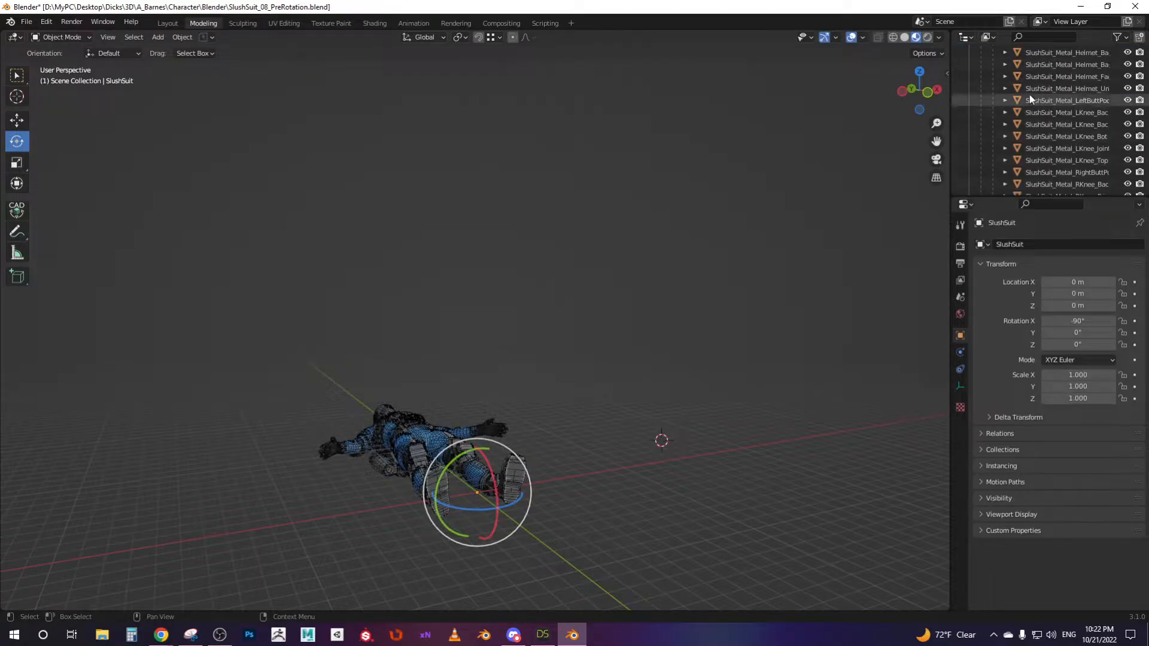
pyautogui.scroll(5, 1069, 146)
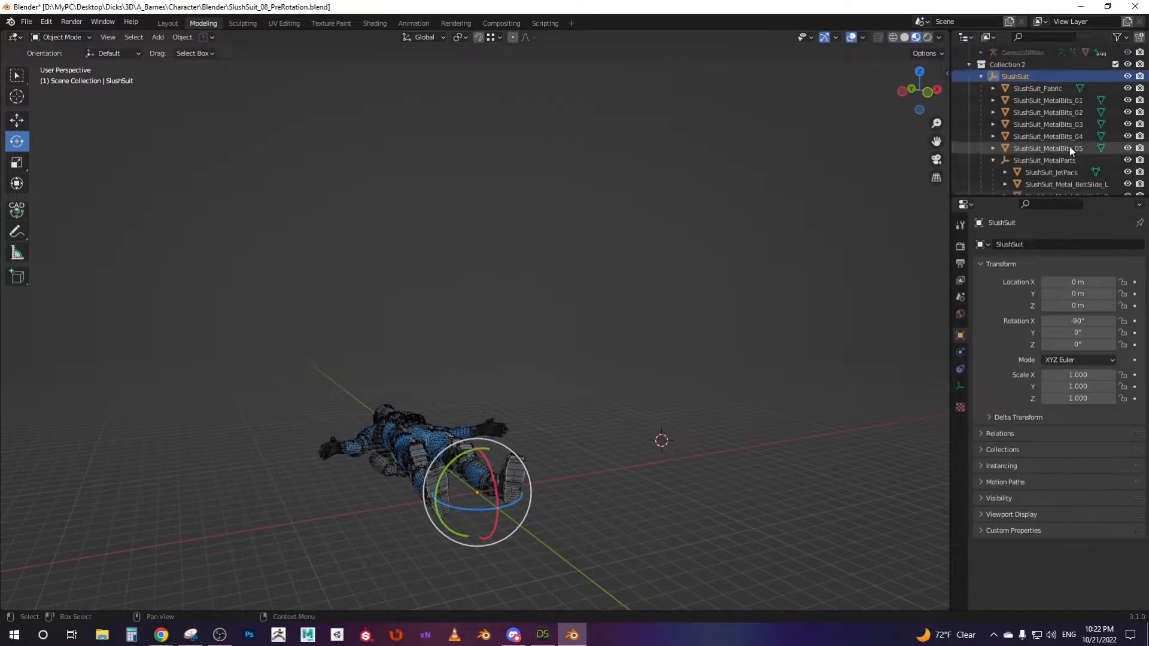
pyautogui.scroll(-5, 1069, 146)
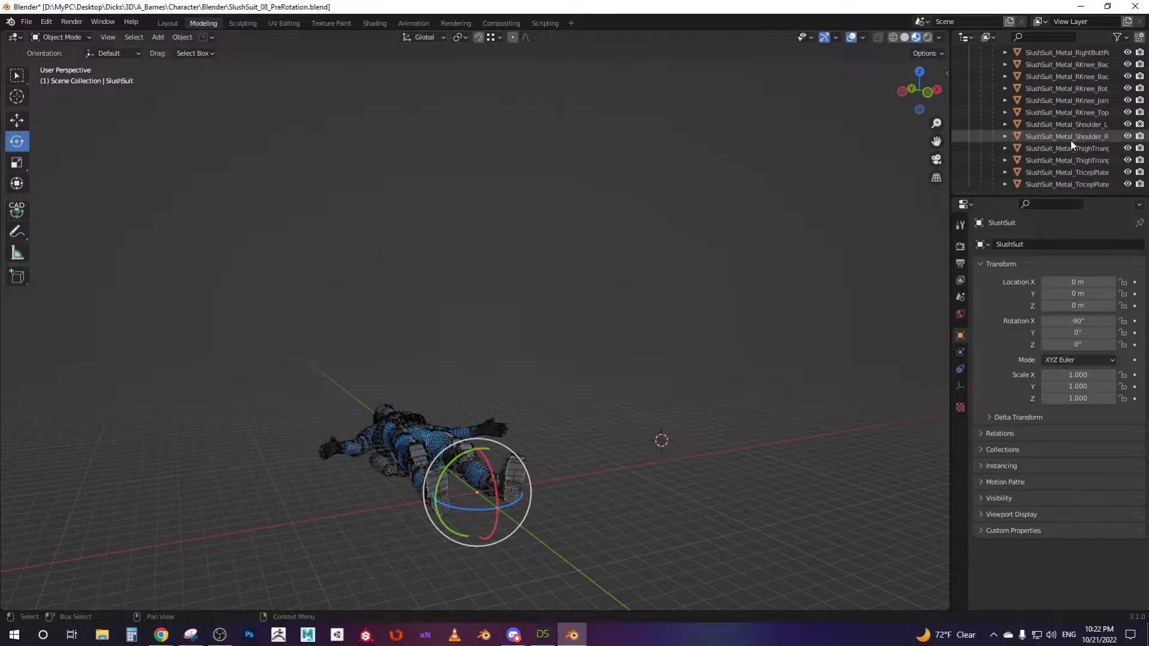
pyautogui.keyDown('shift'); pyautogui.click(1094, 181); pyautogui.keyUp('shift')
pyautogui.hotkey('ctrl', 'a')
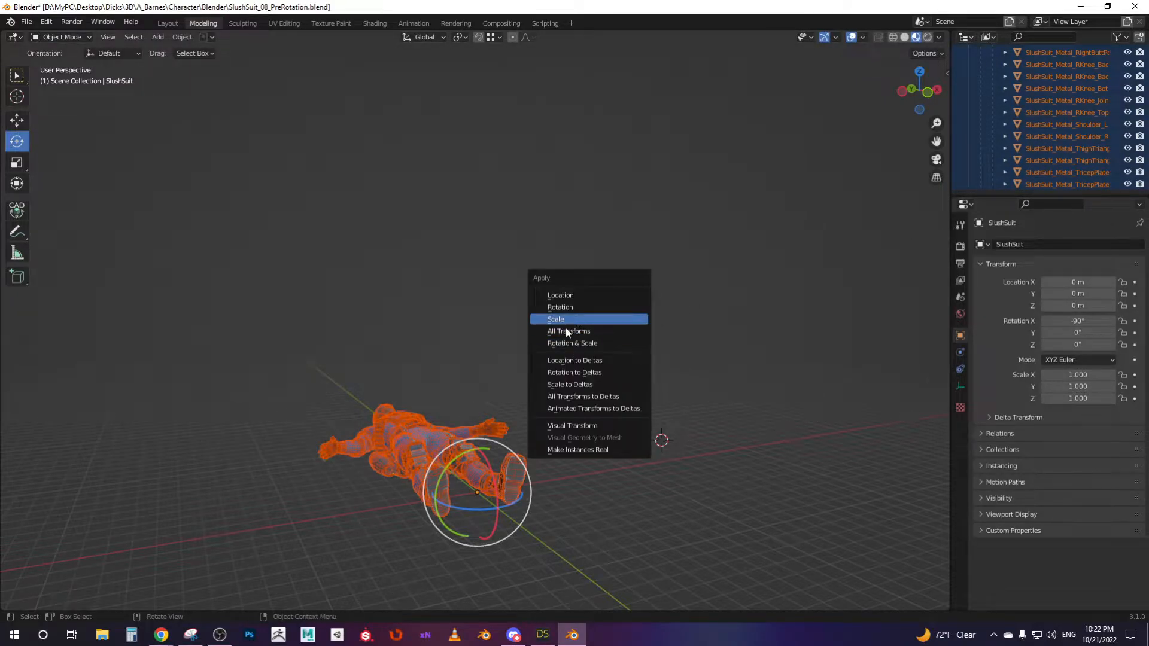
pyautogui.click(562, 331)
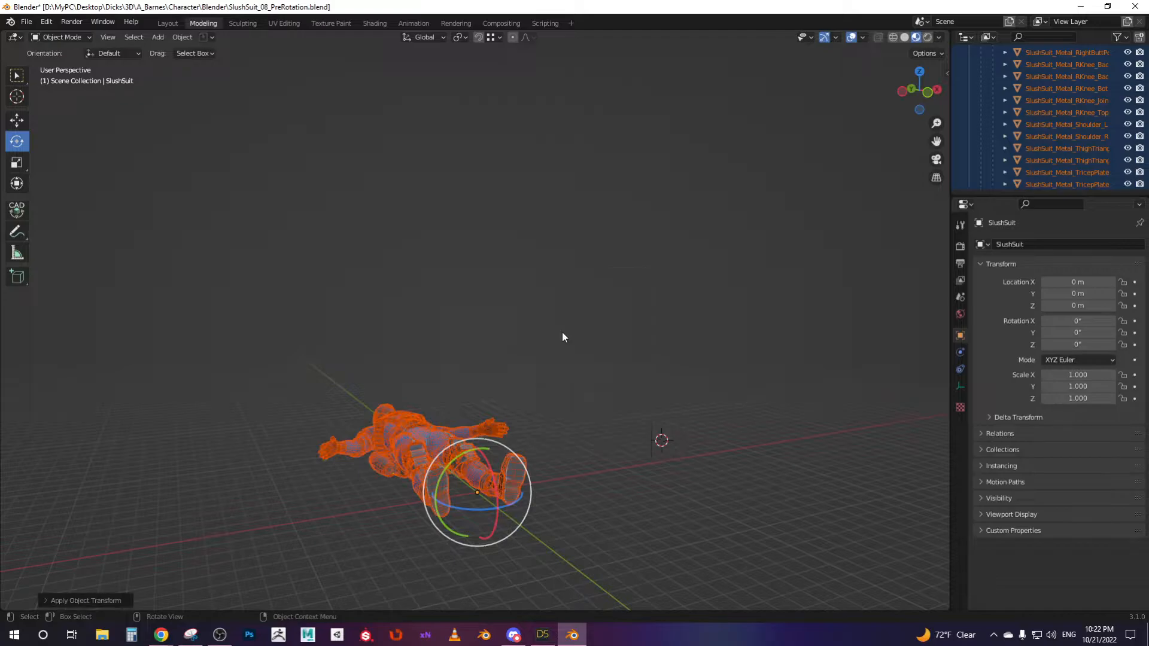
pyautogui.click(590, 477)
# Switch to DAZ Studio and load the Genesis 8.1 Basic Male figure into the scene.
pyautogui.click(540, 636)
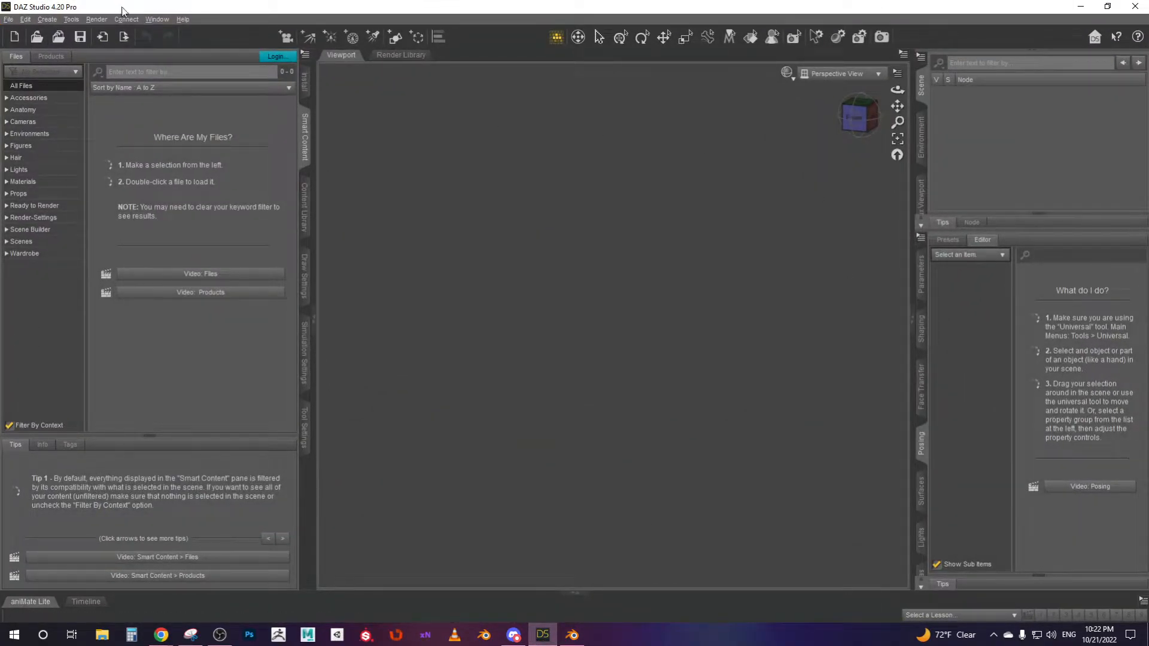
pyautogui.click(23, 148)
pyautogui.scroll(-10, 200, 338)
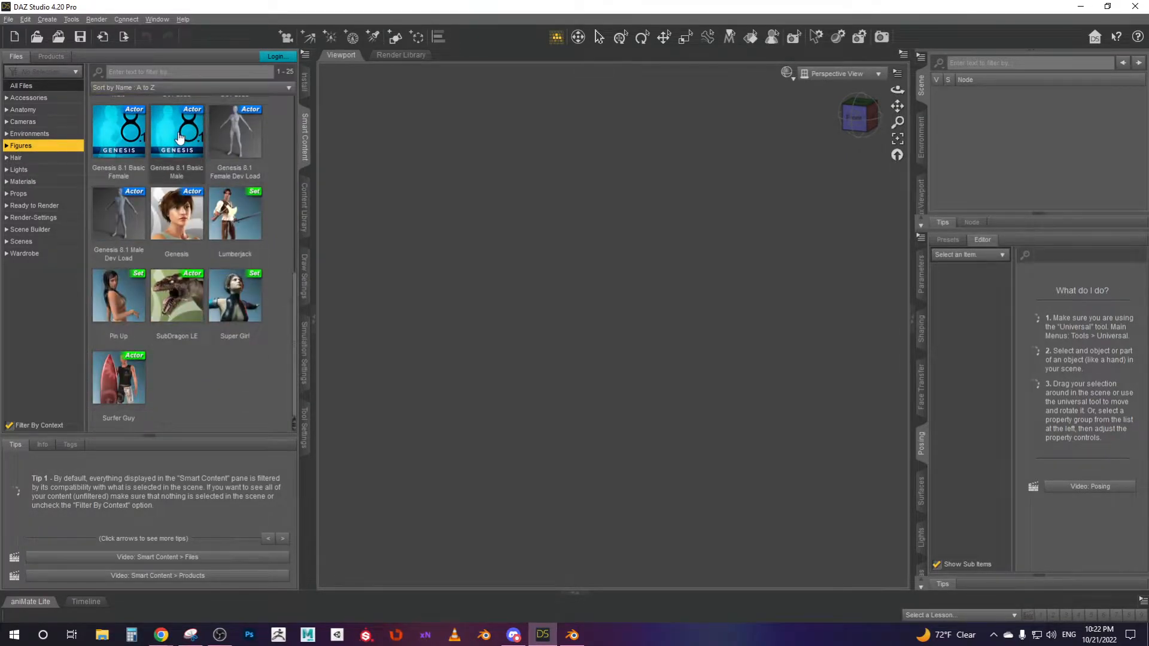
pyautogui.doubleClick(179, 138)
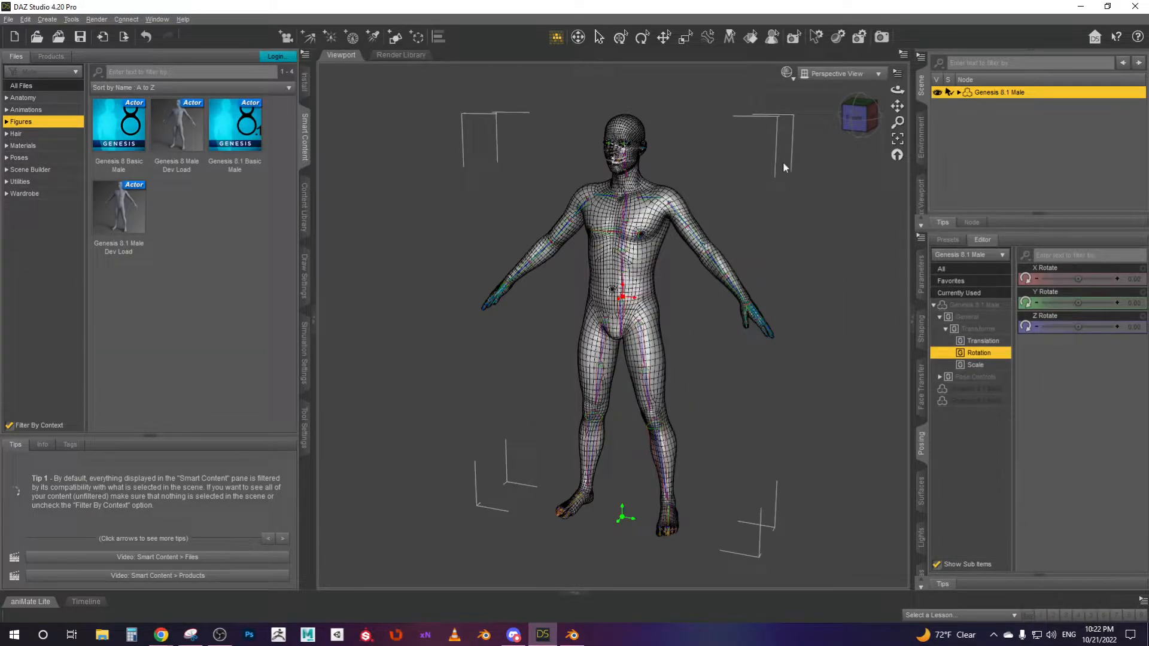
# Delete the eyelashes and tear nodes from beneath the Genesis 8.1 Male figure.
pyautogui.click(967, 400)
pyautogui.click(959, 92)
pyautogui.click(988, 116)
pyautogui.keyDown('ctrl'); pyautogui.click(990, 127); pyautogui.keyUp('ctrl')
pyautogui.rightClick(992, 128)
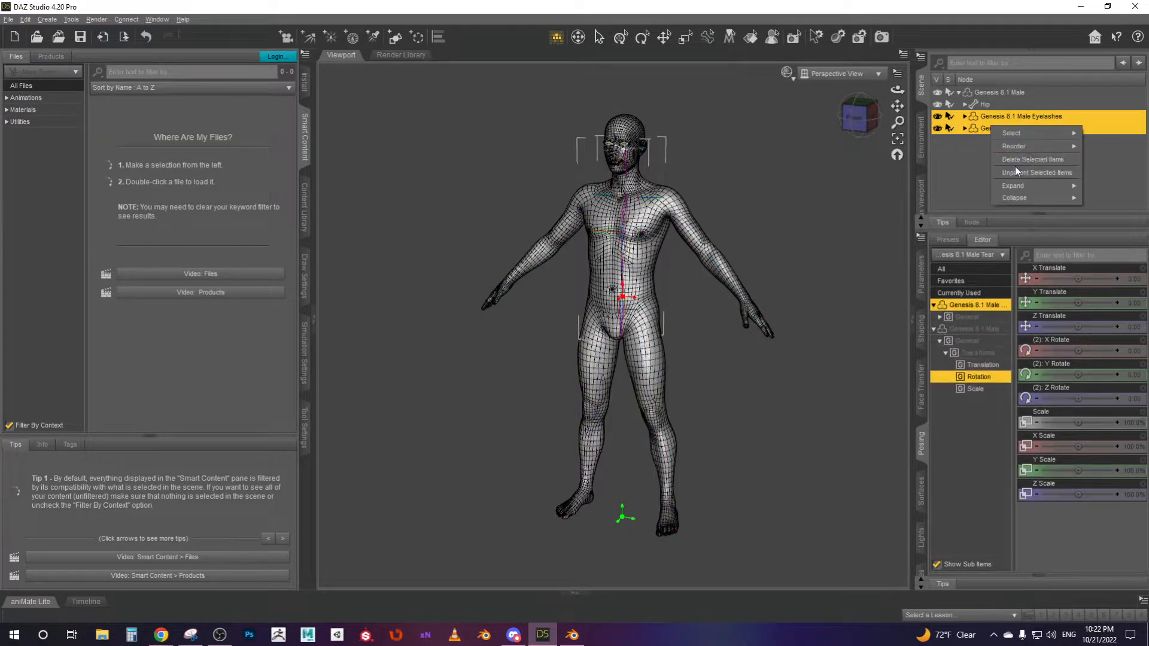
pyautogui.click(1015, 159)
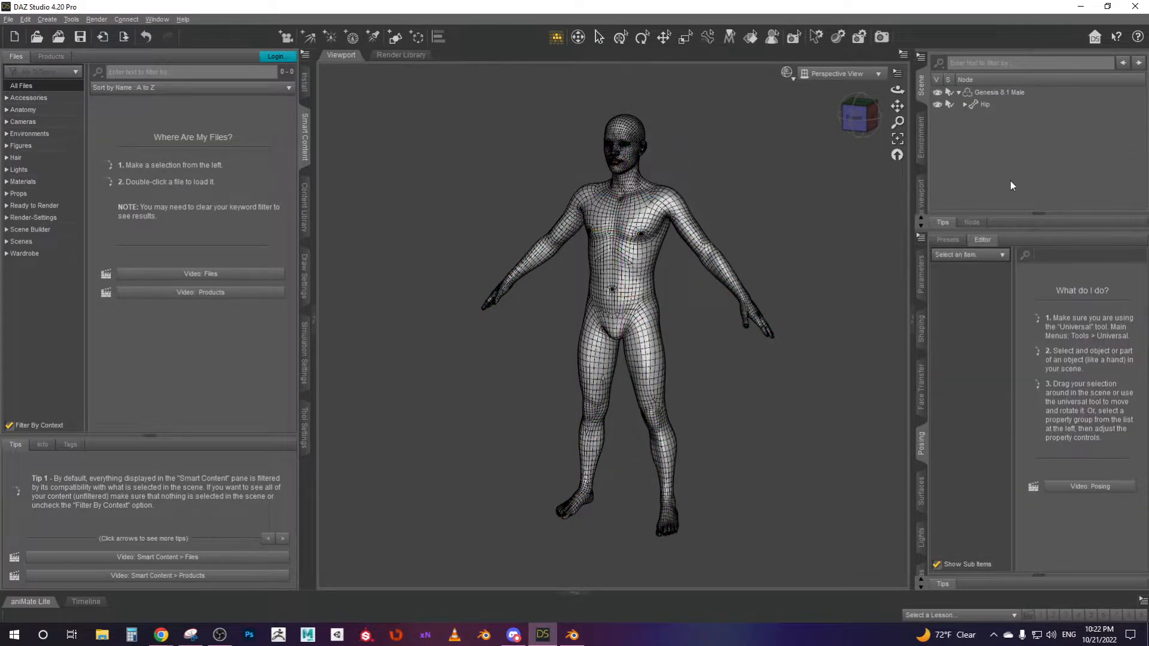
# Check the Genesis 8.1 Male figure's pose settings and inspect its body mesh up close.
pyautogui.click(983, 94)
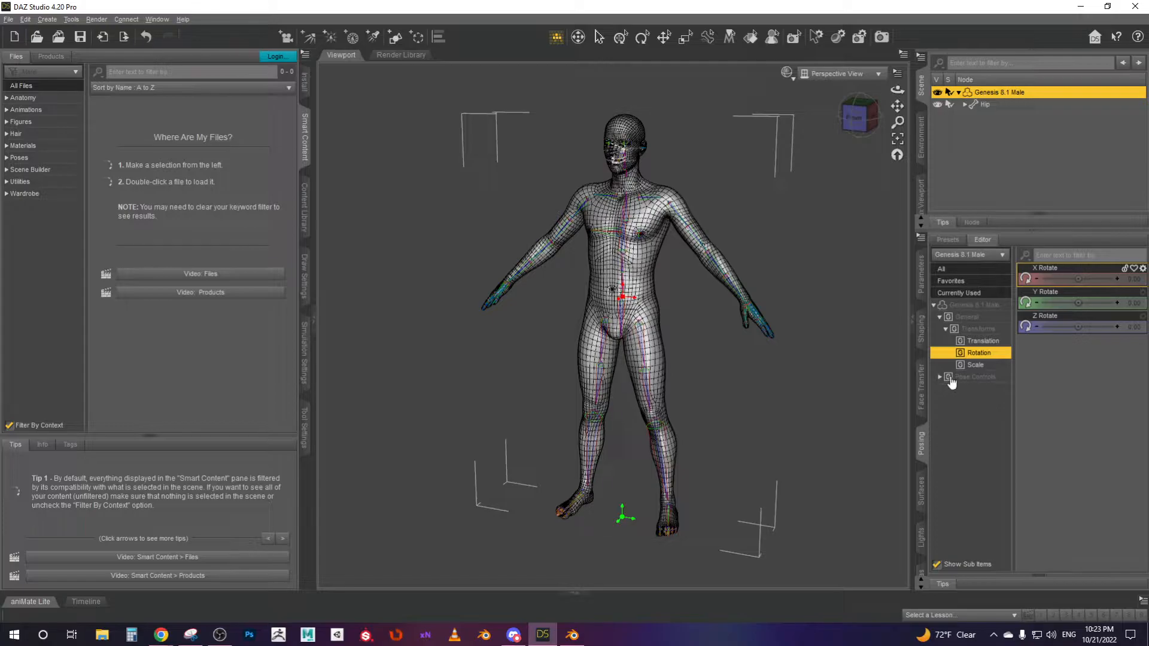
pyautogui.click(810, 379)
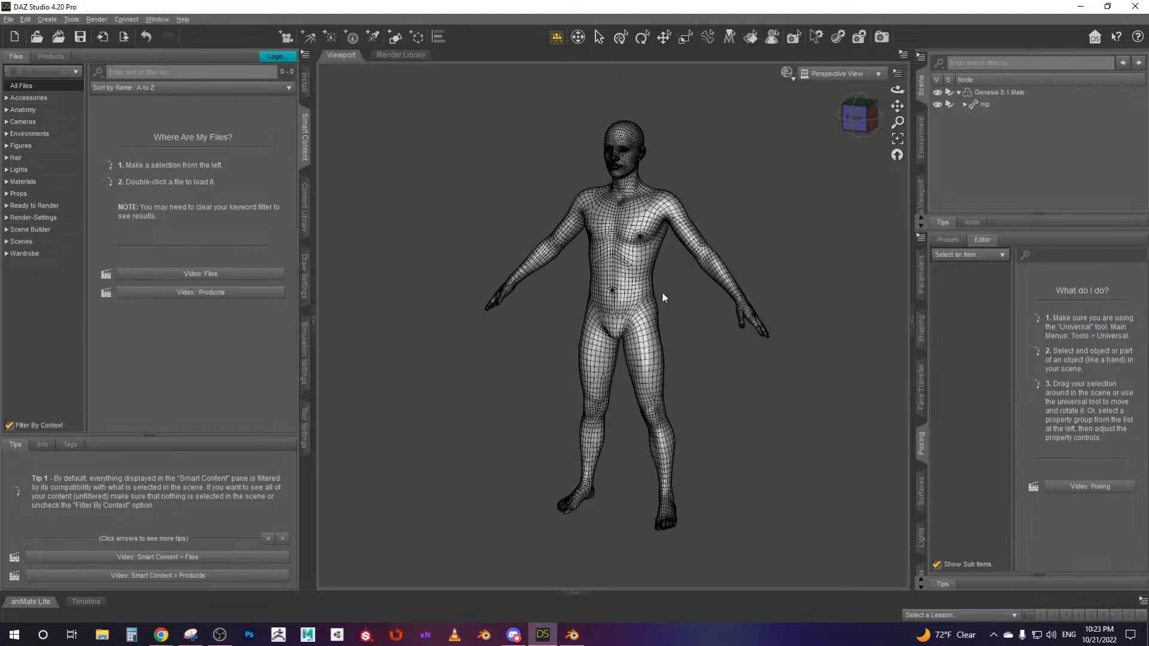
pyautogui.scroll(6, 652, 280)
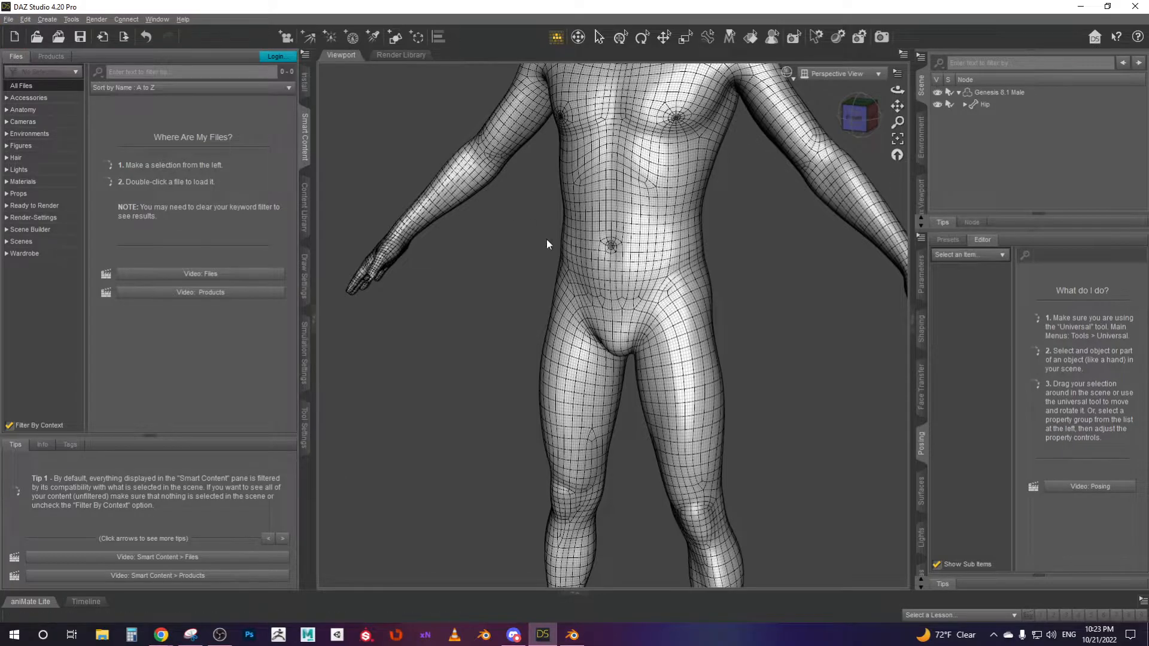
pyautogui.scroll(-5, 741, 294)
pyautogui.scroll(-7, 748, 285)
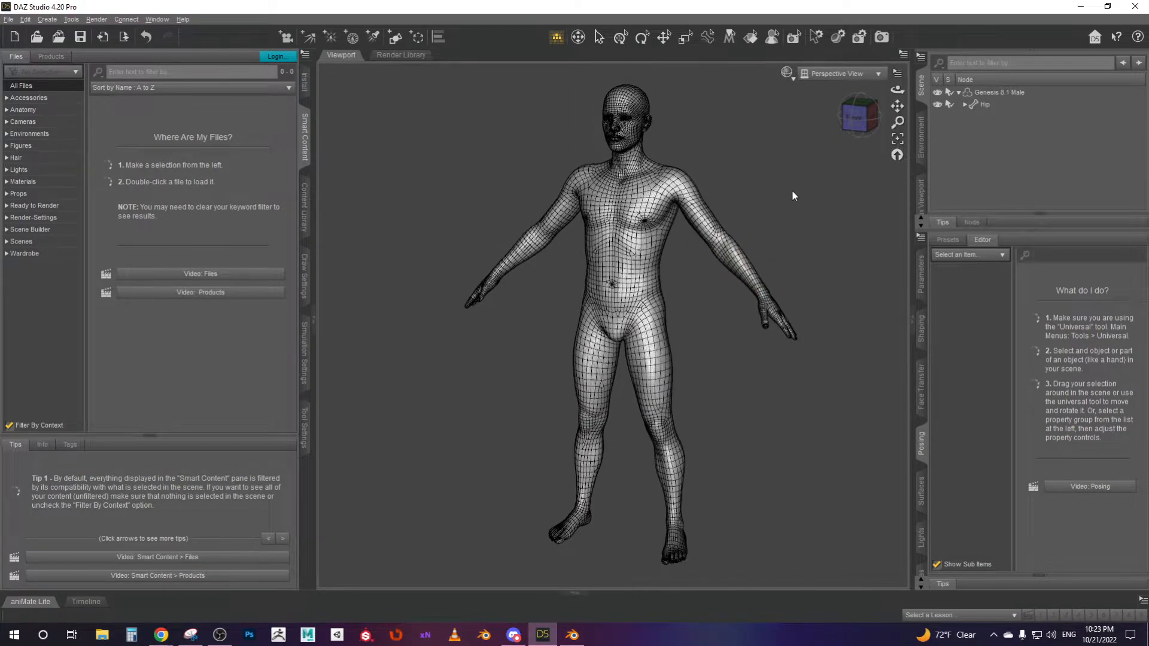
pyautogui.scroll(1, 792, 190)
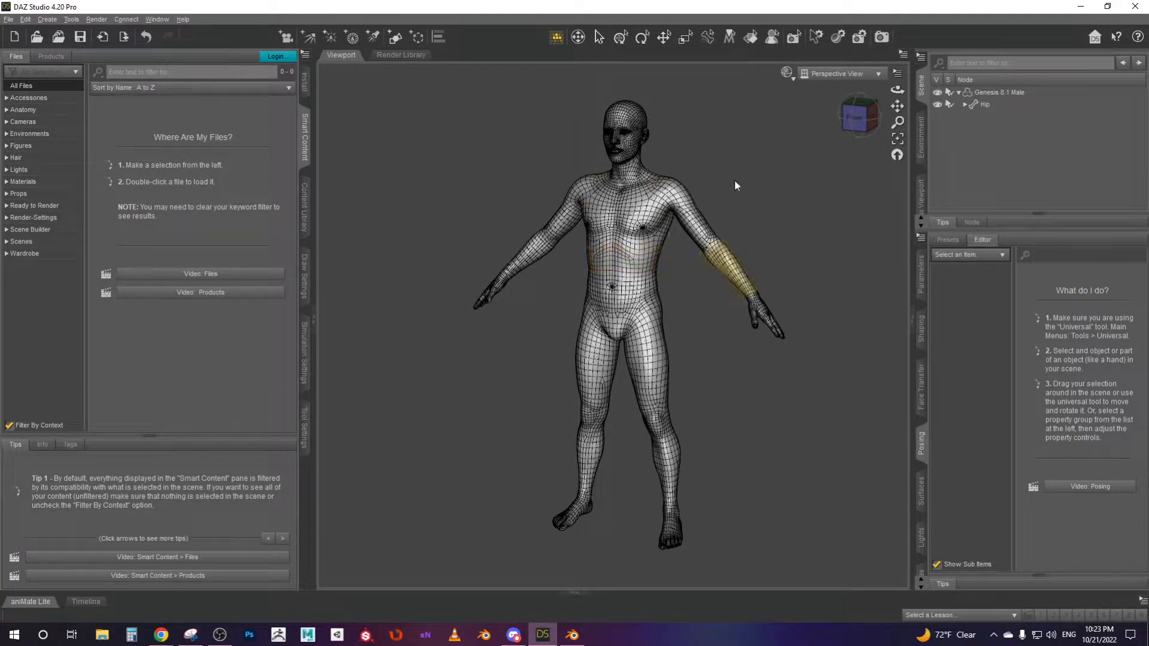
# Open the recent scene AlexB_Morph_Scene_17_WP_RRingFinger_Fabric.duf in place of the current one.
pyautogui.click(7, 20)
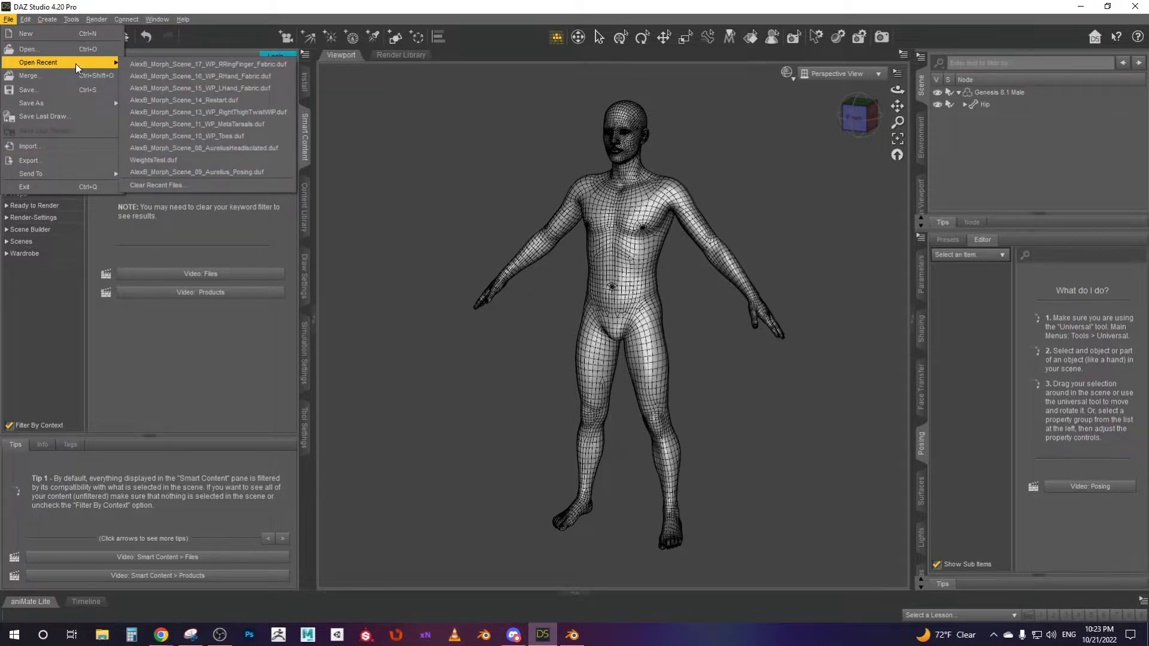
pyautogui.click(202, 75)
pyautogui.click(561, 327)
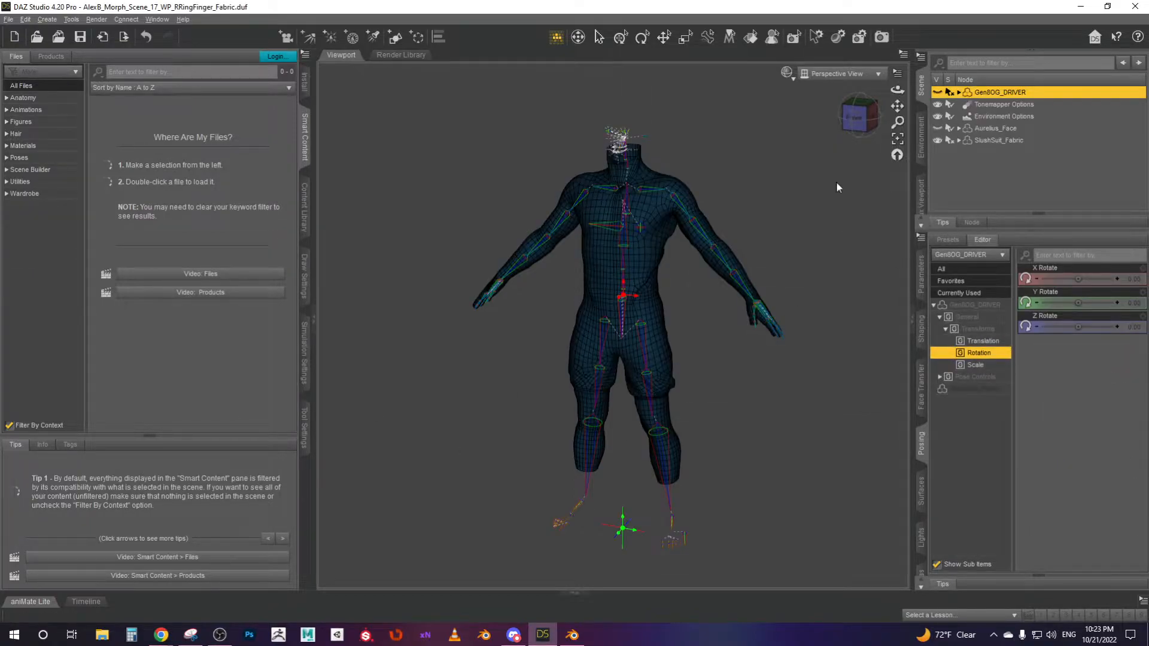
# Delete the Aurelius_Face and SlushSuit_Fabric nodes from the scene.
pyautogui.click(756, 482)
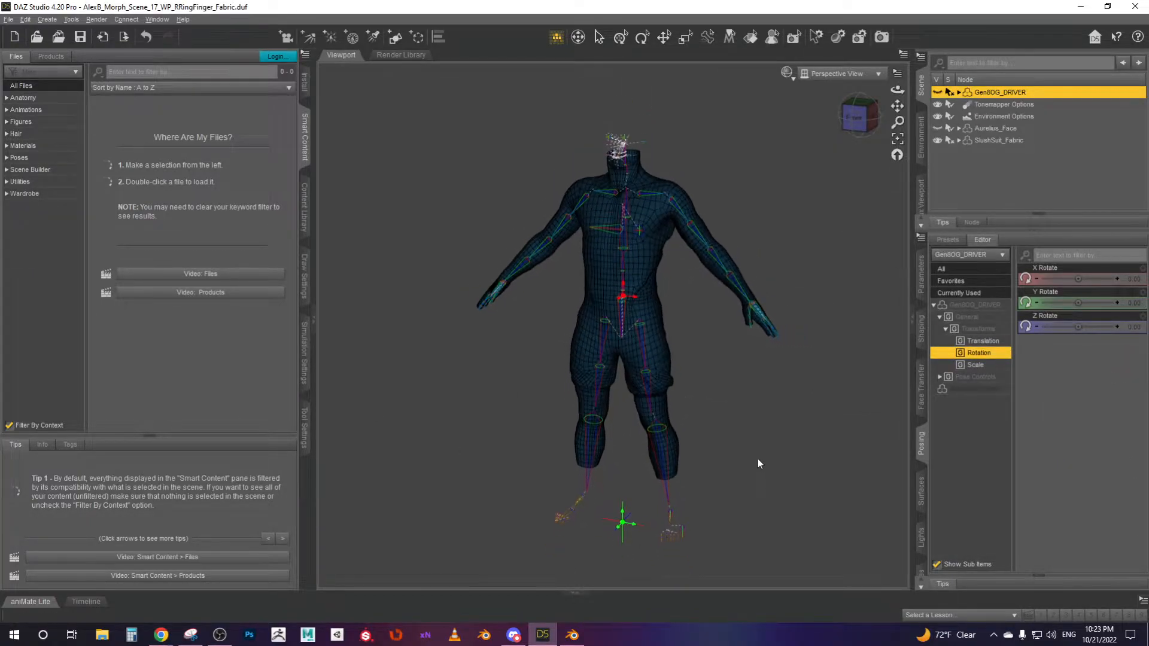
pyautogui.click(977, 129)
pyautogui.keyDown('shift'); pyautogui.click(990, 142); pyautogui.keyUp('shift')
pyautogui.press('Delete')
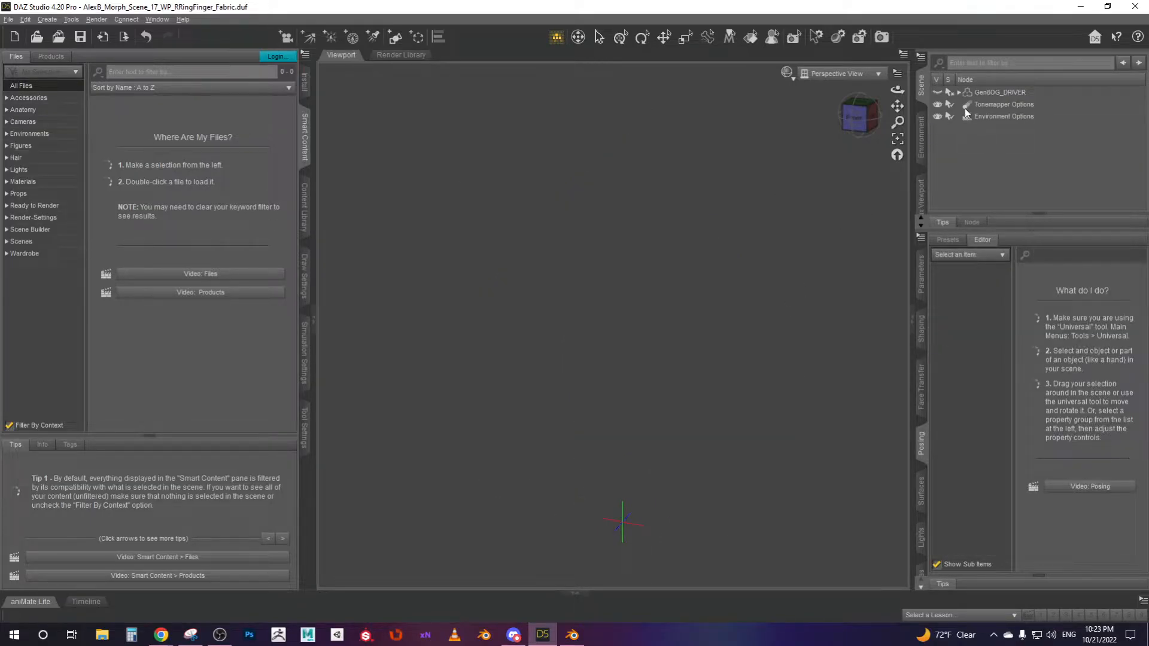
# Make the hidden Gen8OG_DRIVER figure visible and select it.
pyautogui.click(937, 93)
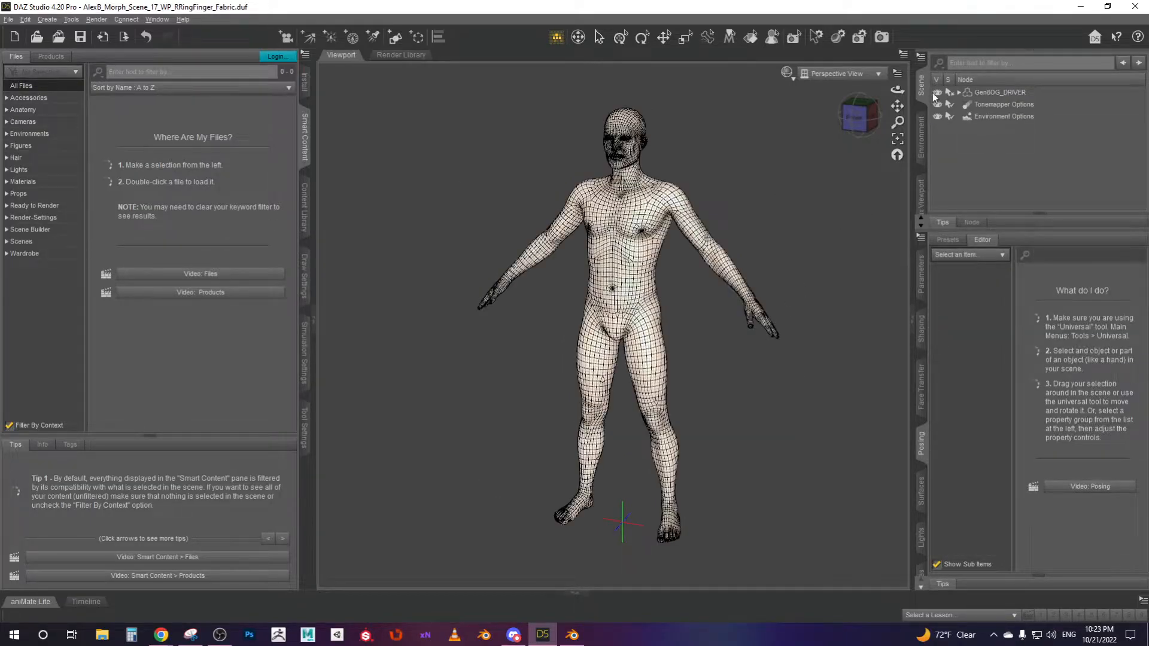
pyautogui.click(986, 92)
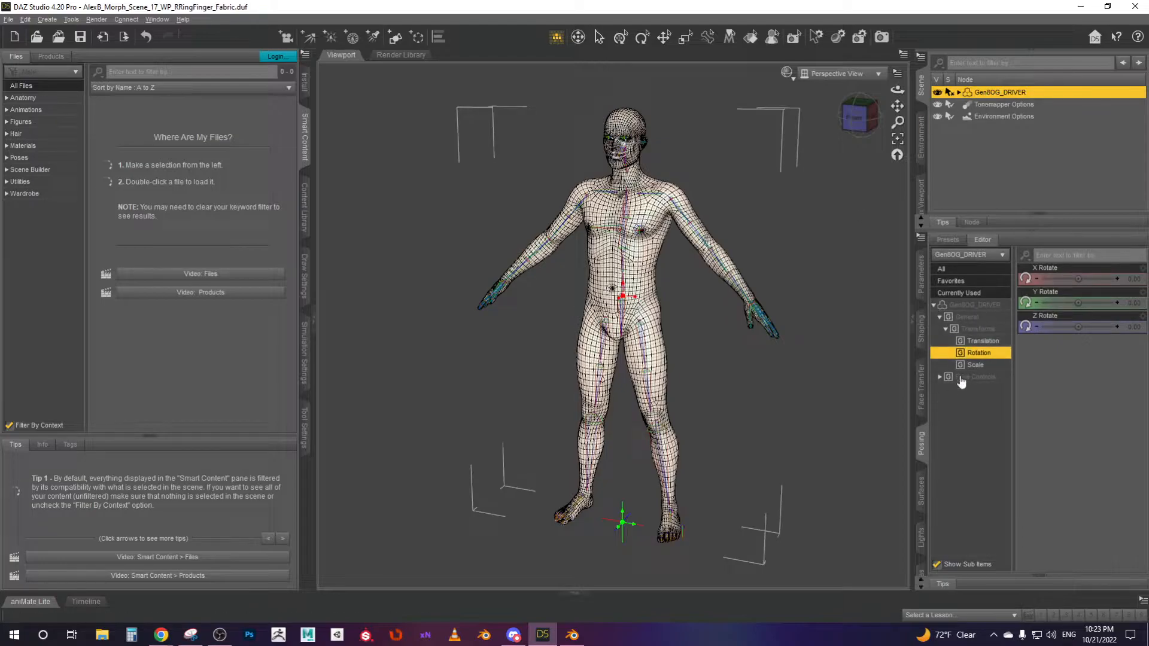
pyautogui.click(960, 389)
pyautogui.click(789, 386)
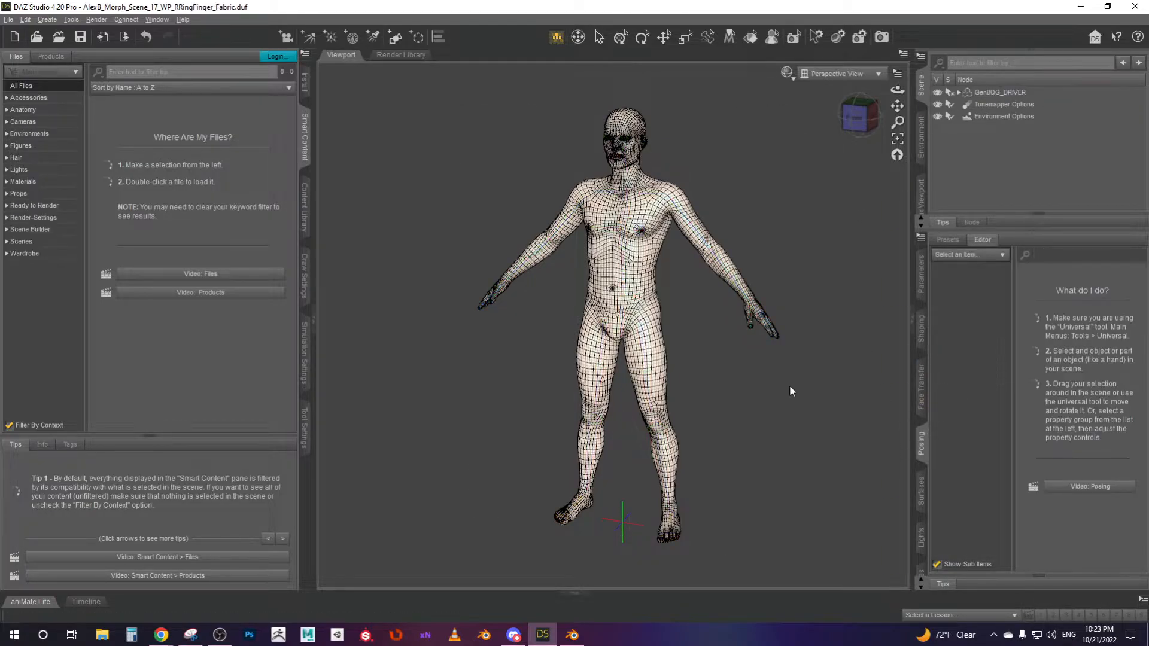
pyautogui.scroll(-1, 653, 197)
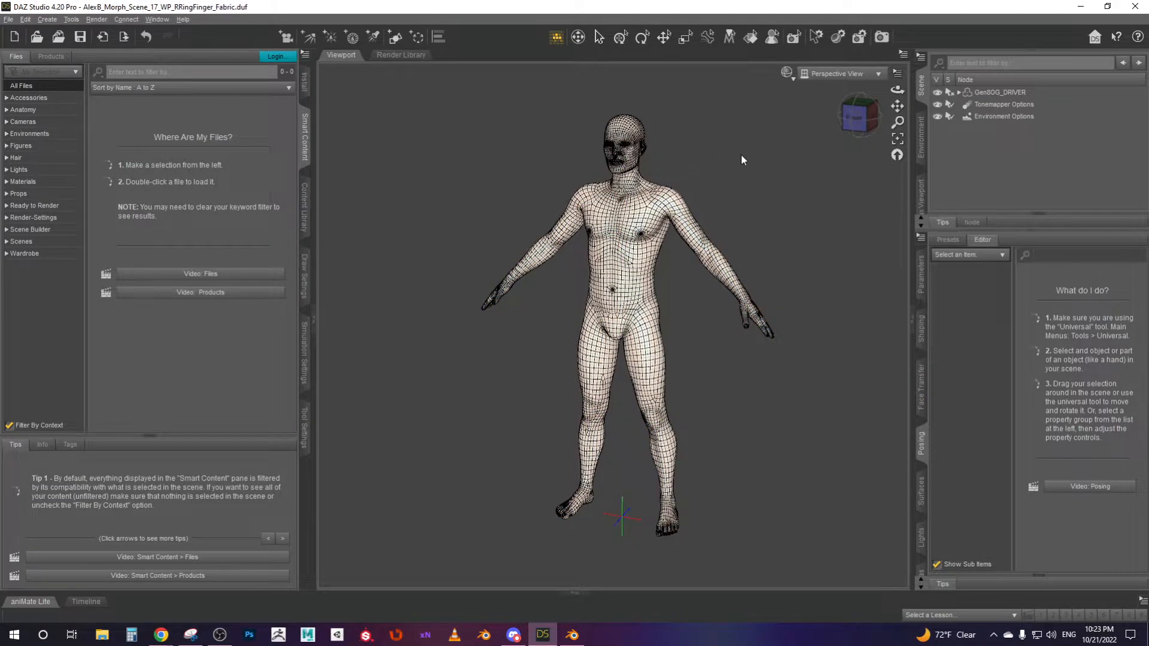
pyautogui.moveTo(897, 90); pyautogui.dragTo(865, 90)
# Try the Gen8OG_DRIVER figure's morphs by setting Flat_Ears to about 95% and SkinnyBoy to 100%.
pyautogui.click(987, 93)
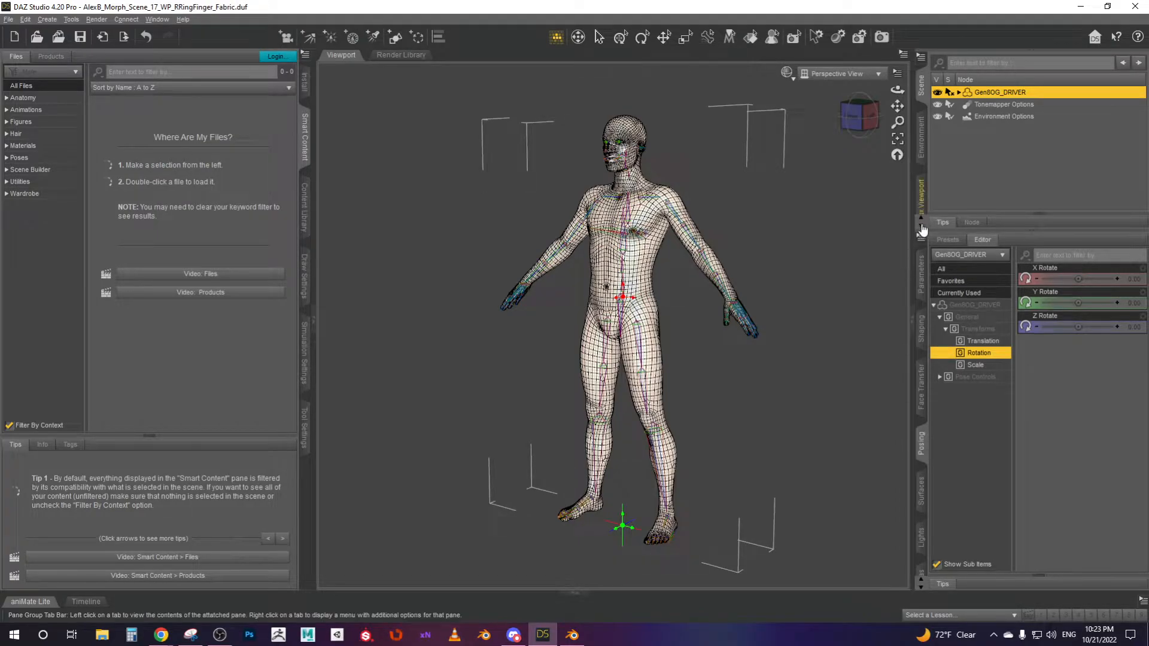
pyautogui.click(922, 276)
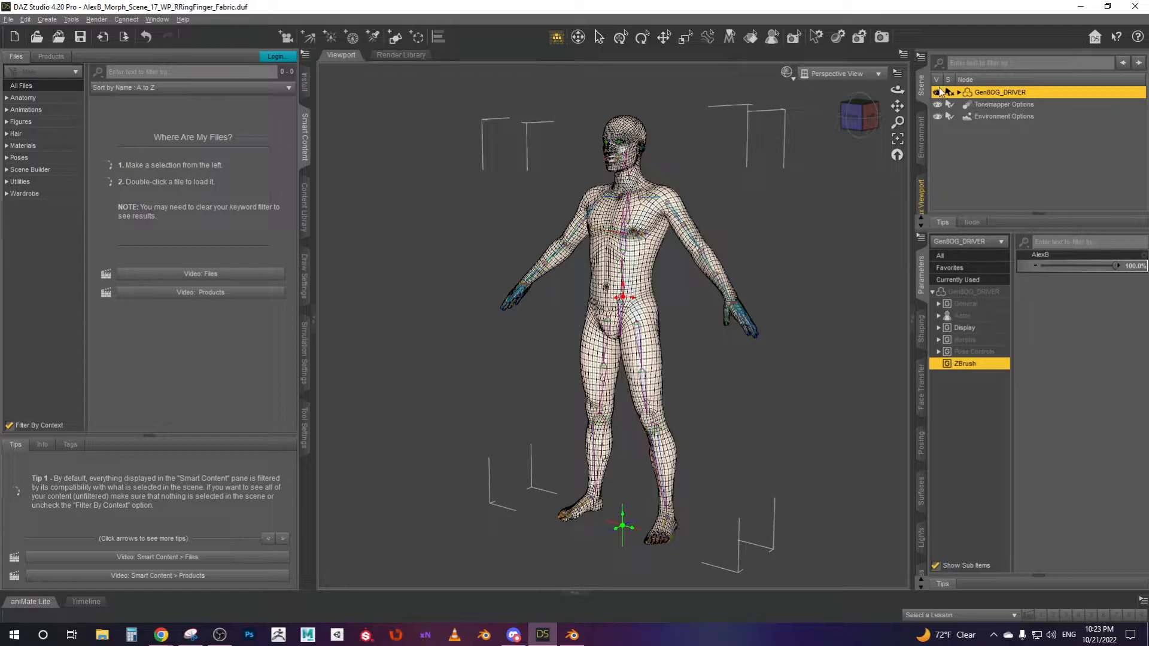
pyautogui.click(965, 340)
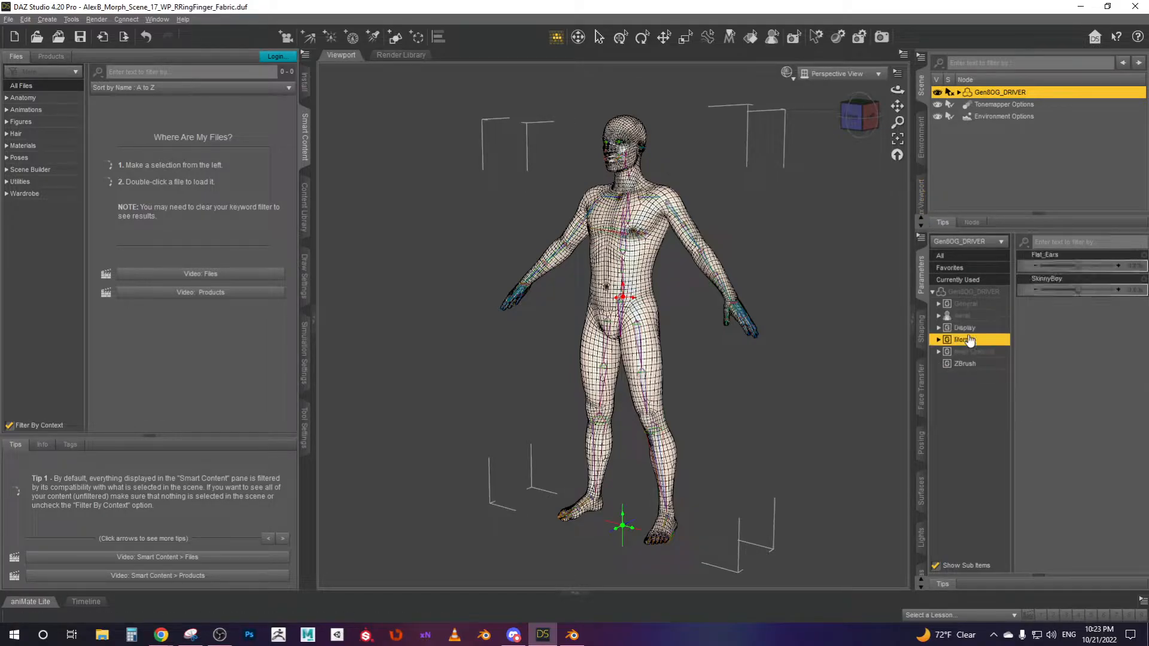
pyautogui.moveTo(1078, 264); pyautogui.dragTo(1145, 256)
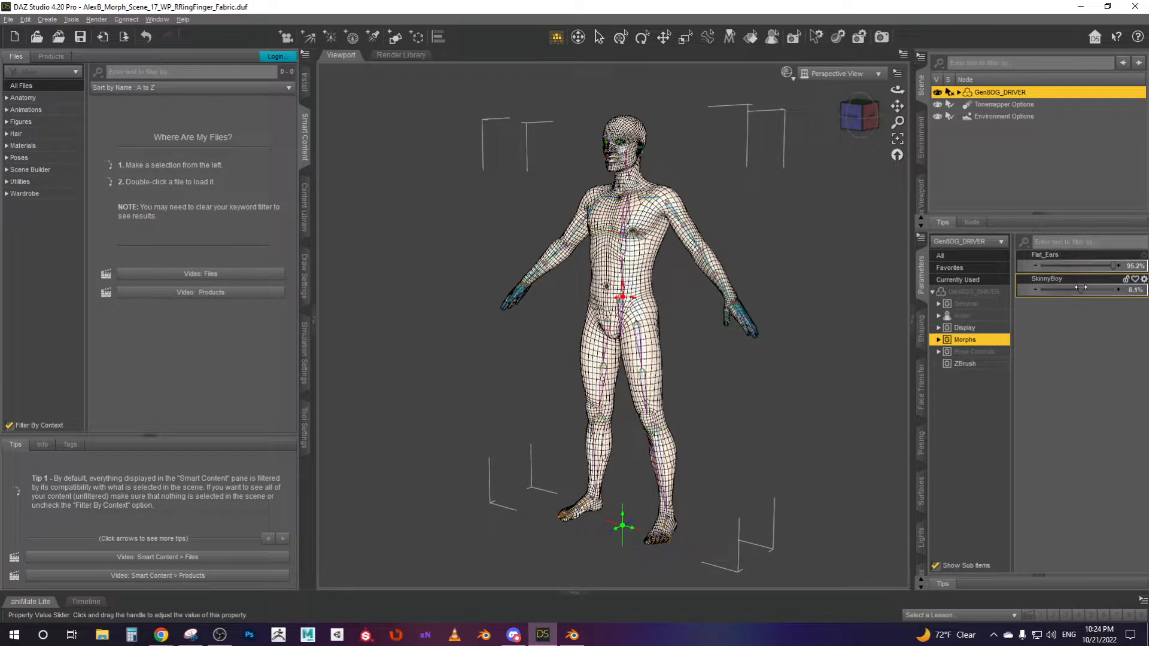
pyautogui.moveTo(1081, 288); pyautogui.dragTo(1136, 289)
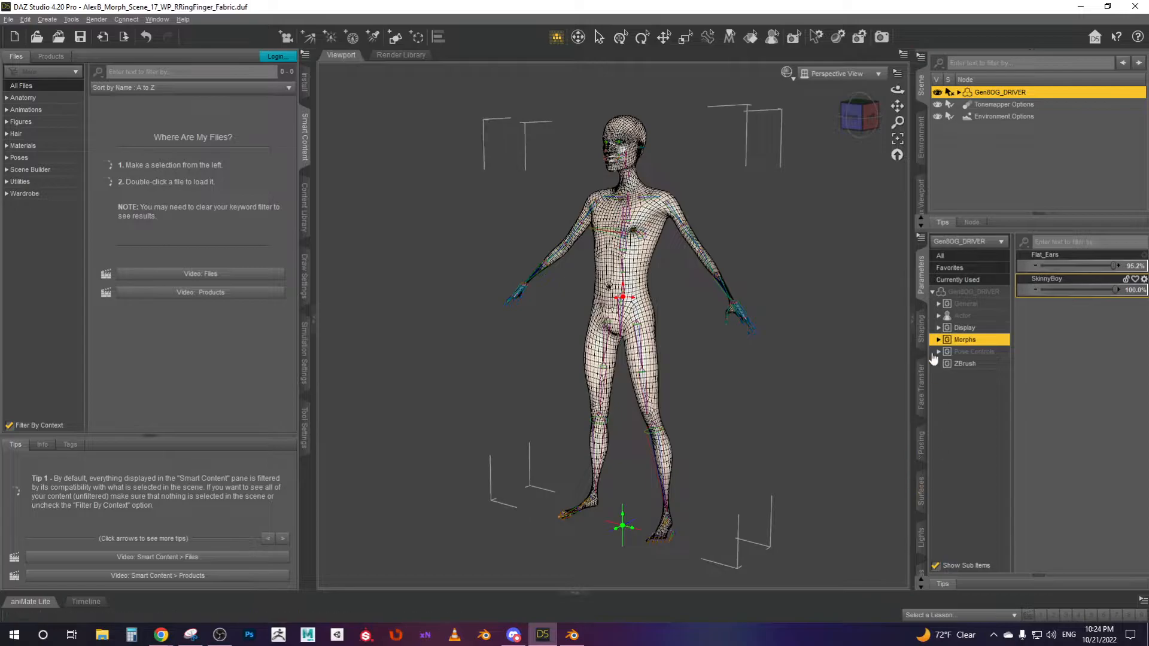
# Reset the figure's Flat_Ears and SkinnyBoy morphs to their defaults.
pyautogui.click(1144, 255)
pyautogui.click(1112, 330)
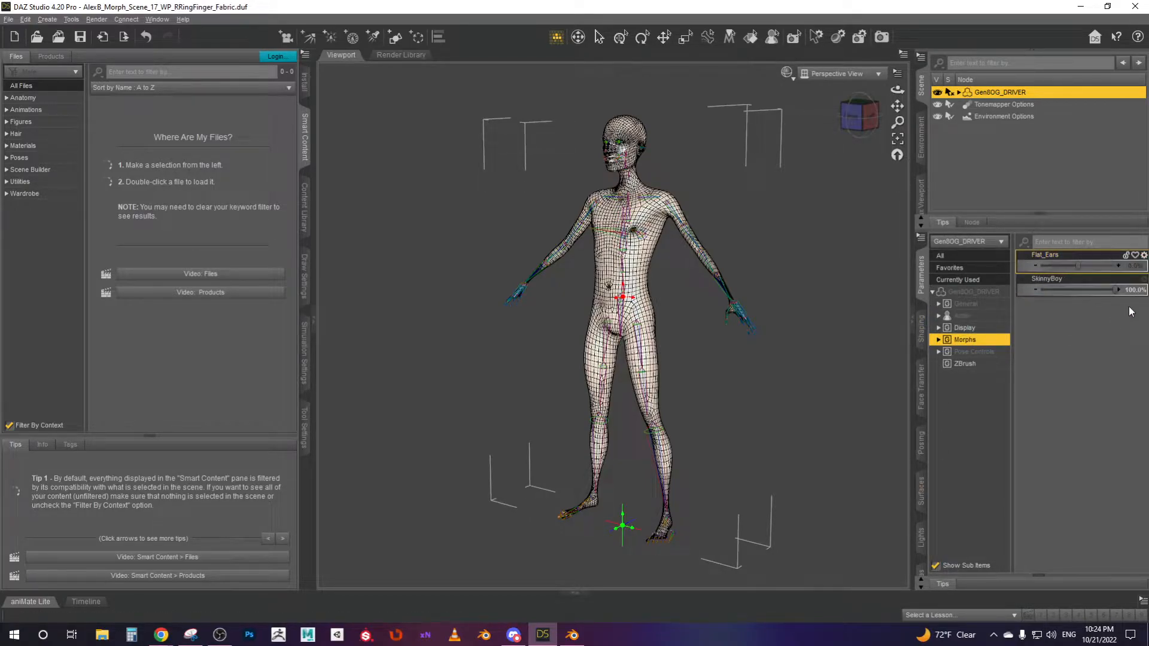
pyautogui.click(1144, 280)
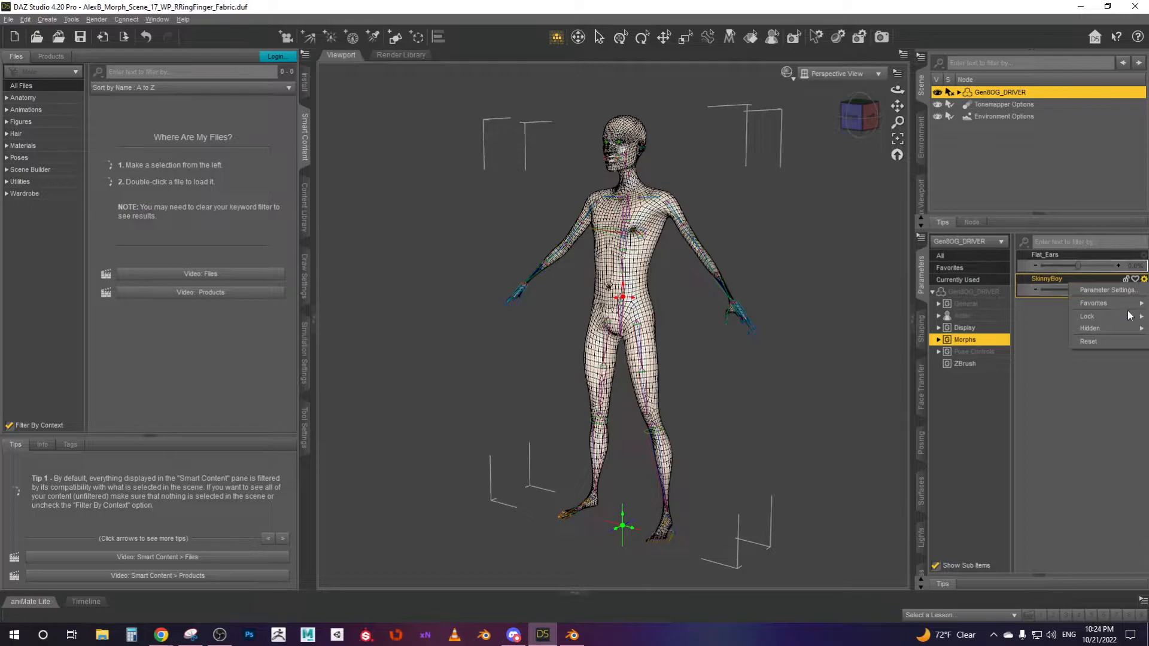
pyautogui.click(1100, 343)
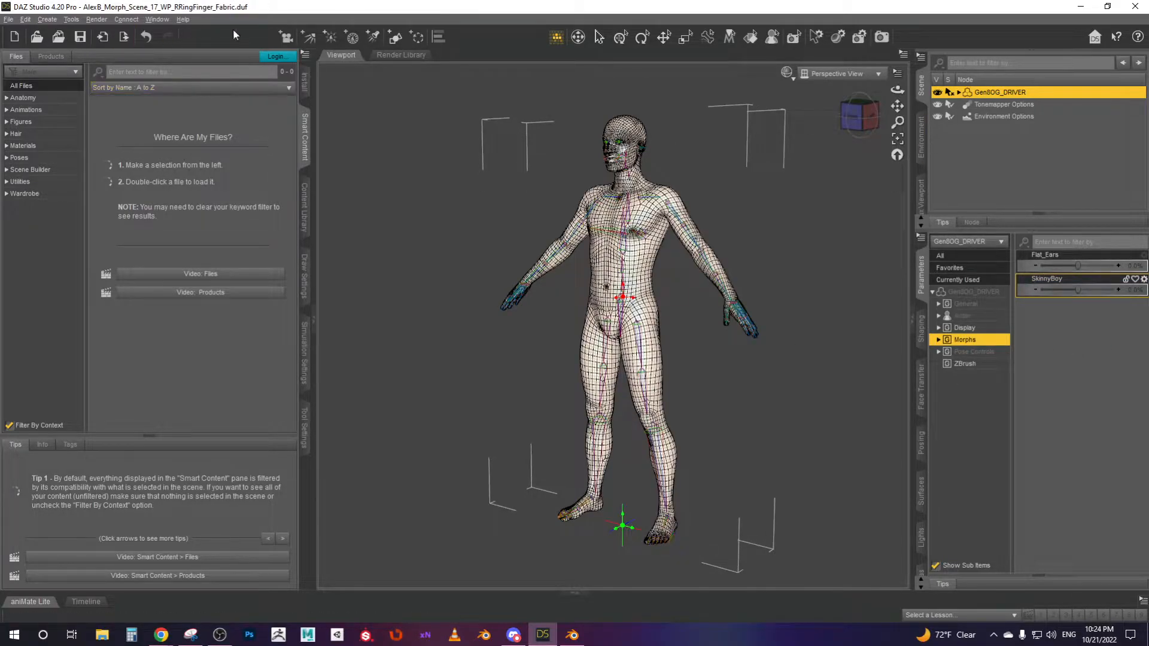
# Switch to the Node Weight Map Brush and delete the Tonemapper Options and Environment Options nodes from the scene.
pyautogui.click(74, 20)
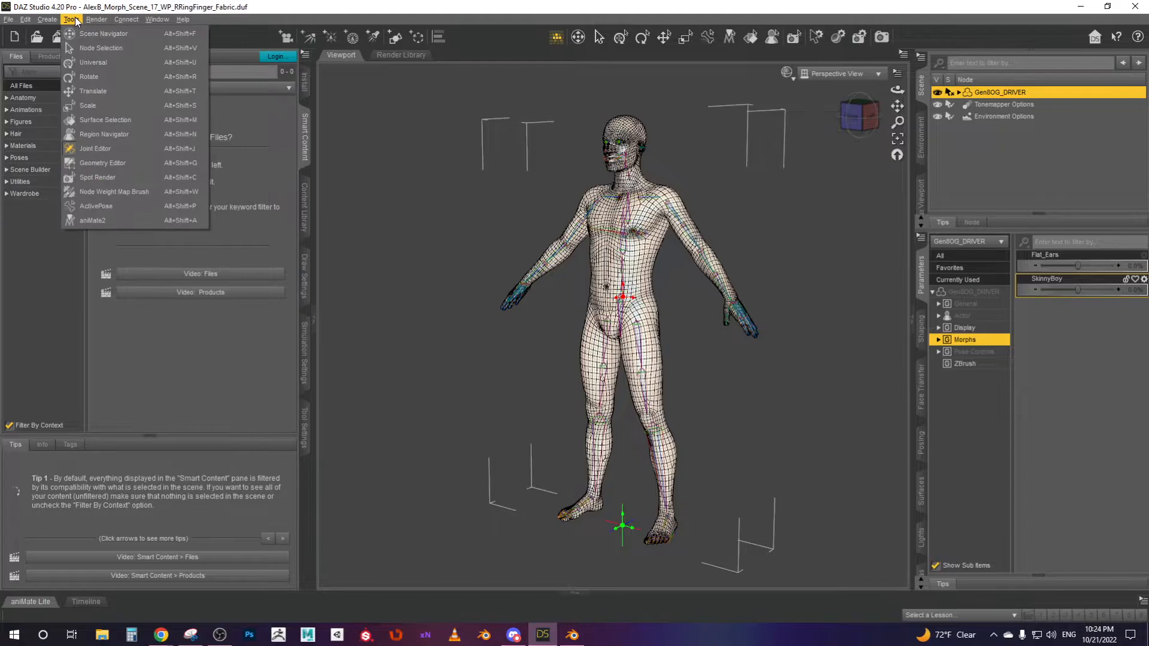
pyautogui.click(96, 191)
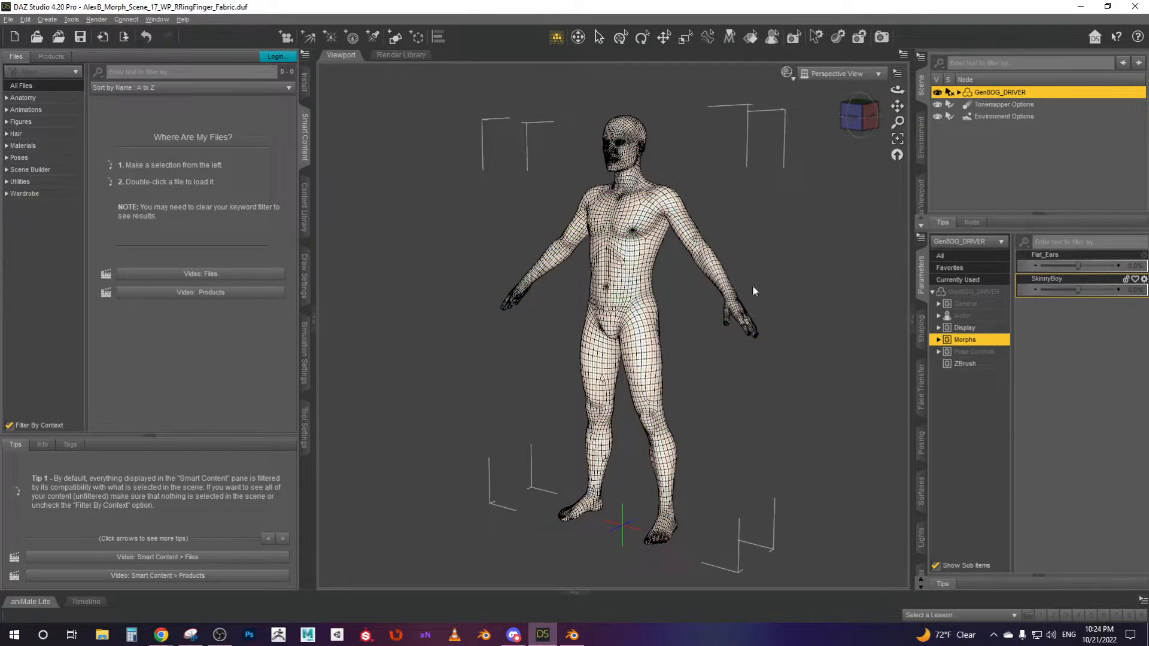
pyautogui.click(979, 104)
pyautogui.keyDown('ctrl'); pyautogui.click(977, 116); pyautogui.keyUp('ctrl')
pyautogui.press('Delete')
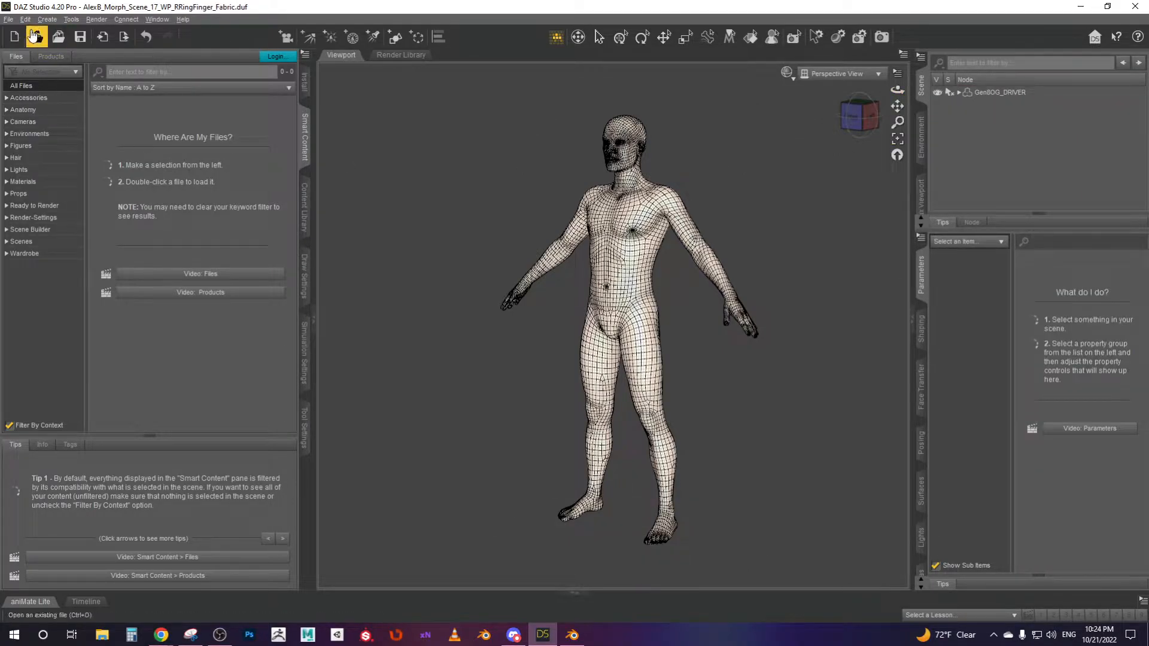
pyautogui.click(8, 20)
pyautogui.click(28, 146)
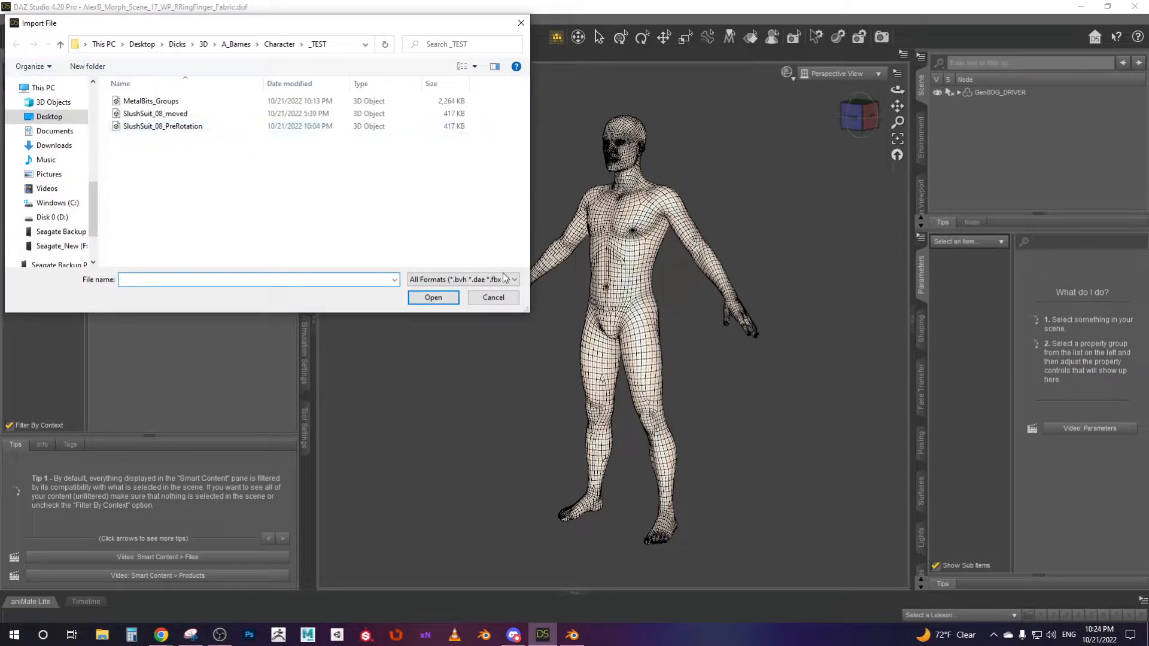
pyautogui.click(491, 299)
# Switch to Blender and select only the SlushSuit_Fabric object.
pyautogui.hotkey('alt', 'Tab')
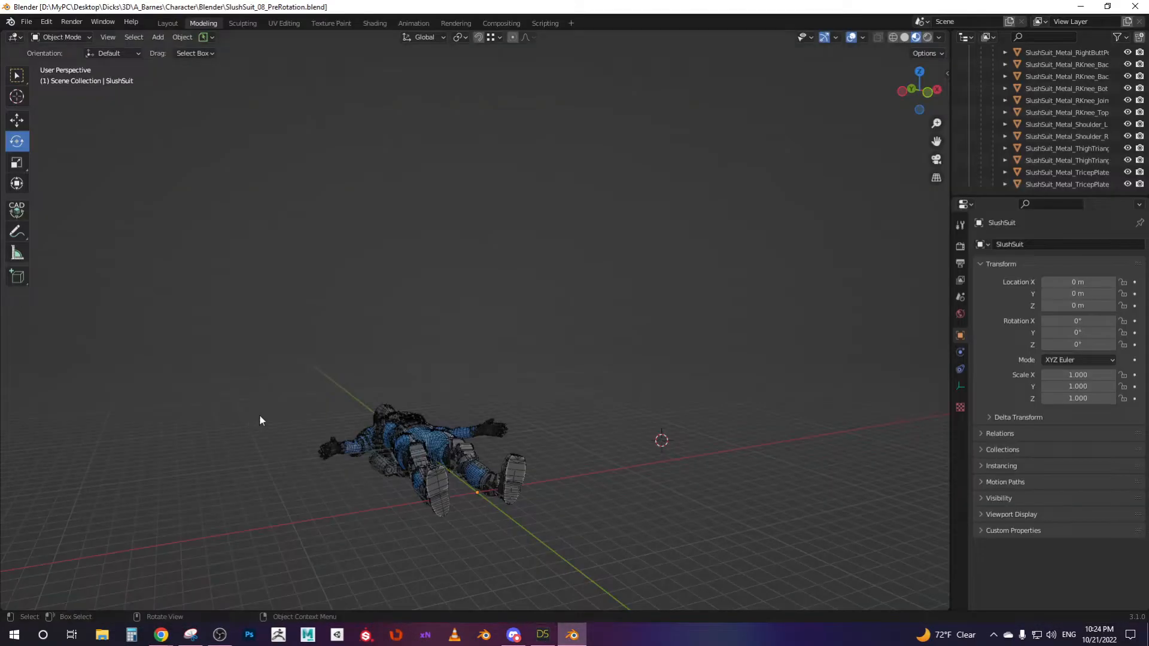
pyautogui.scroll(10, 1046, 107)
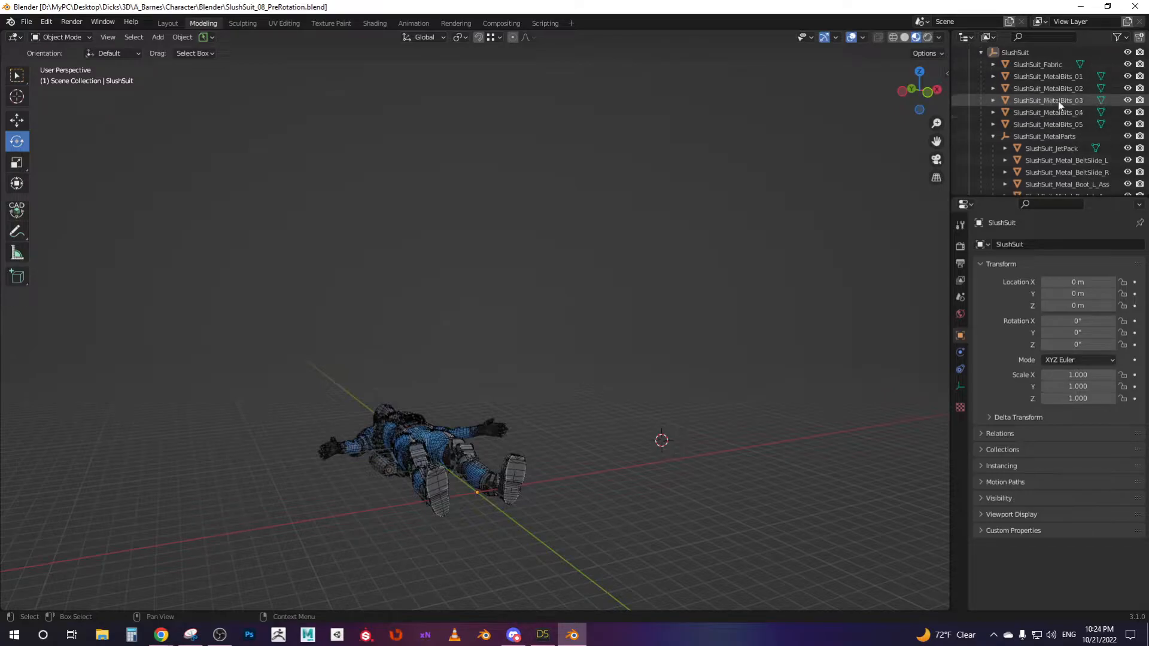
pyautogui.click(1061, 64)
pyautogui.moveTo(539, 255); pyautogui.dragTo(611, 343, button='middle')
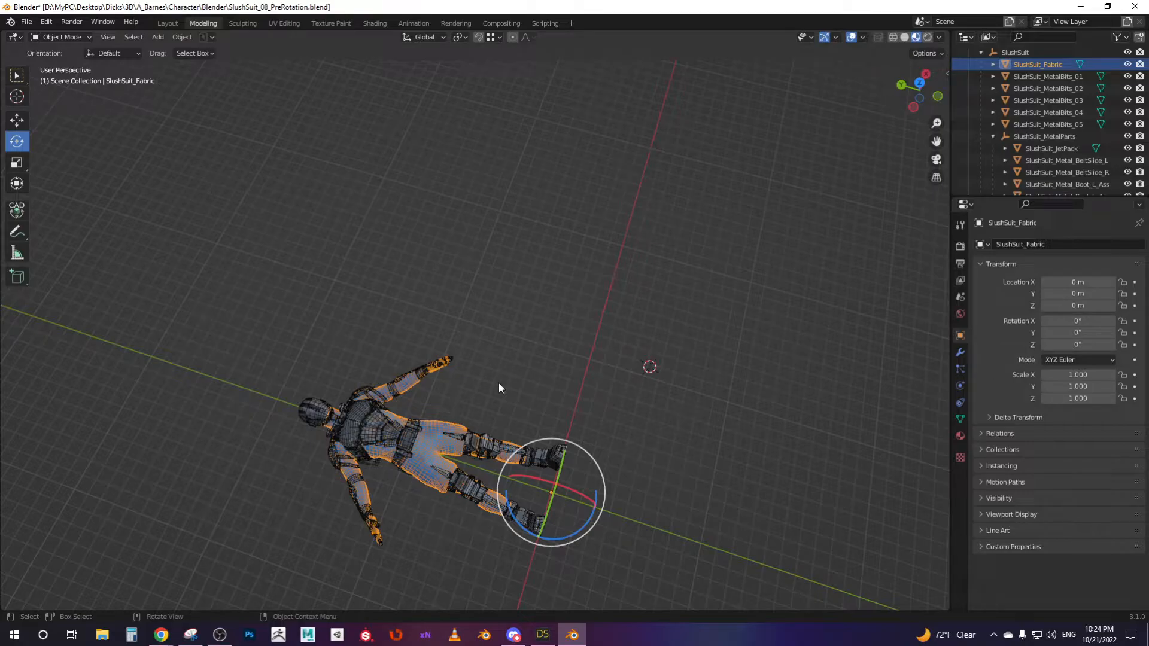
# Export the selected SlushSuit_Fabric object as FBX over SlushSuit_08_PreRotation.fbx in the _TEST folder, including all object types.
pyautogui.hotkey('ctrl', 's')
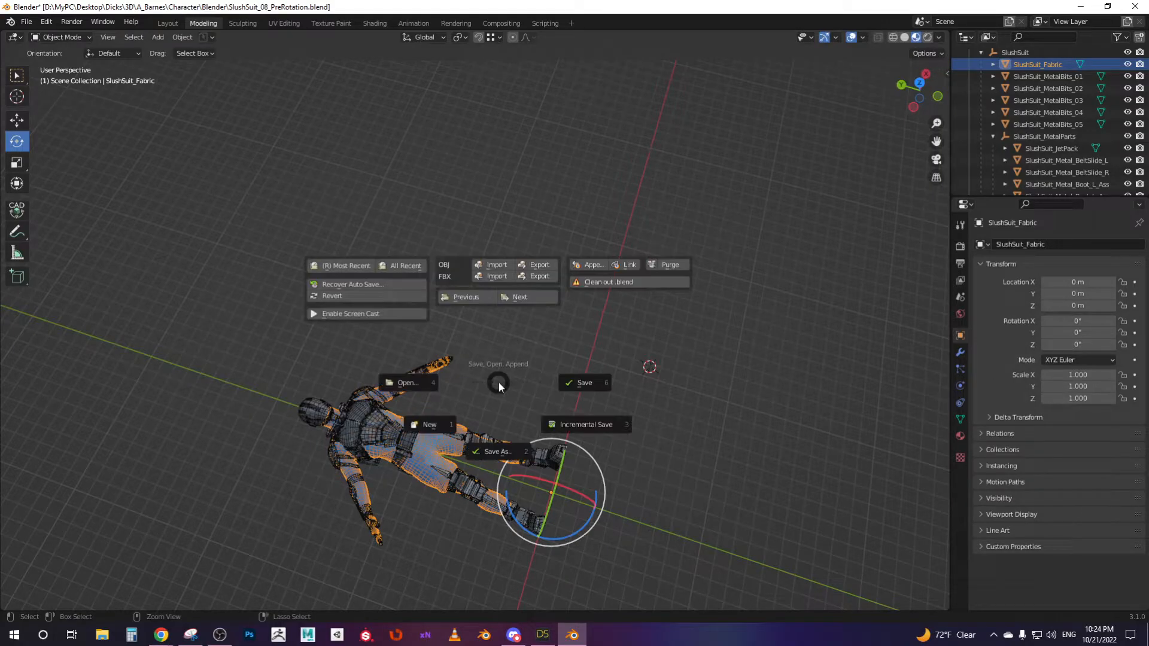
pyautogui.click(540, 277)
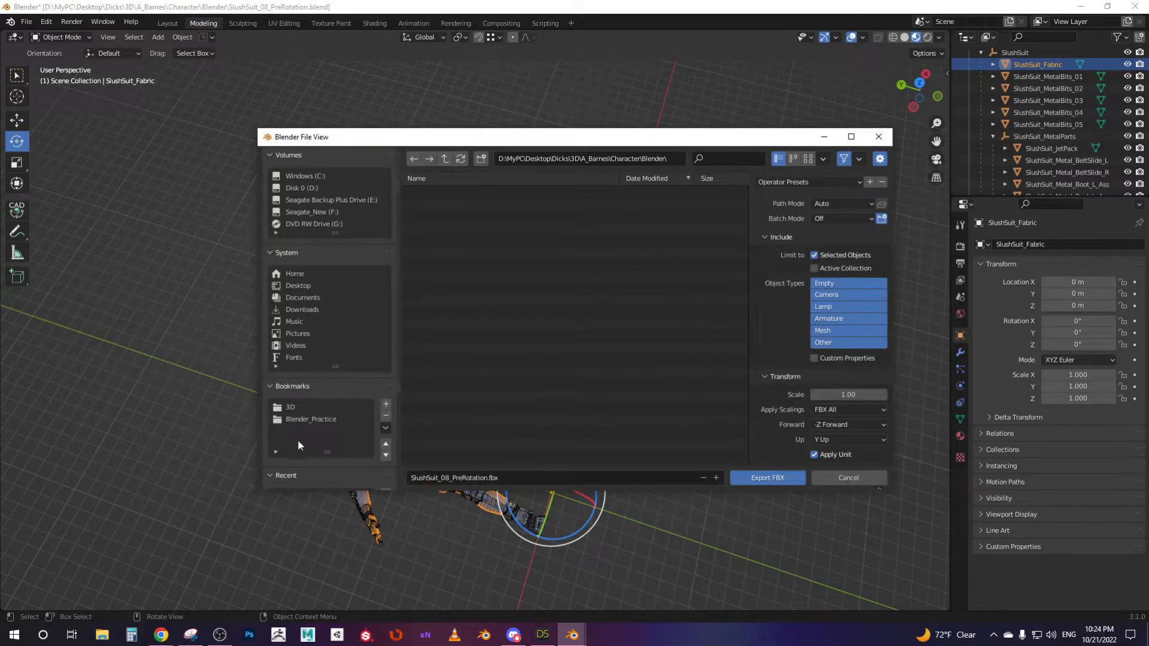
pyautogui.click(444, 160)
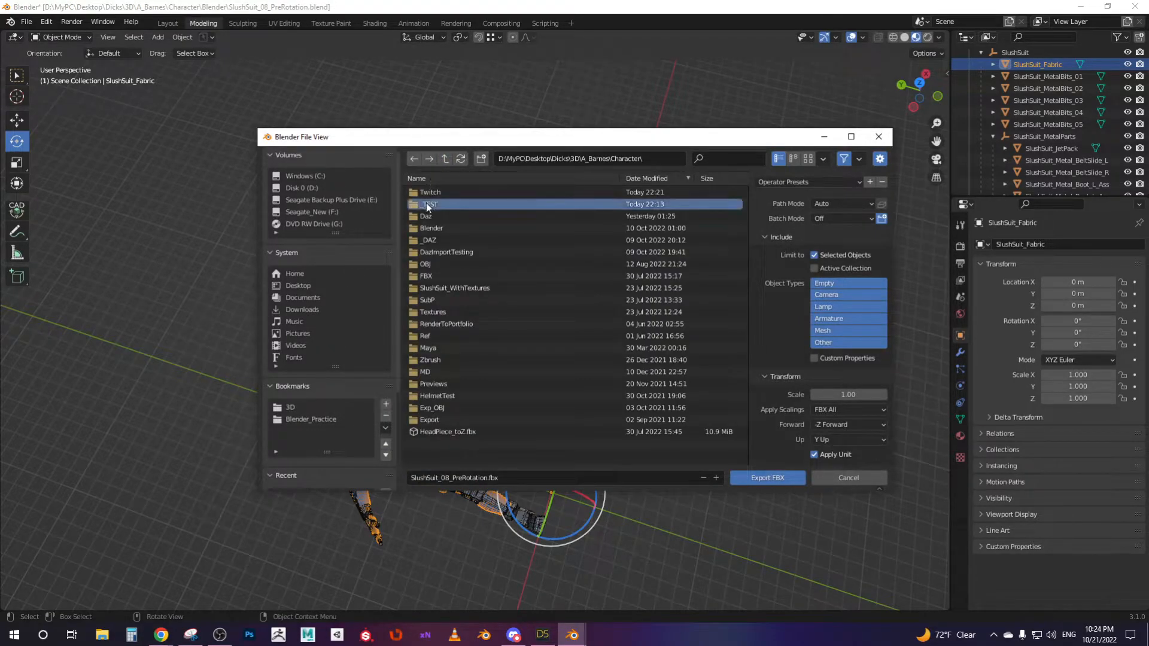
pyautogui.doubleClick(431, 204)
pyautogui.click(476, 203)
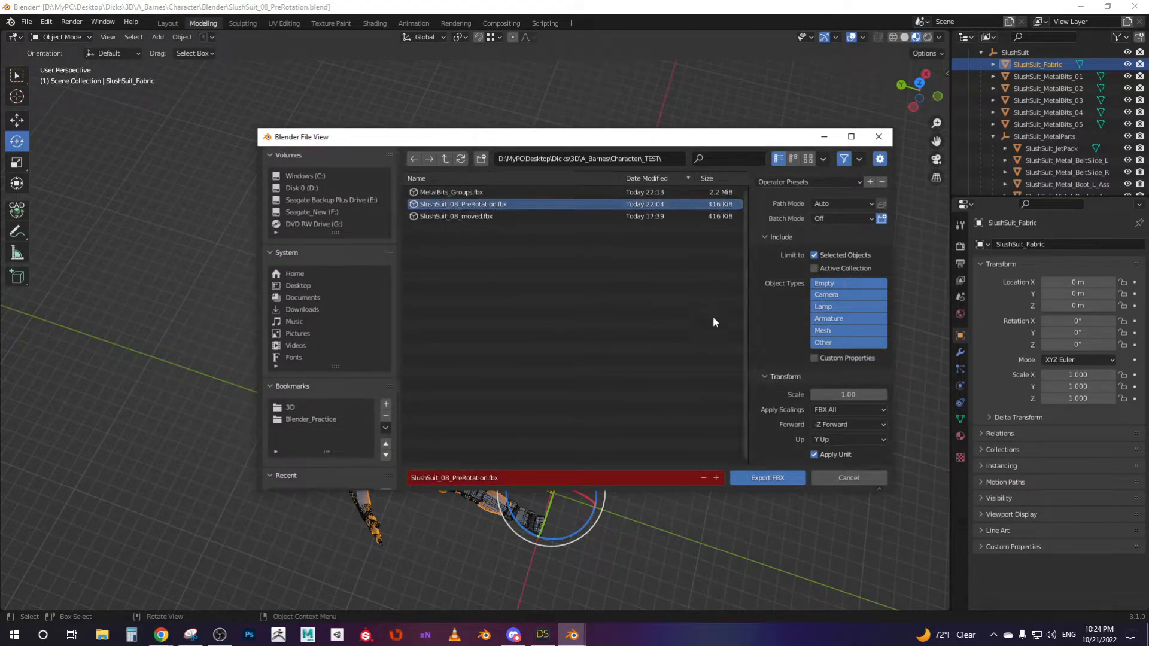
pyautogui.click(771, 478)
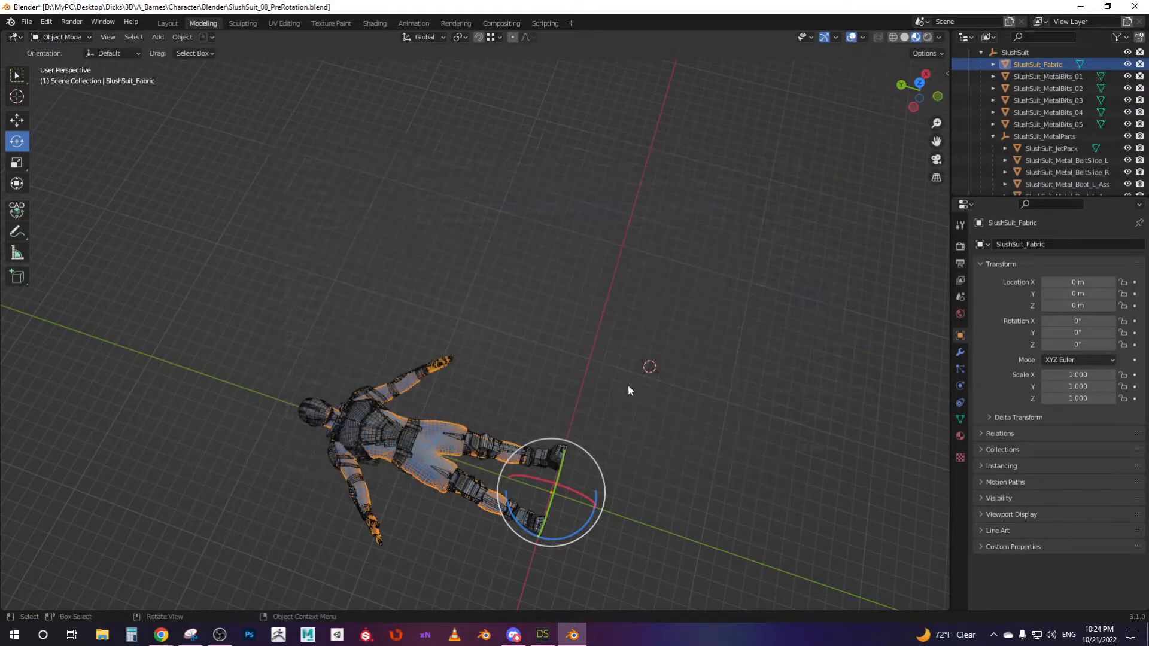
pyautogui.hotkey('ctrl', 'q')
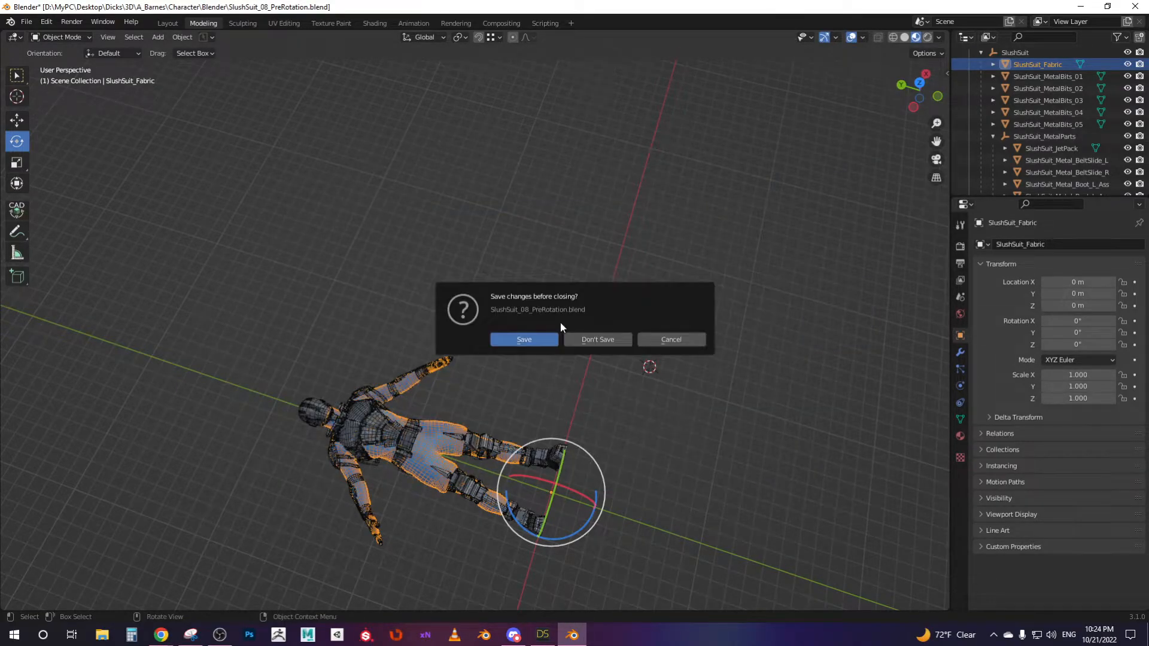
pyautogui.click(677, 339)
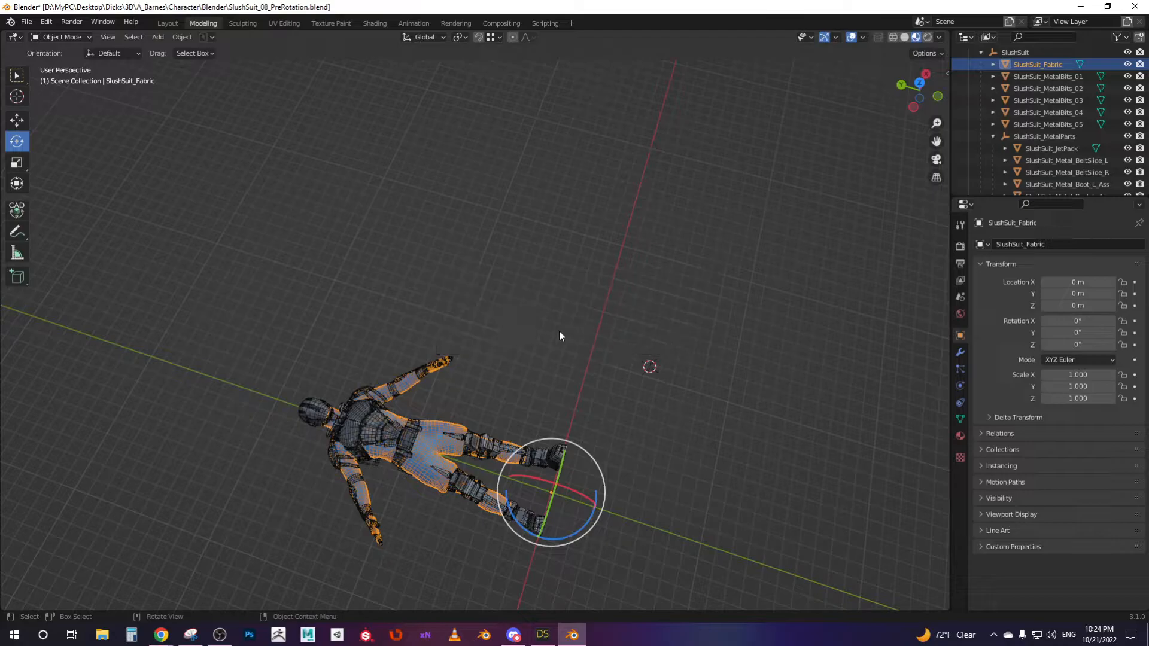
# Export SlushSuit_Fabric as FBX over SlushSuit_08_PreRotation.fbx in the _TEST folder, limiting the object types to Mesh and Other.
pyautogui.hotkey('ctrl', 's')
pyautogui.click(593, 226)
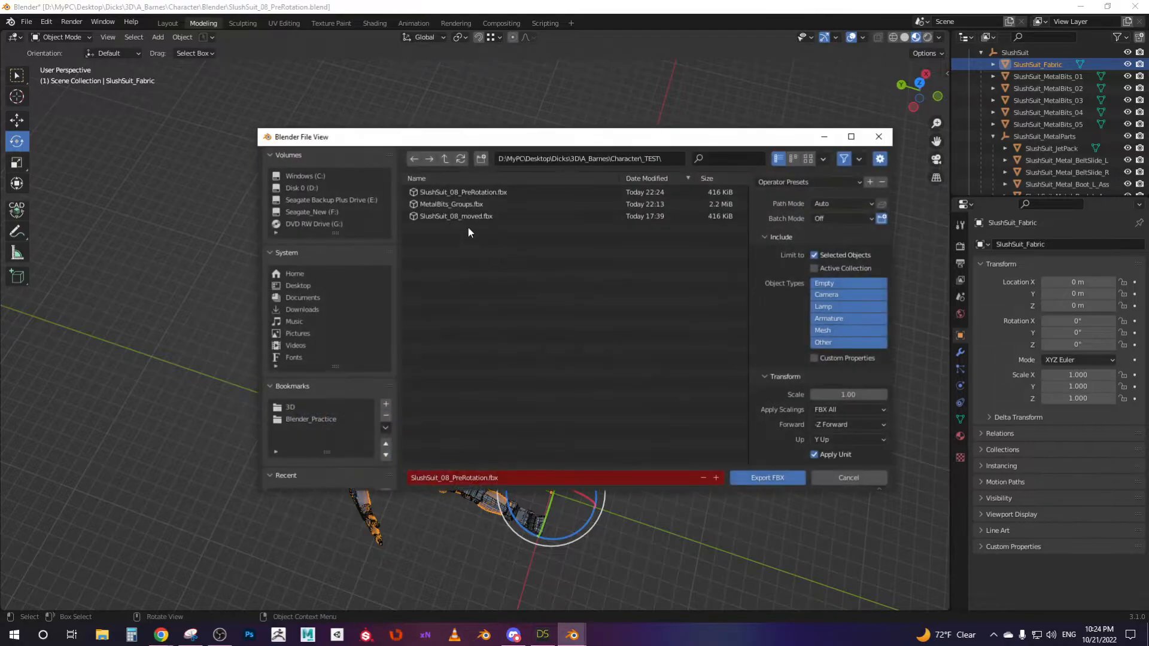
pyautogui.click(823, 342)
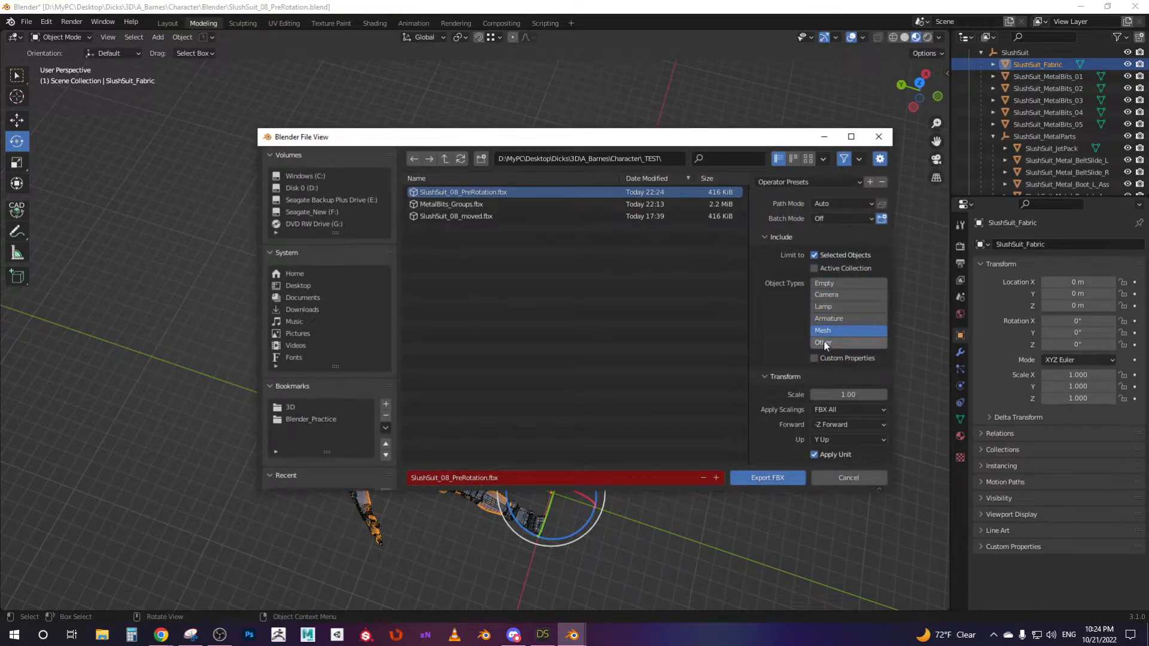
pyautogui.keyDown('shift'); pyautogui.click(838, 331); pyautogui.keyUp('shift')
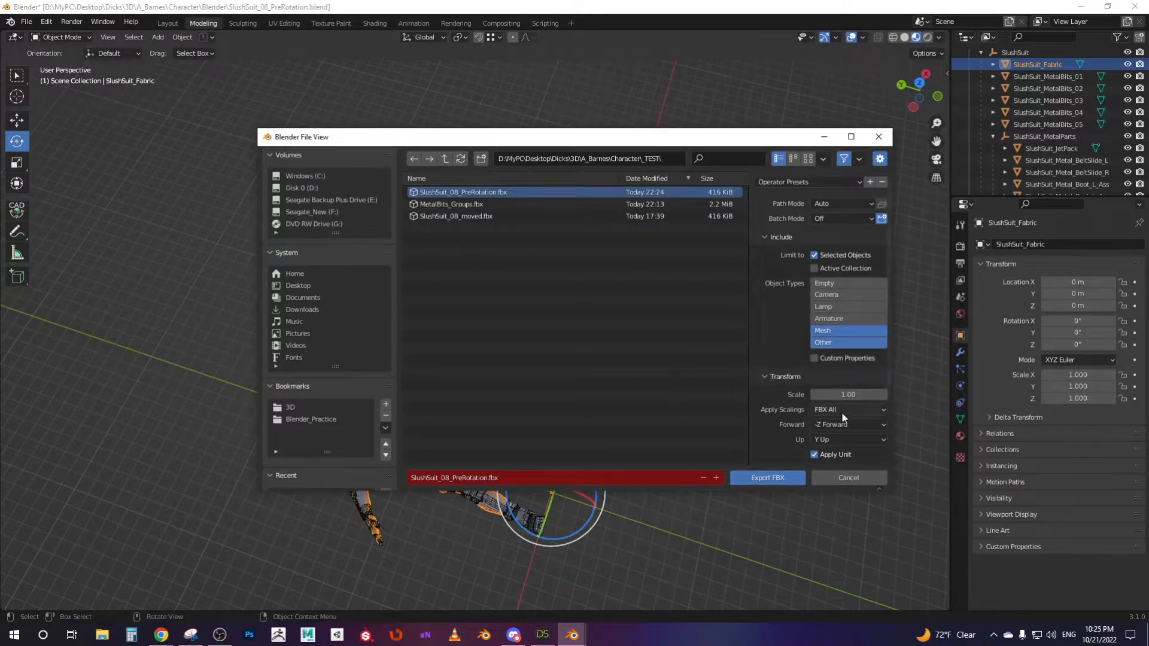
pyautogui.click(767, 479)
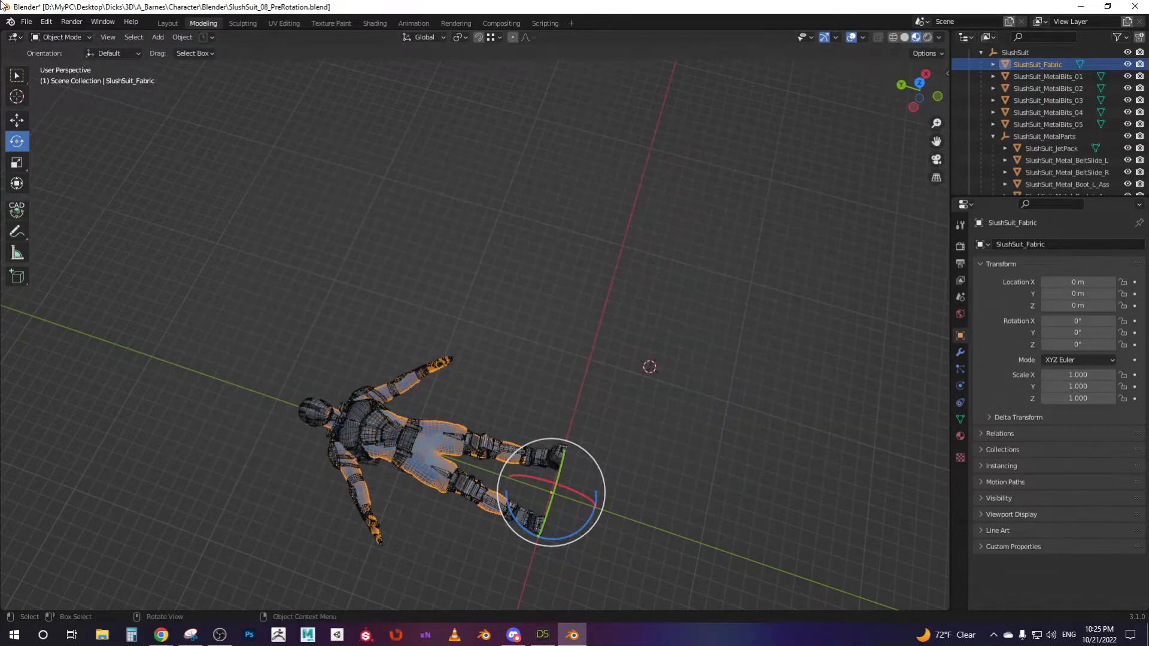
# Switch to DAZ Studio and import SlushSuit_08_PreRotation from the _TEST folder into the scene with the figure.
pyautogui.click(543, 634)
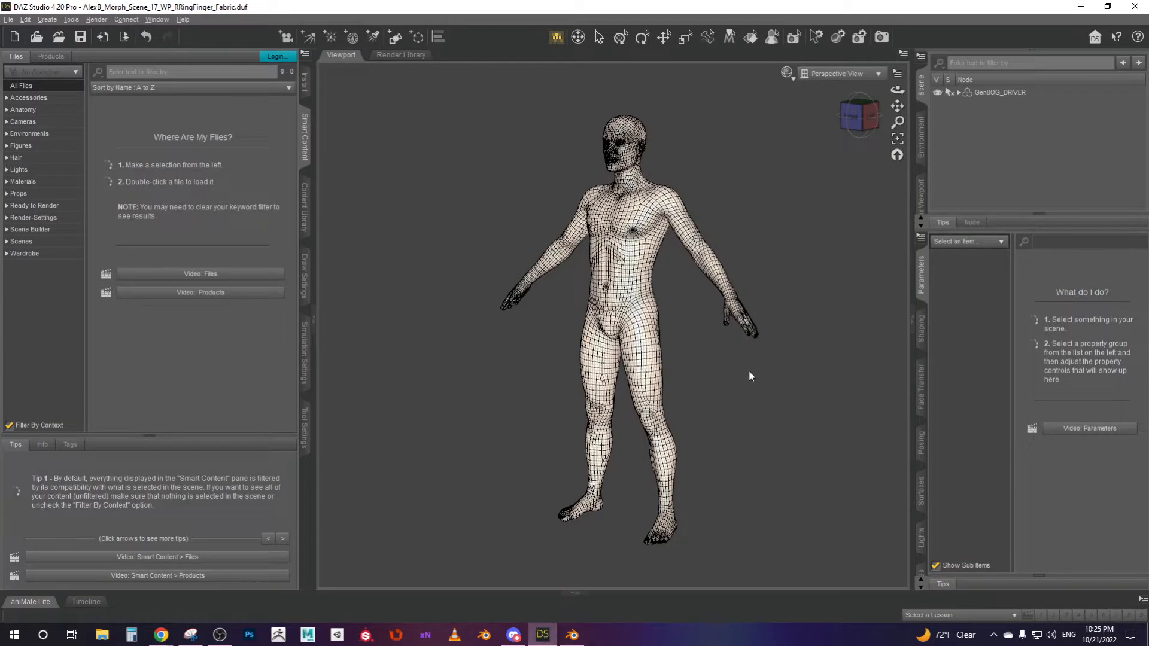
pyautogui.click(8, 19)
pyautogui.click(23, 147)
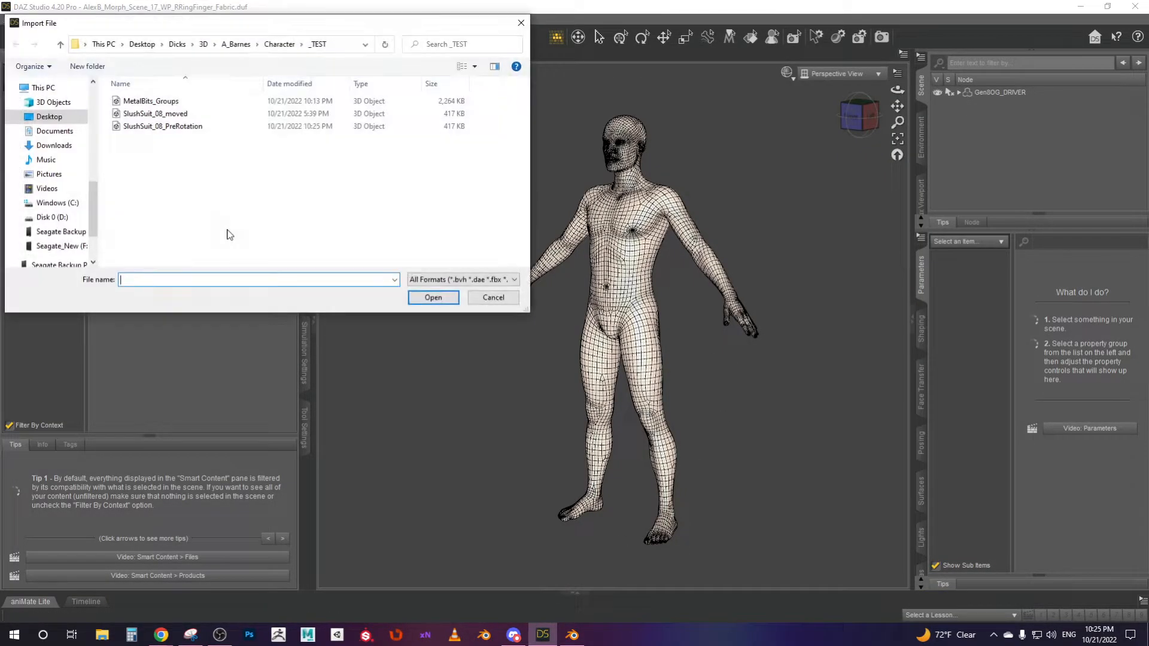
pyautogui.doubleClick(163, 126)
pyautogui.scroll(-5, 778, 456)
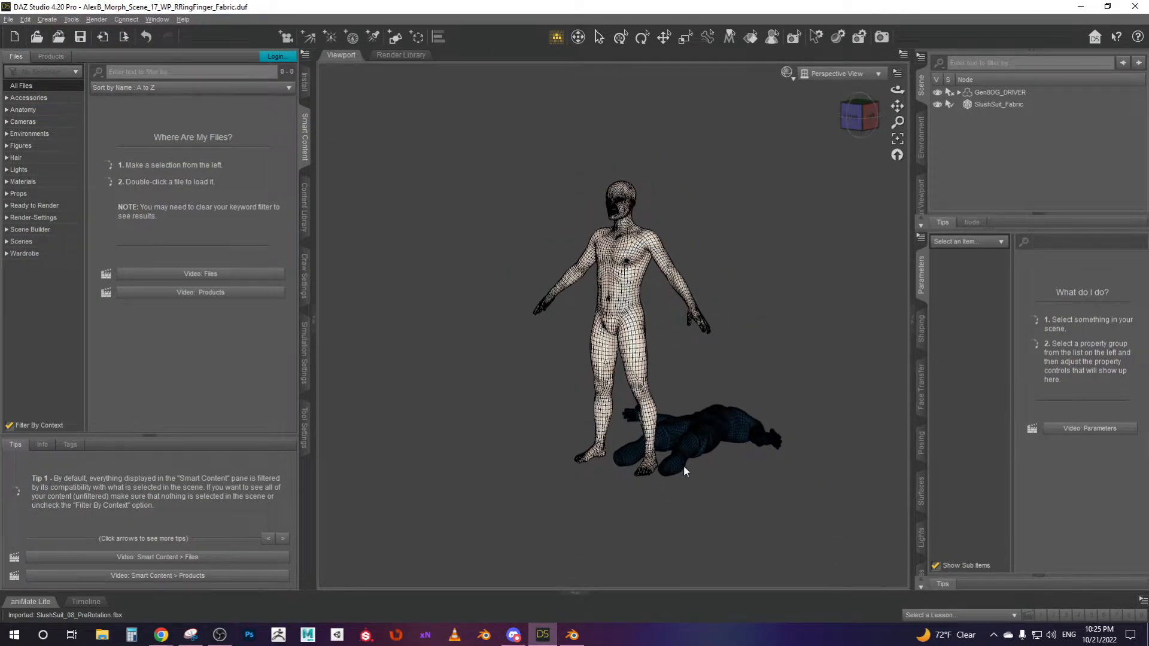
pyautogui.moveTo(898, 89); pyautogui.dragTo(953, 304)
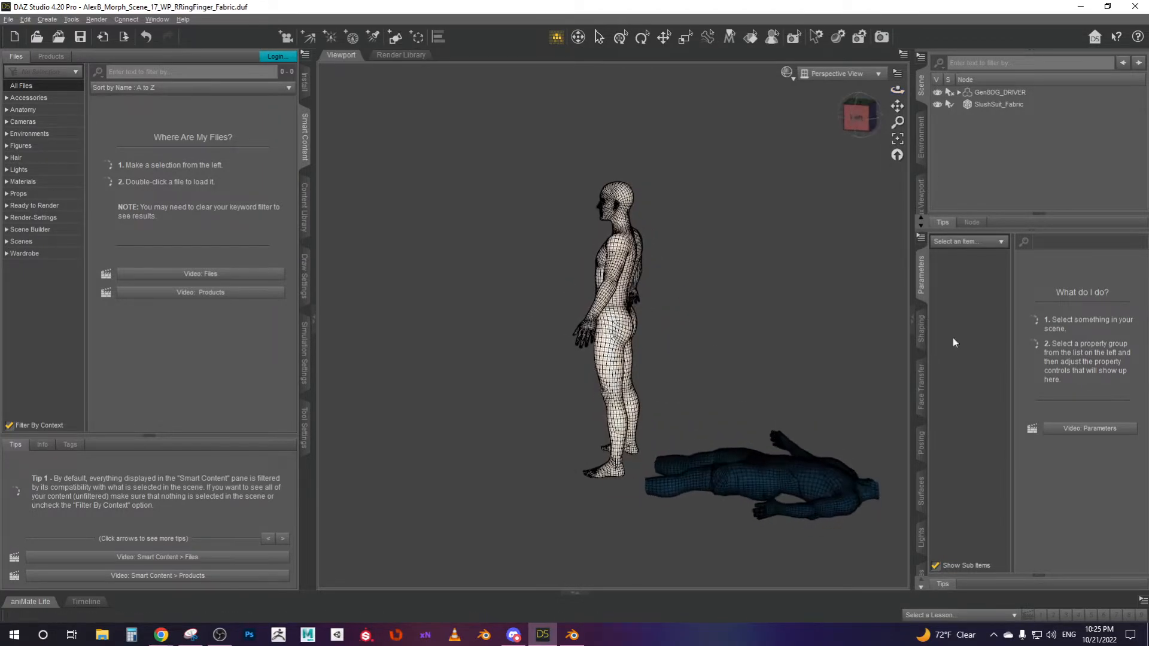
# Set the SlushSuit_Fabric object's X rotation to 0 and check its alignment with the figure from the side.
pyautogui.click(1007, 104)
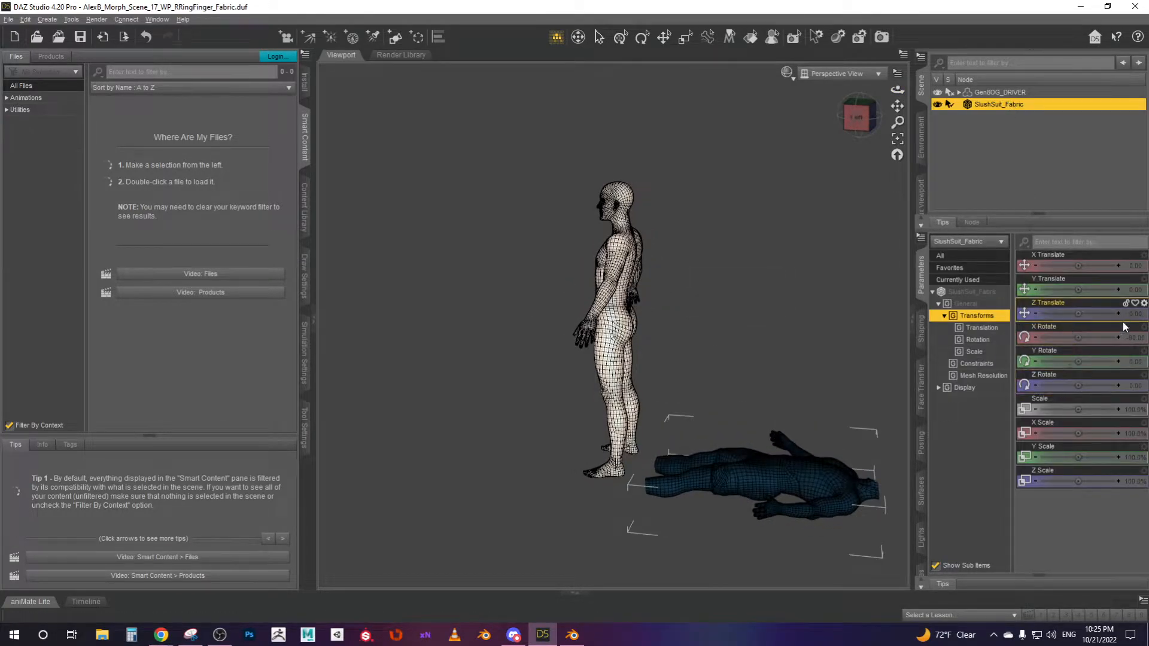
pyautogui.click(1140, 339)
pyautogui.write('0')
pyautogui.press('Return')
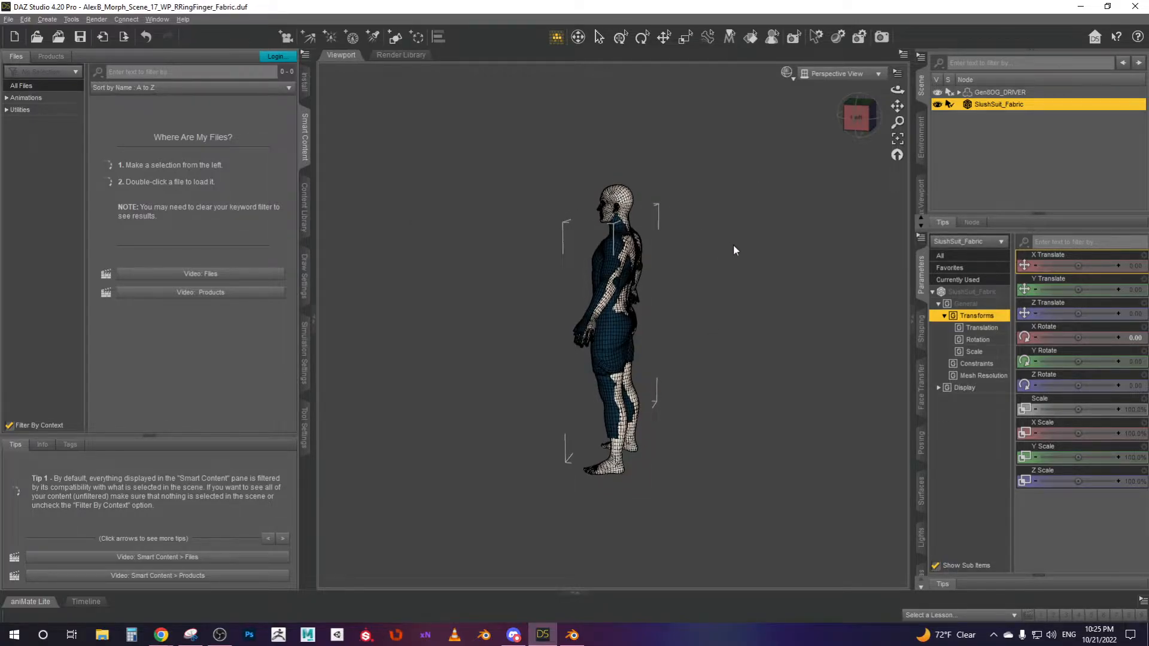
pyautogui.moveTo(897, 89); pyautogui.dragTo(889, 88)
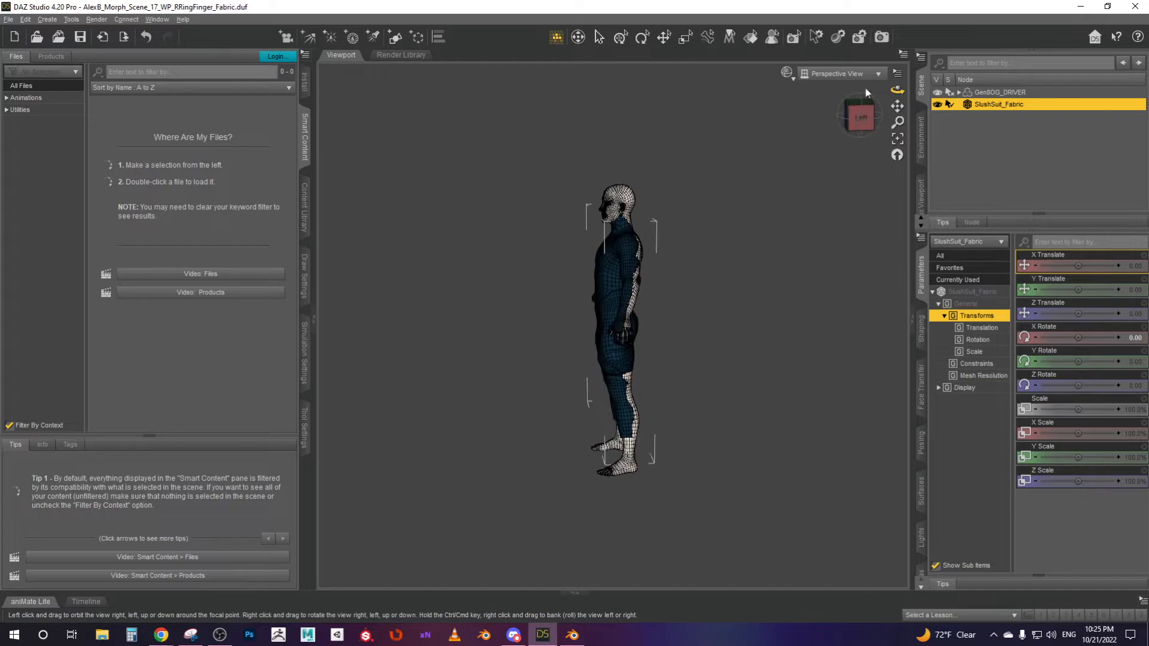
# Move SlushSuit_Fabric backward along the Z axis, testing offsets of about -1.31, -1.45 and -1.64 against the figure in side view.
pyautogui.click(664, 36)
pyautogui.scroll(3, 705, 426)
pyautogui.moveTo(905, 86); pyautogui.dragTo(900, 88)
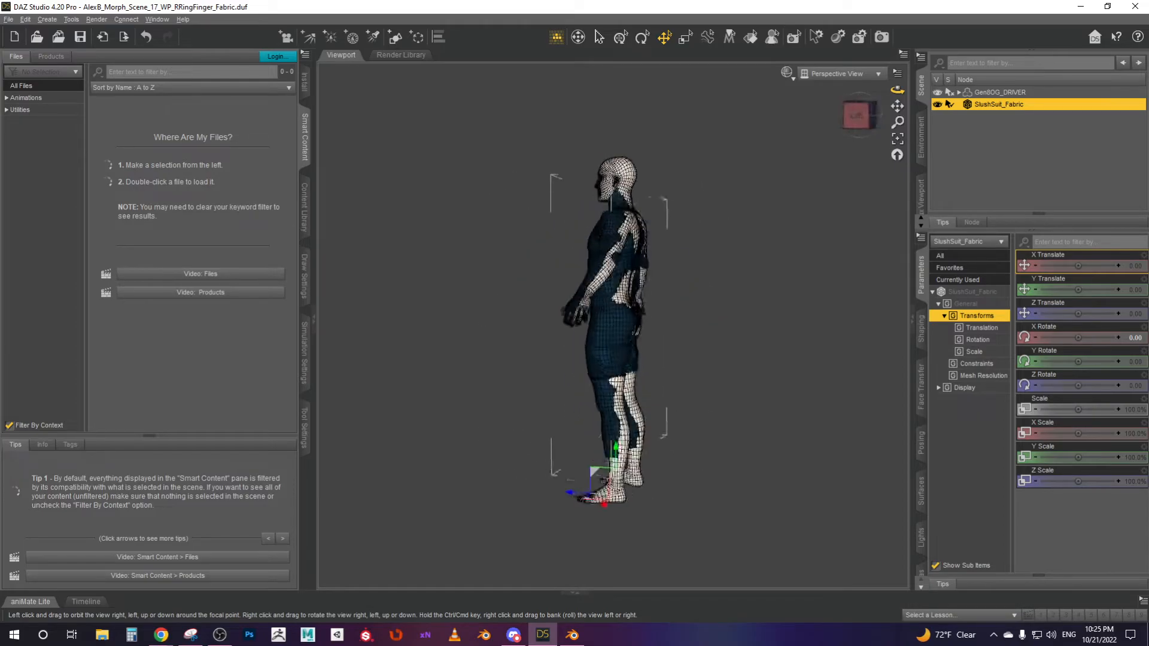
pyautogui.scroll(5, 742, 339)
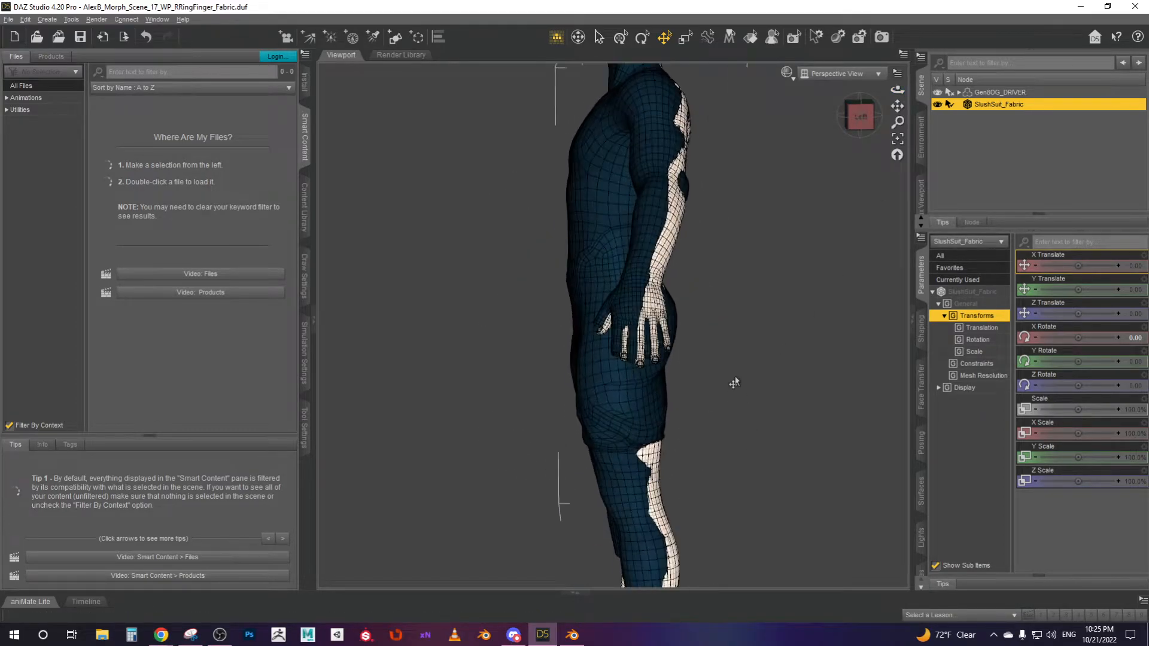
pyautogui.scroll(-5, 739, 429)
pyautogui.moveTo(898, 107); pyautogui.dragTo(896, 90)
pyautogui.click(669, 43)
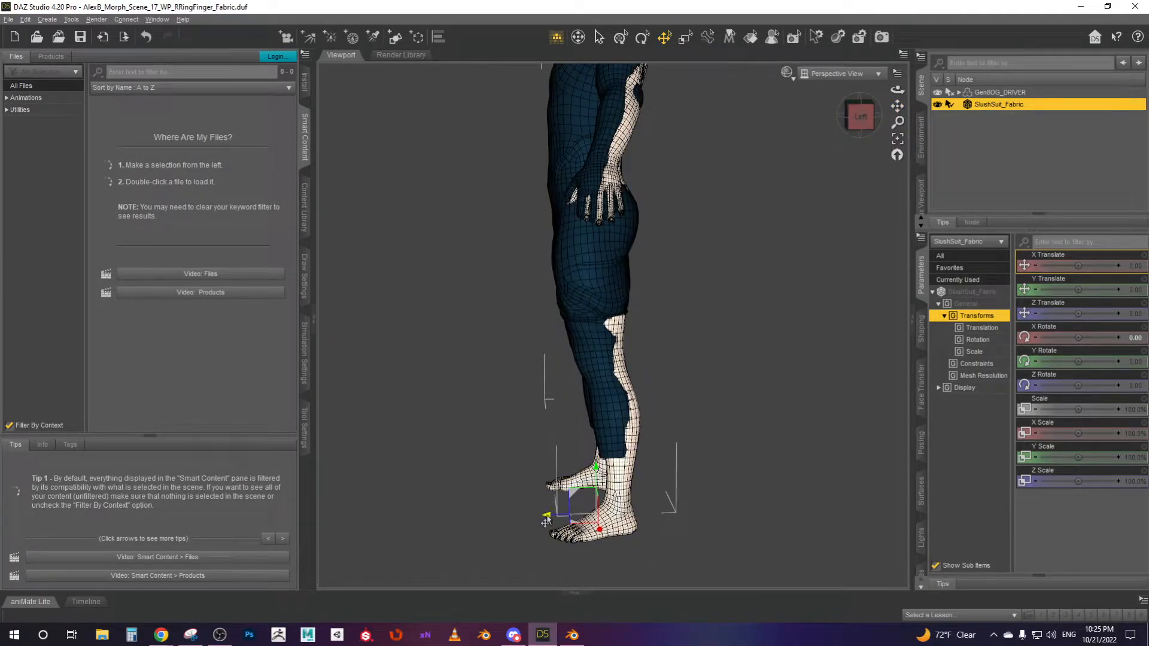
pyautogui.moveTo(546, 520); pyautogui.dragTo(551, 557)
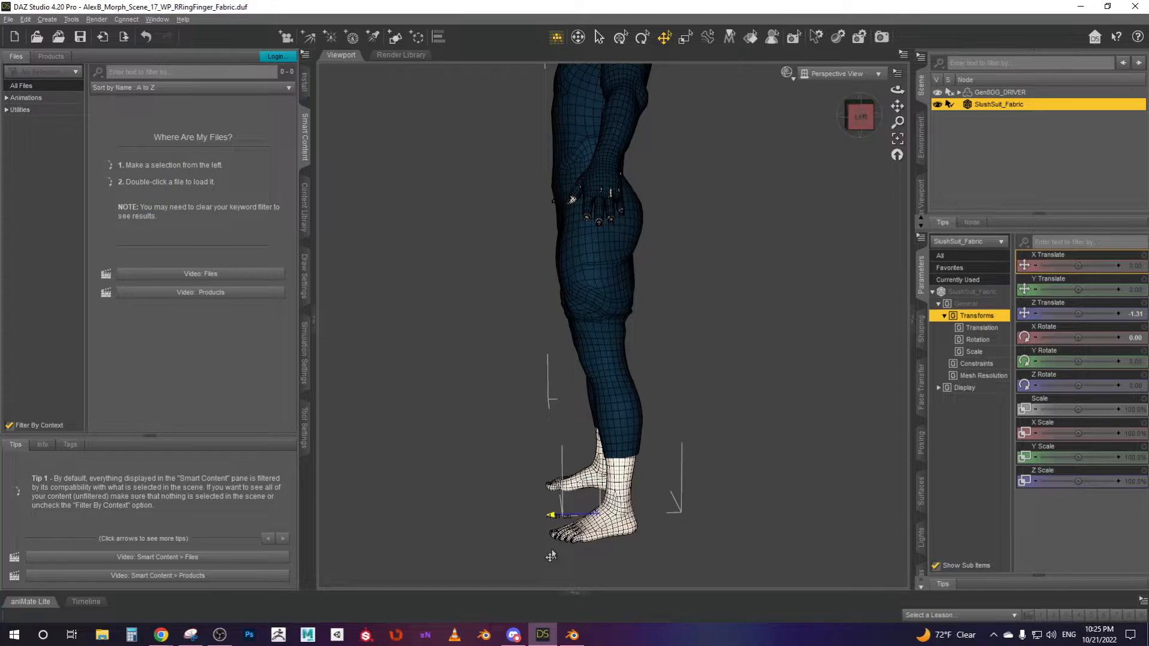
pyautogui.moveTo(551, 557); pyautogui.dragTo(552, 561)
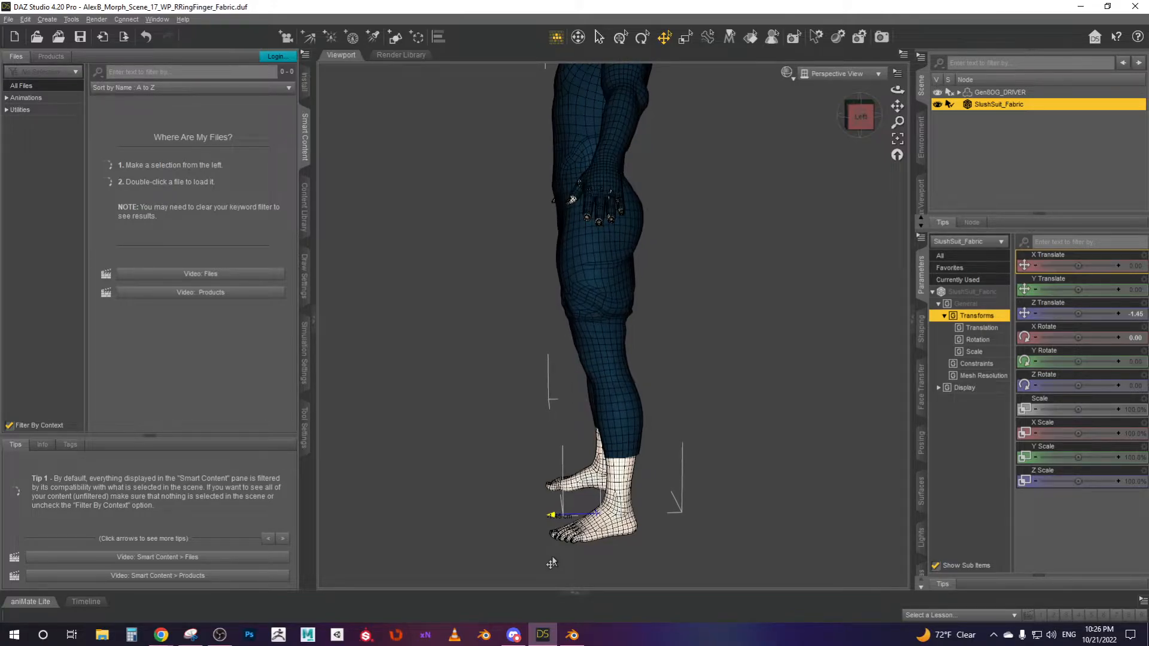
pyautogui.moveTo(552, 562); pyautogui.dragTo(552, 561)
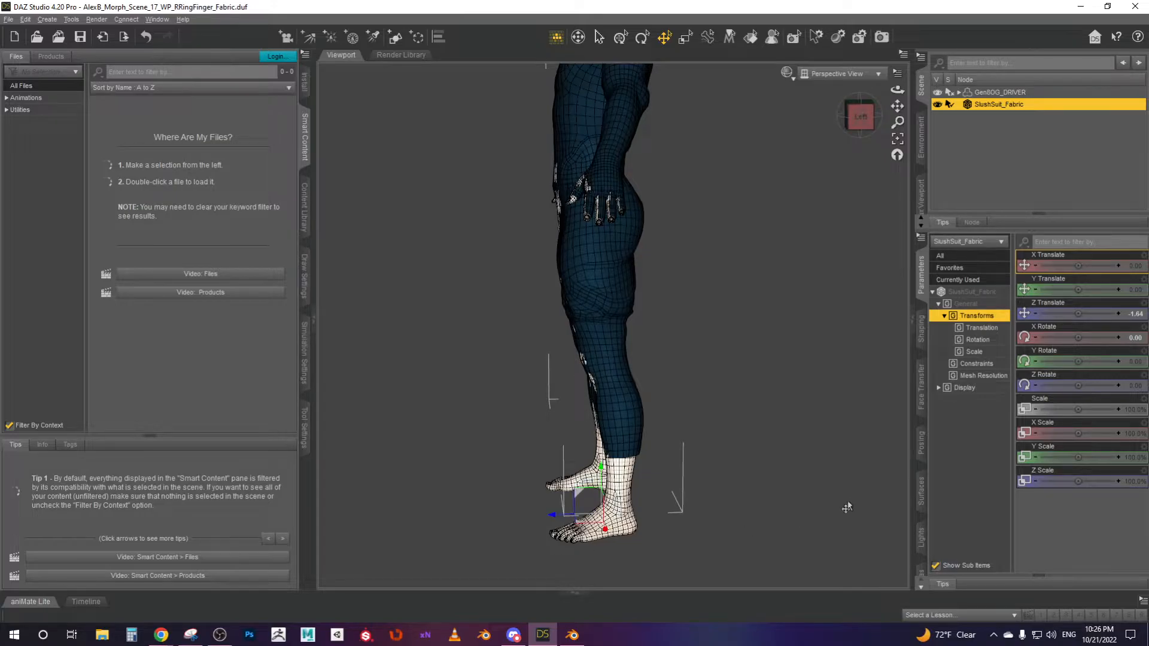
# Switch to Blender and select the SlushSuit parent object.
pyautogui.click(573, 635)
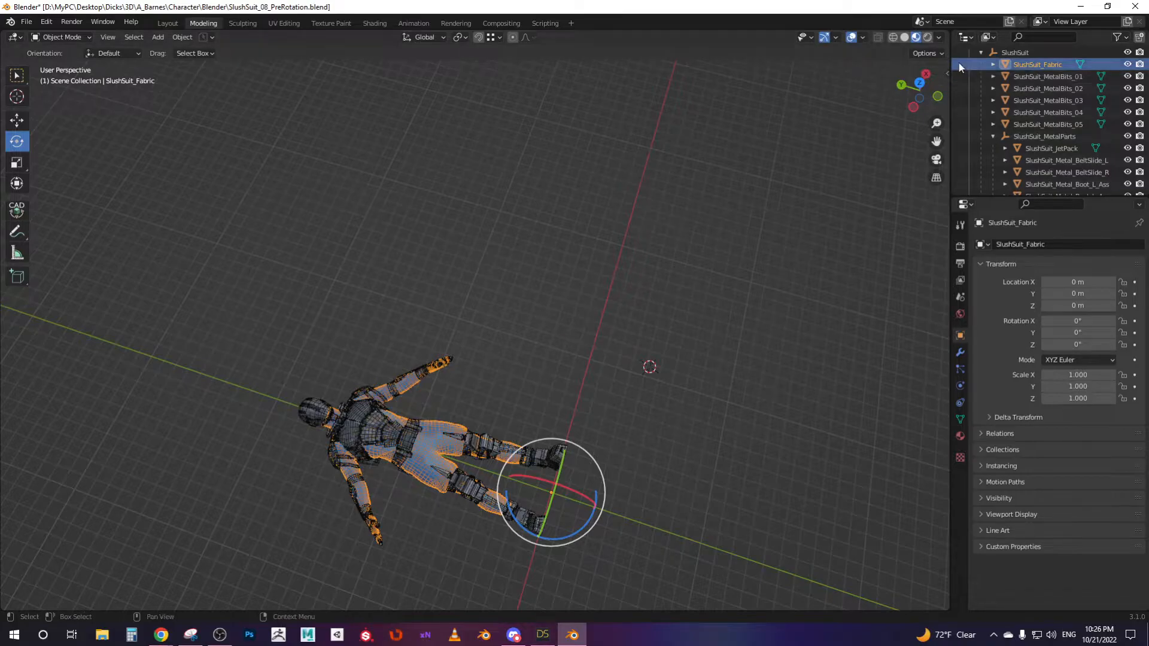
pyautogui.click(1016, 52)
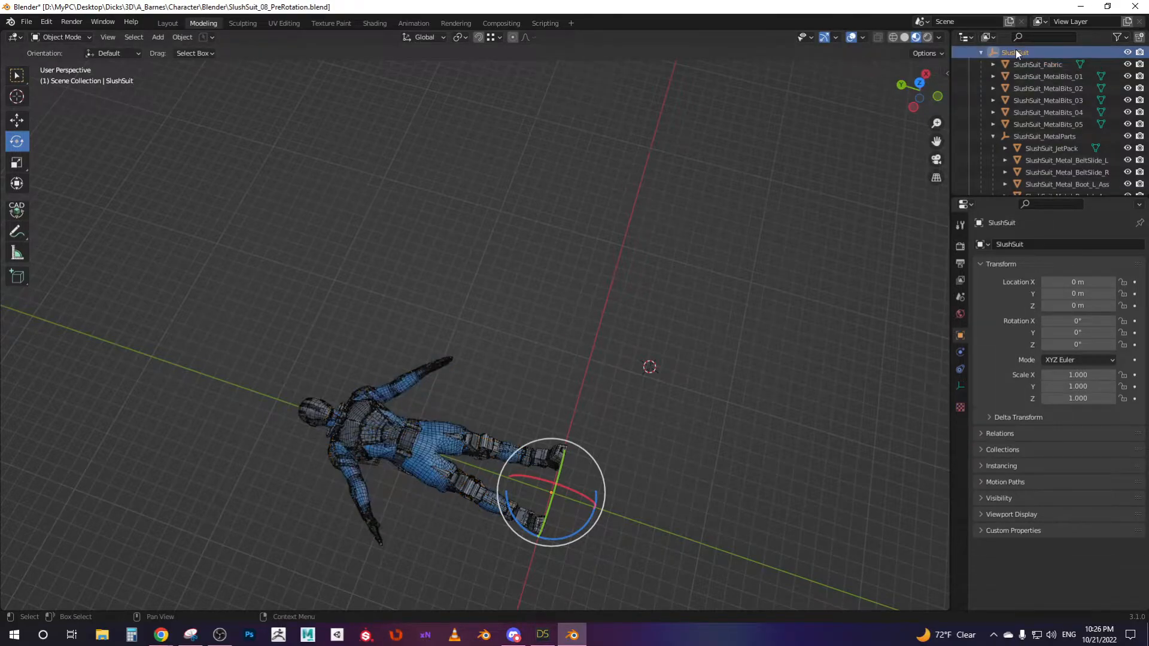
pyautogui.click(1080, 346)
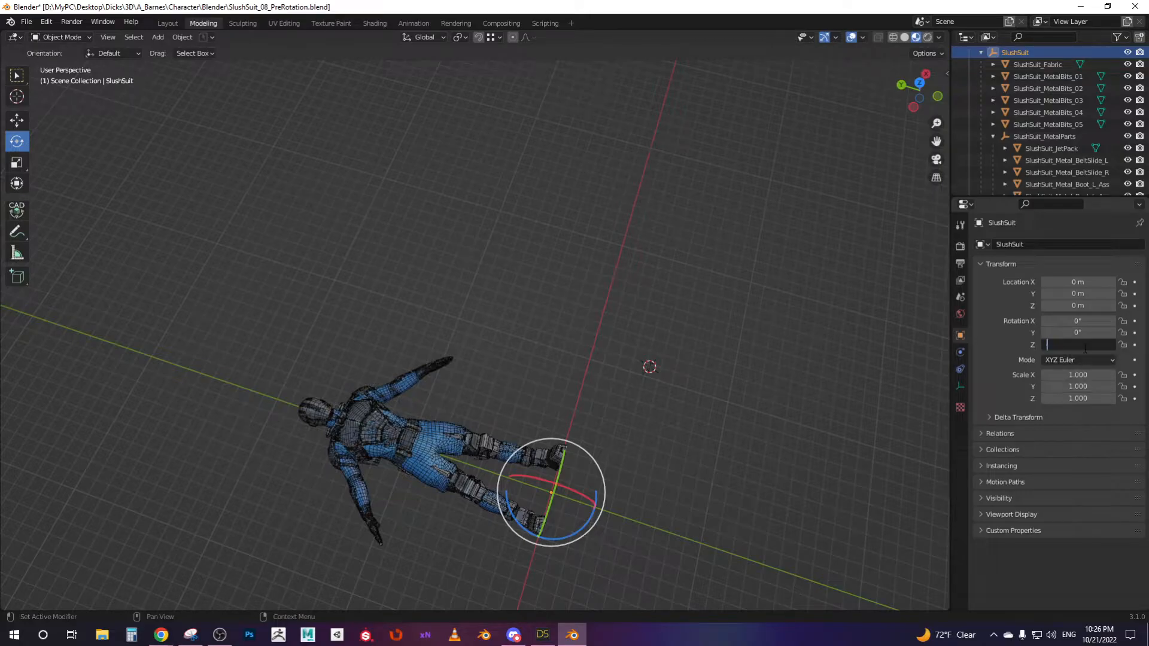
pyautogui.press('Return')
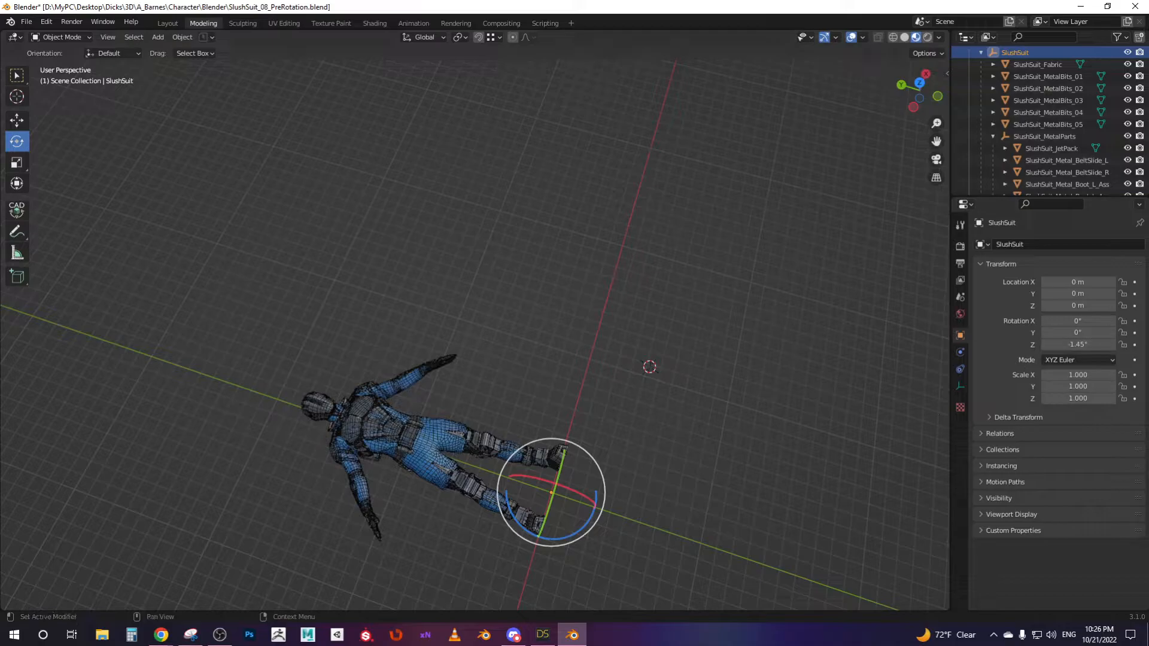
pyautogui.click(1078, 345)
pyautogui.write('0')
pyautogui.press('Return')
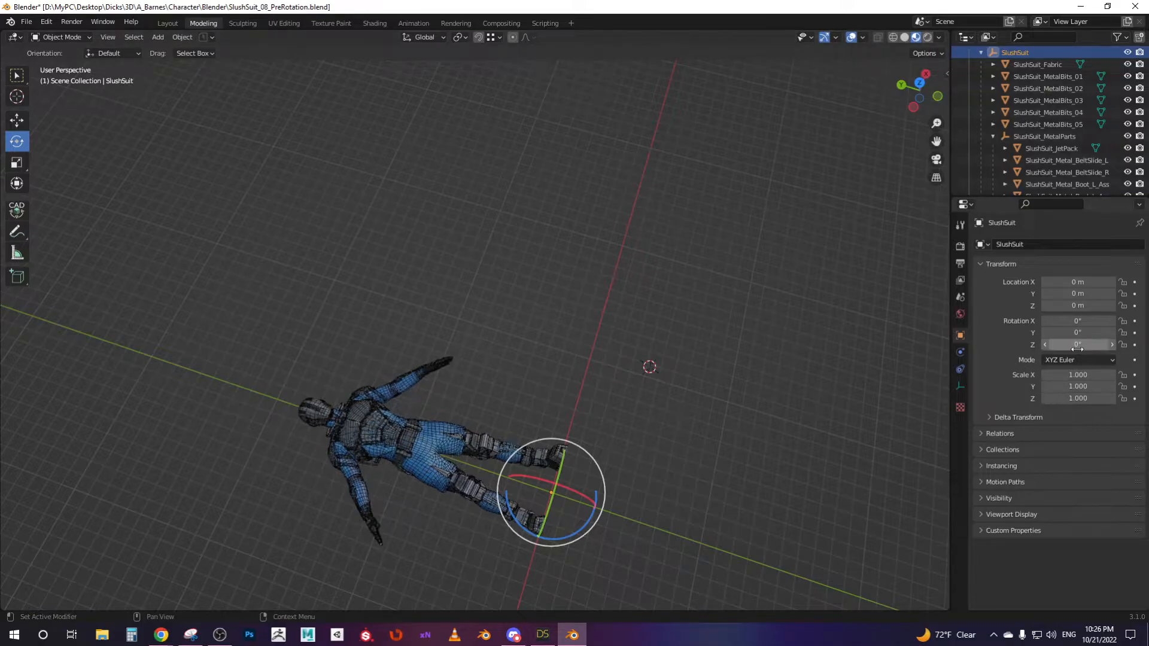
# Set the SlushSuit parent's Z location to -1.45 m.
pyautogui.click(1080, 306)
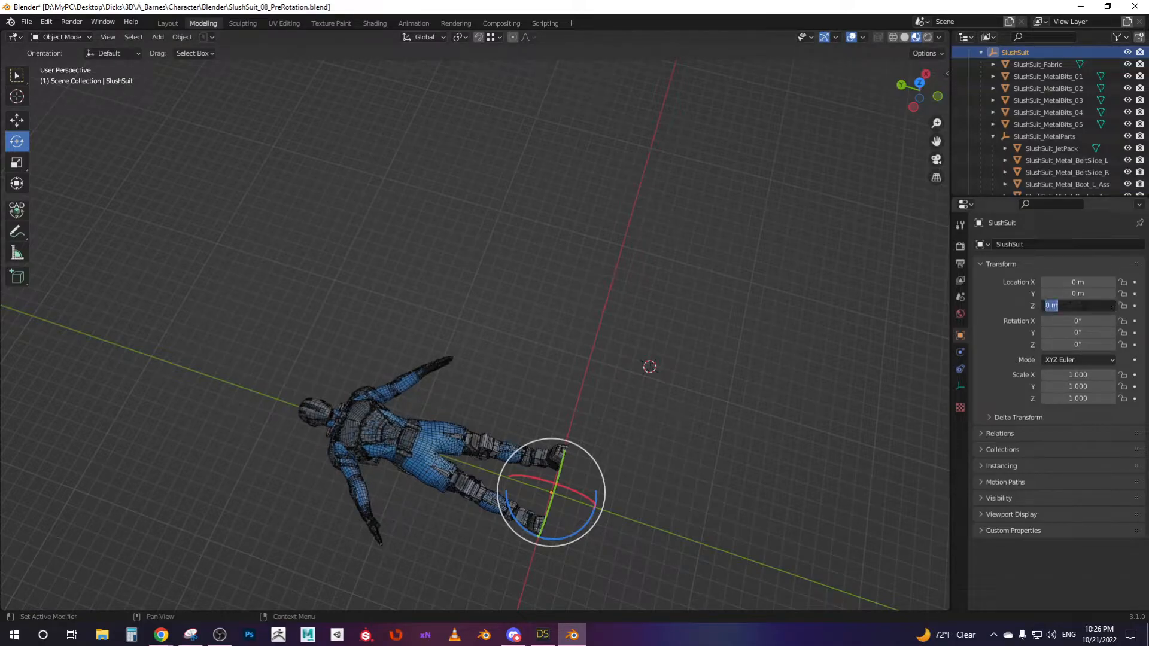
pyautogui.write('-1.45')
pyautogui.press('Return')
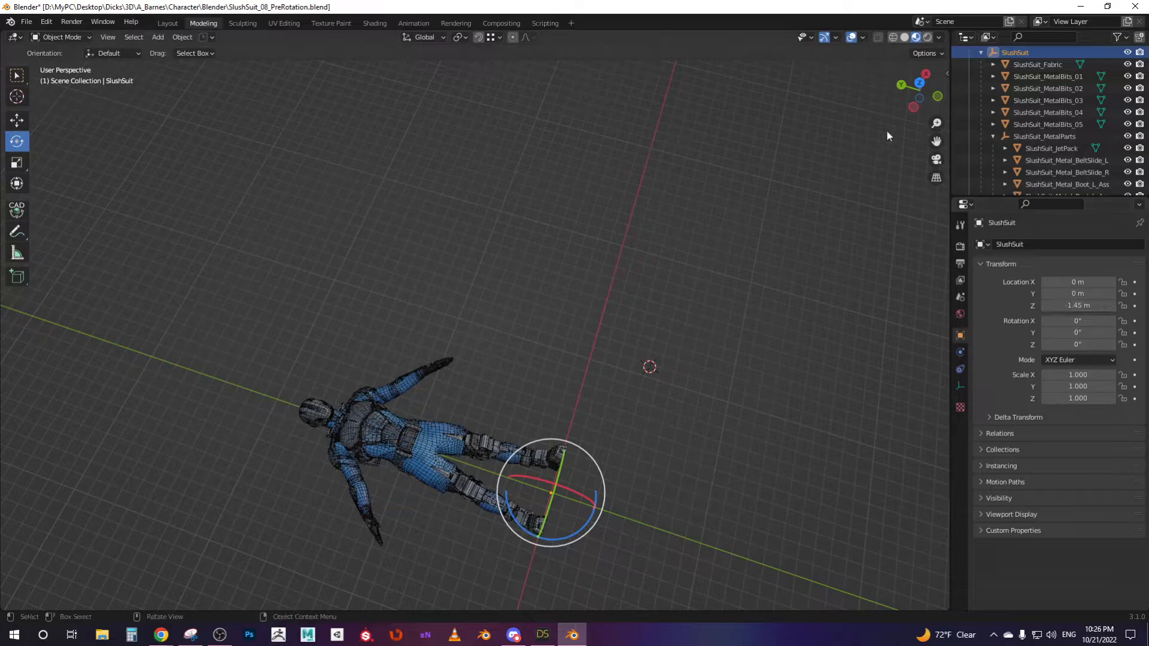
# Select the SlushSuit parent together with all its child parts down to the last TricepPlate and apply all transforms.
pyautogui.scroll(2, 361, 298)
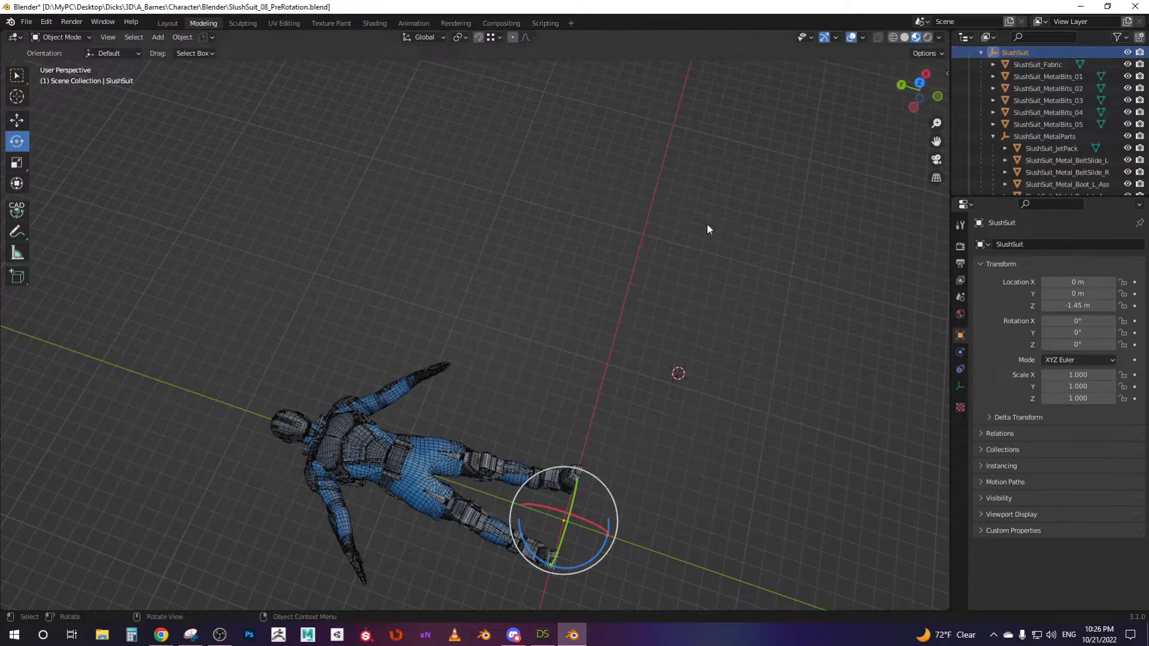
pyautogui.scroll(-10, 1026, 57)
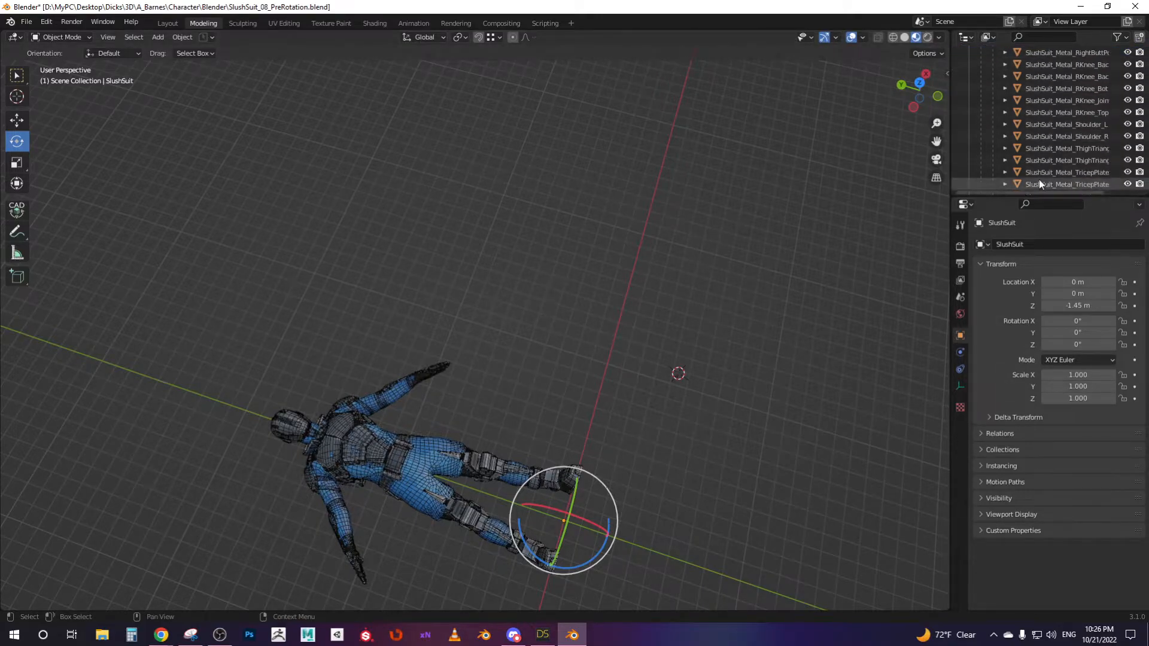
pyautogui.keyDown('shift'); pyautogui.click(1068, 185); pyautogui.keyUp('shift')
pyautogui.hotkey('ctrl', 'a')
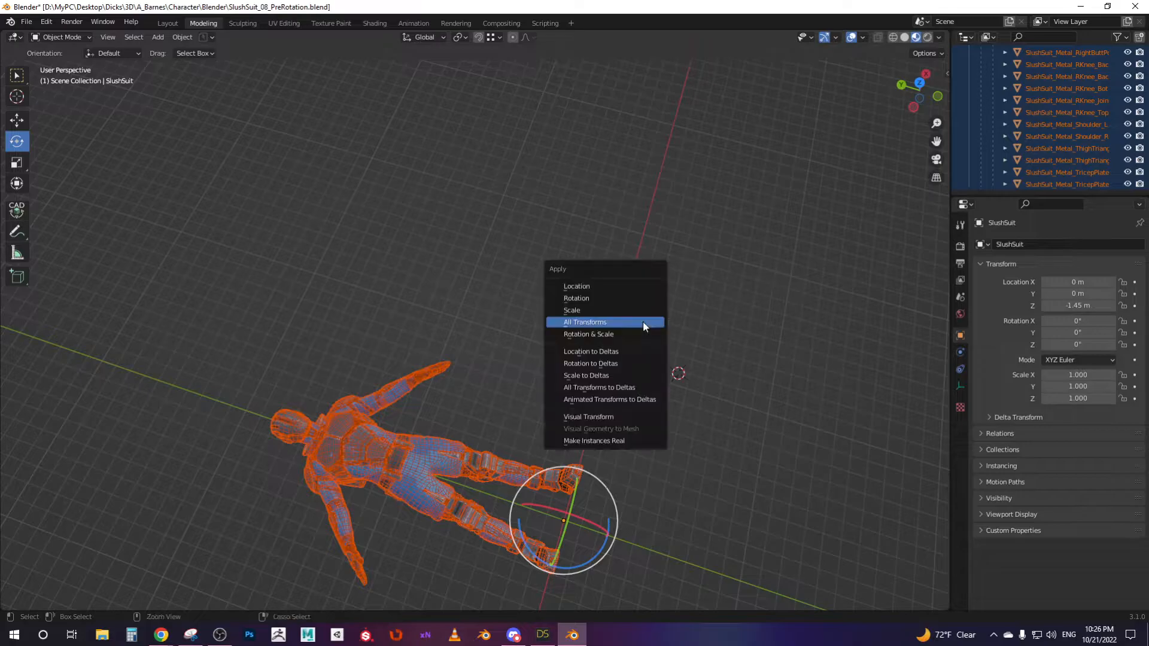
pyautogui.click(596, 319)
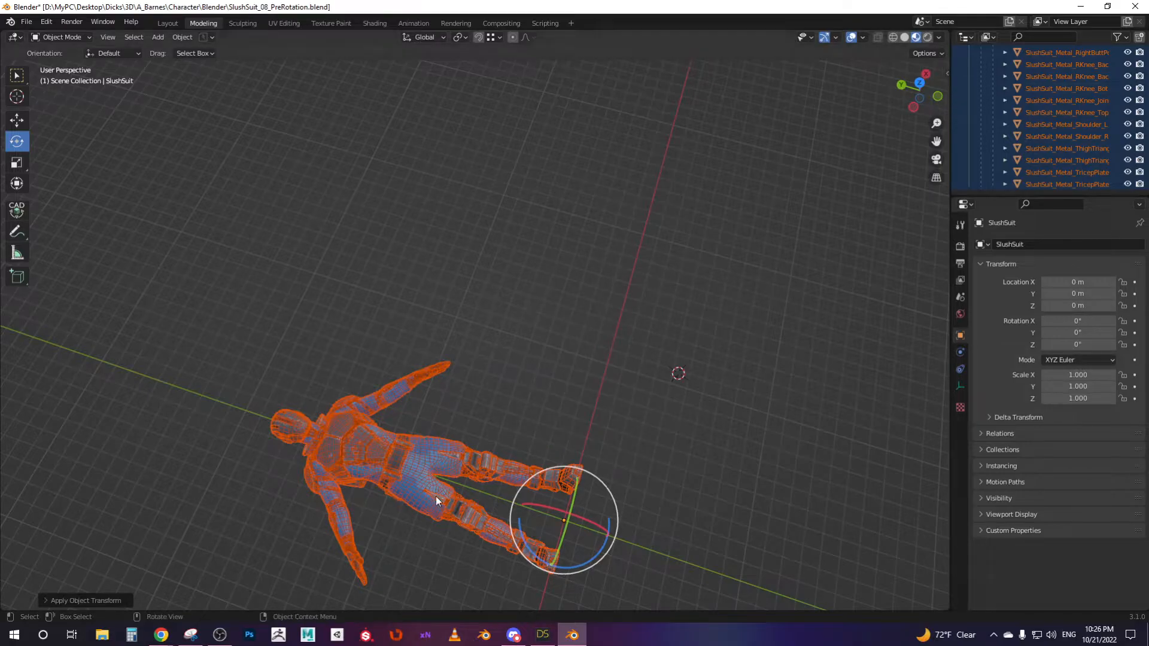
# Export only the selected SlushSuit_Fabric mesh as FBX over SlushSuit_08_moved.fbx in the _TEST folder, with object types Mesh and Other.
pyautogui.click(413, 486)
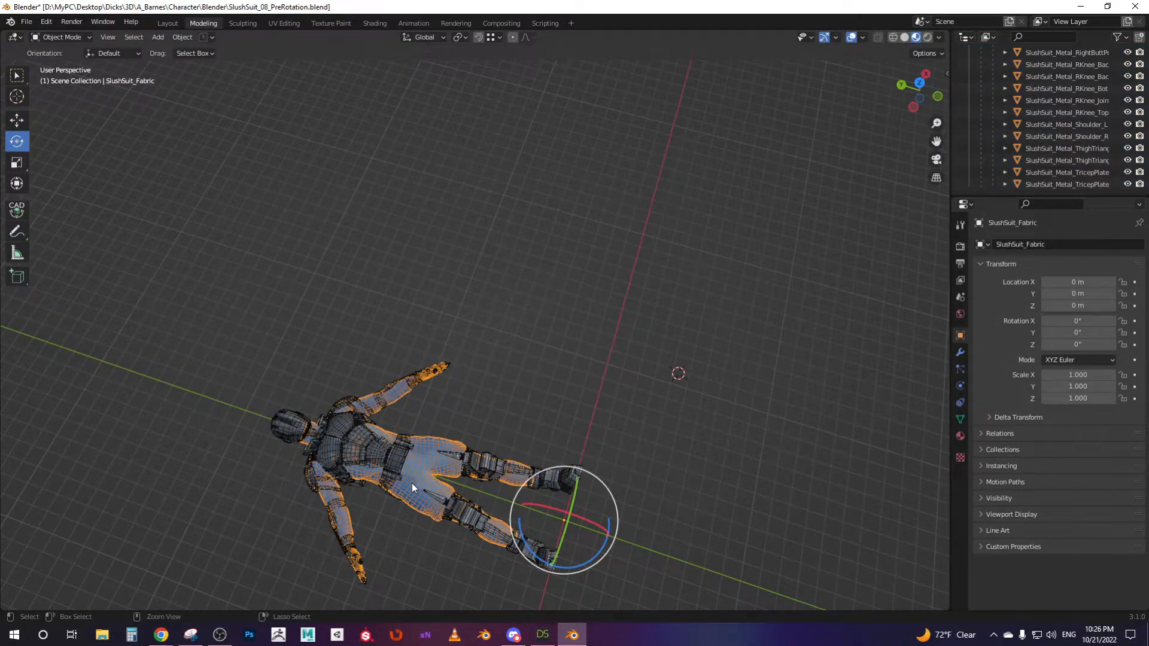
pyautogui.hotkey('ctrl', 's')
pyautogui.click(447, 377)
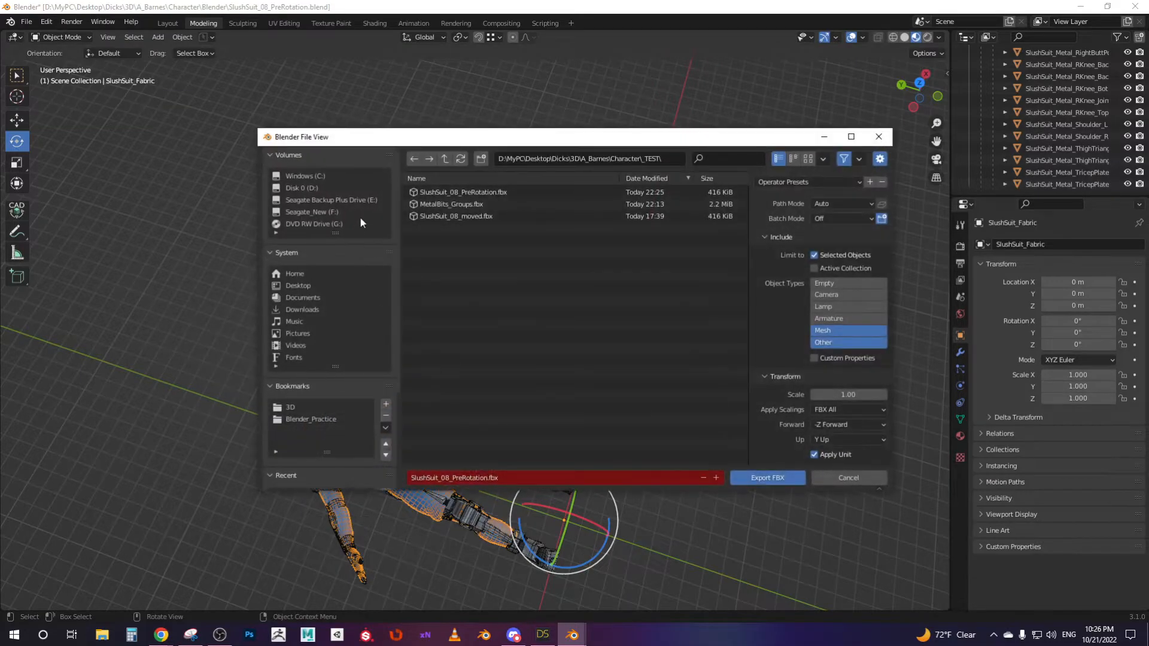
pyautogui.press('Escape')
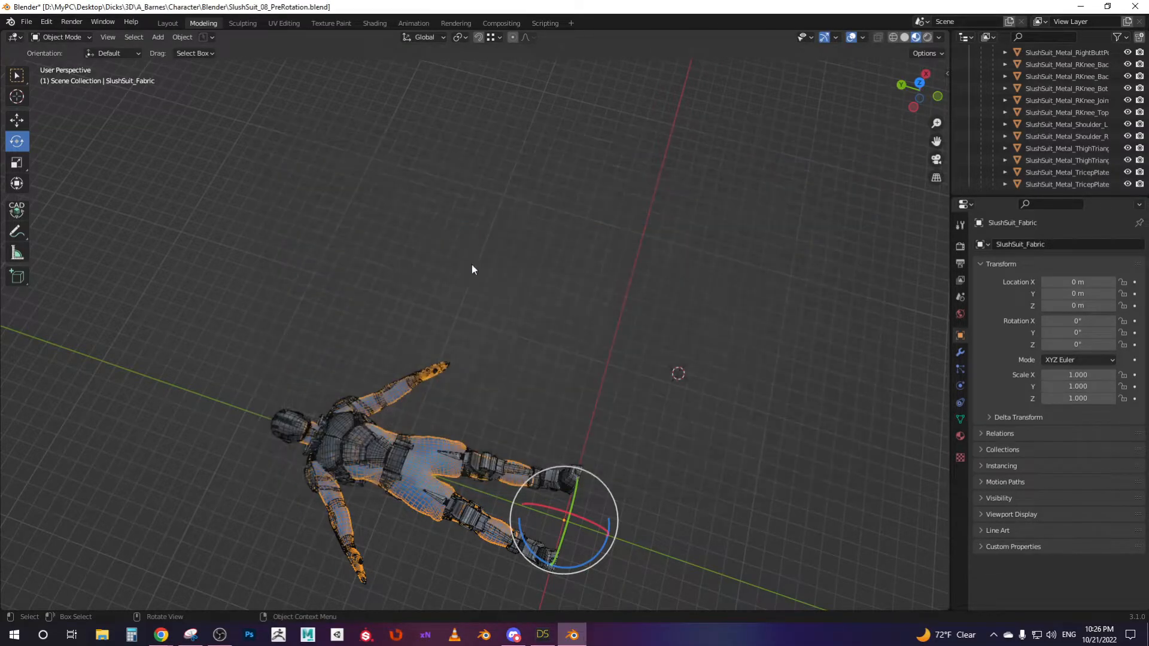
# Switch to DAZ Studio and delete the old SlushSuit_Fabric object from the scene.
pyautogui.click(543, 635)
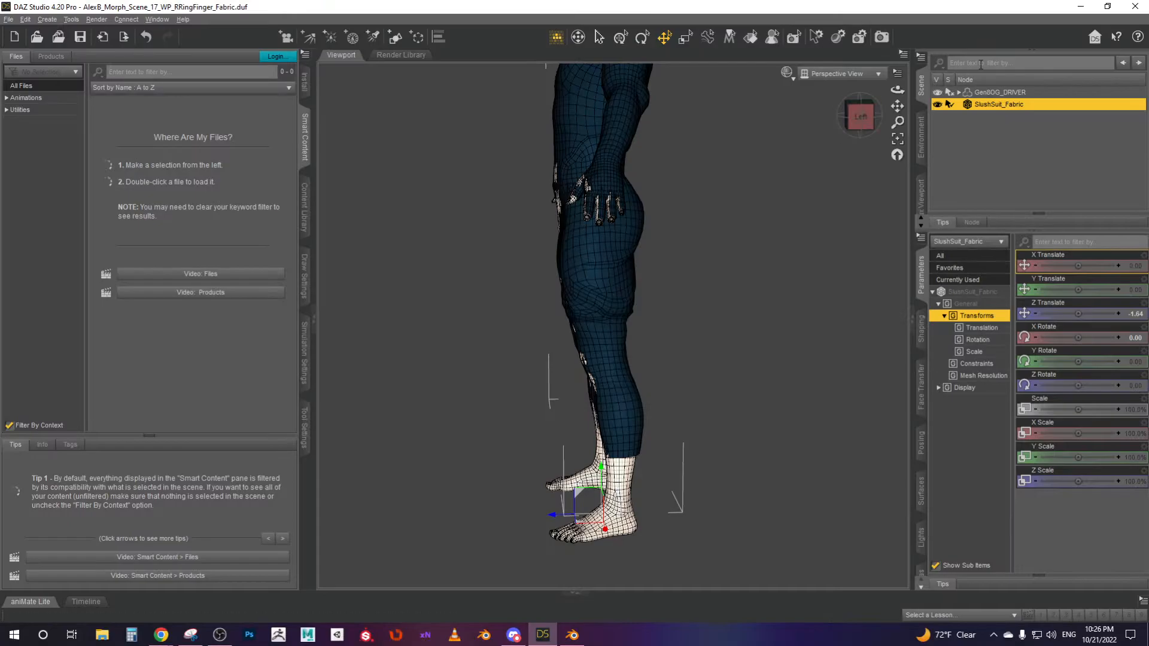
pyautogui.click(960, 116)
pyautogui.click(1001, 106)
pyautogui.press('Delete')
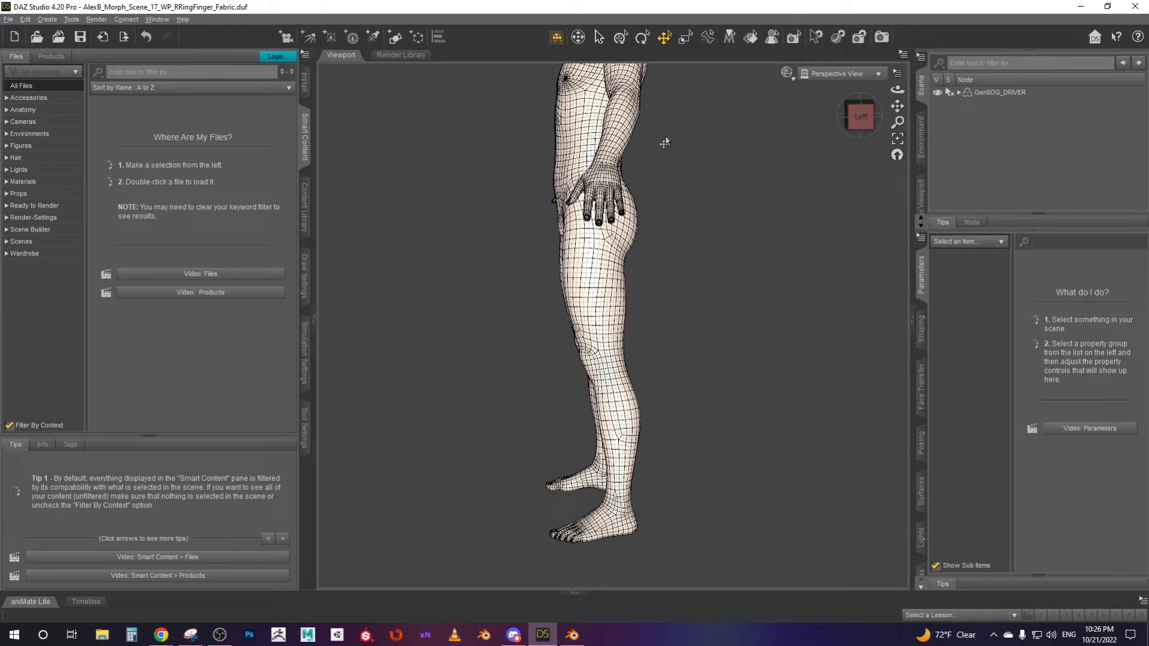
# Import SlushSuit_08_moved from the _TEST folder into the scene with the figure.
pyautogui.click(8, 19)
pyautogui.click(27, 129)
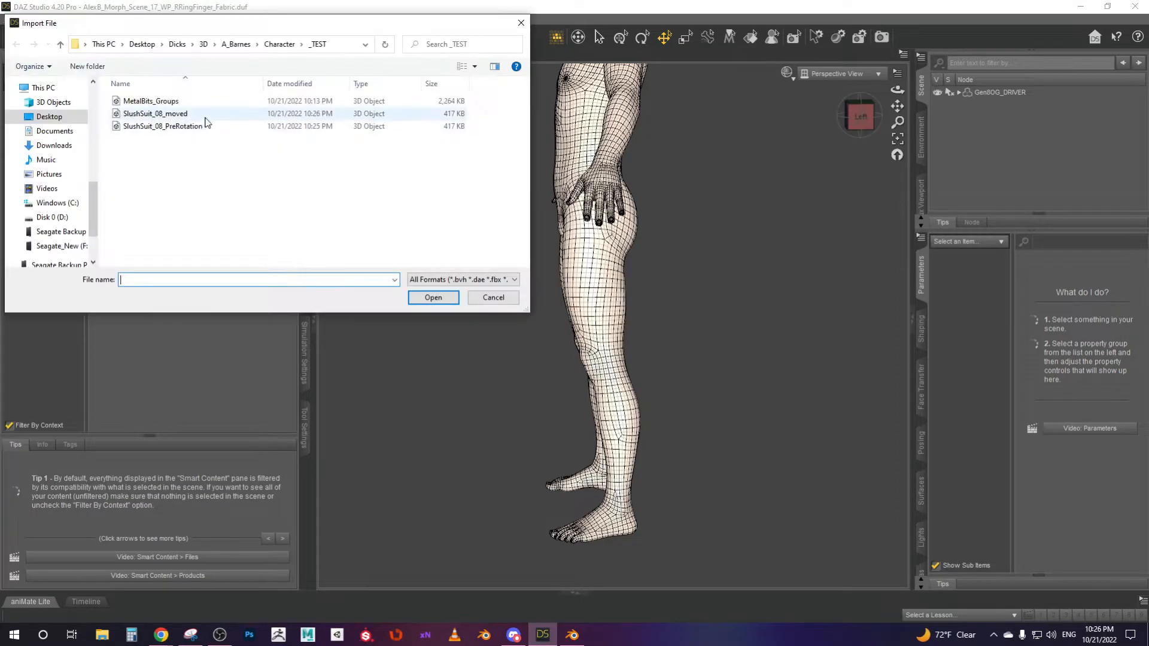
pyautogui.doubleClick(173, 114)
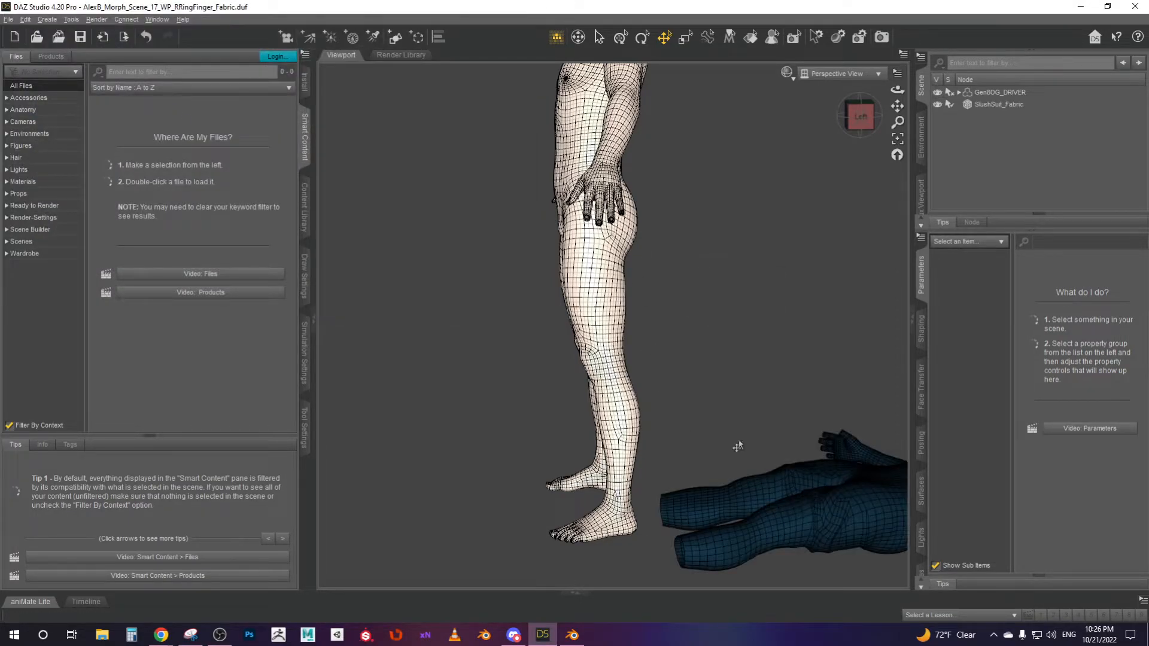
# Stand the newly imported SlushSuit_Fabric upright by setting its X rotation to 0, and check its fit on the figure.
pyautogui.scroll(-5, 712, 439)
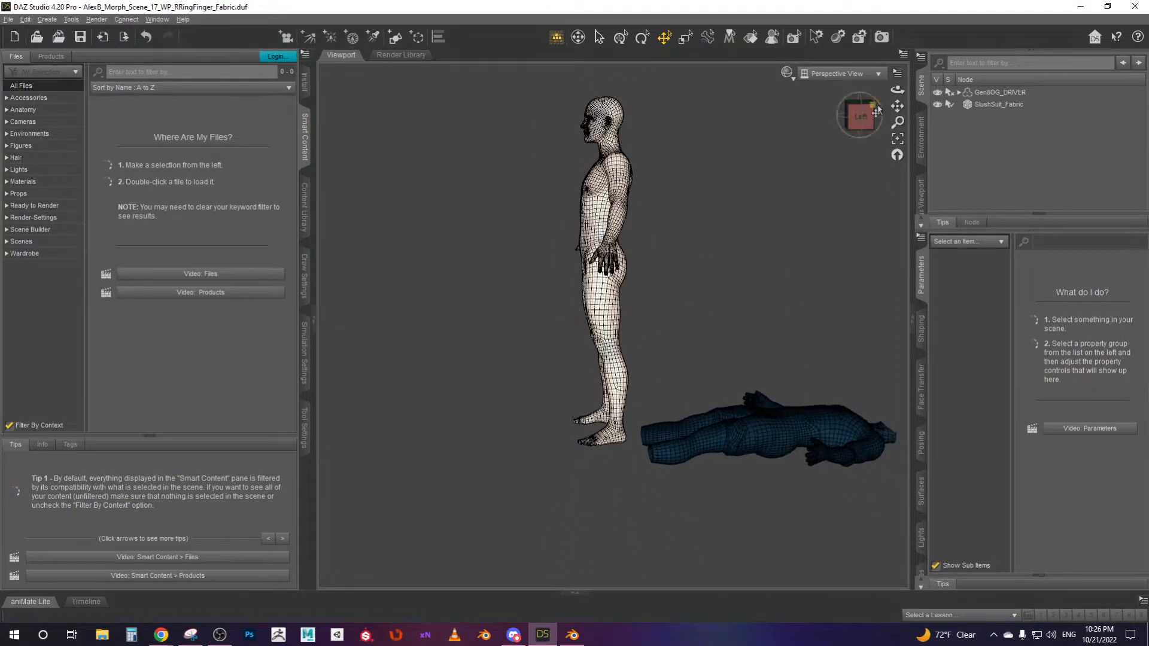
pyautogui.moveTo(897, 106); pyautogui.dragTo(963, 102)
pyautogui.click(998, 104)
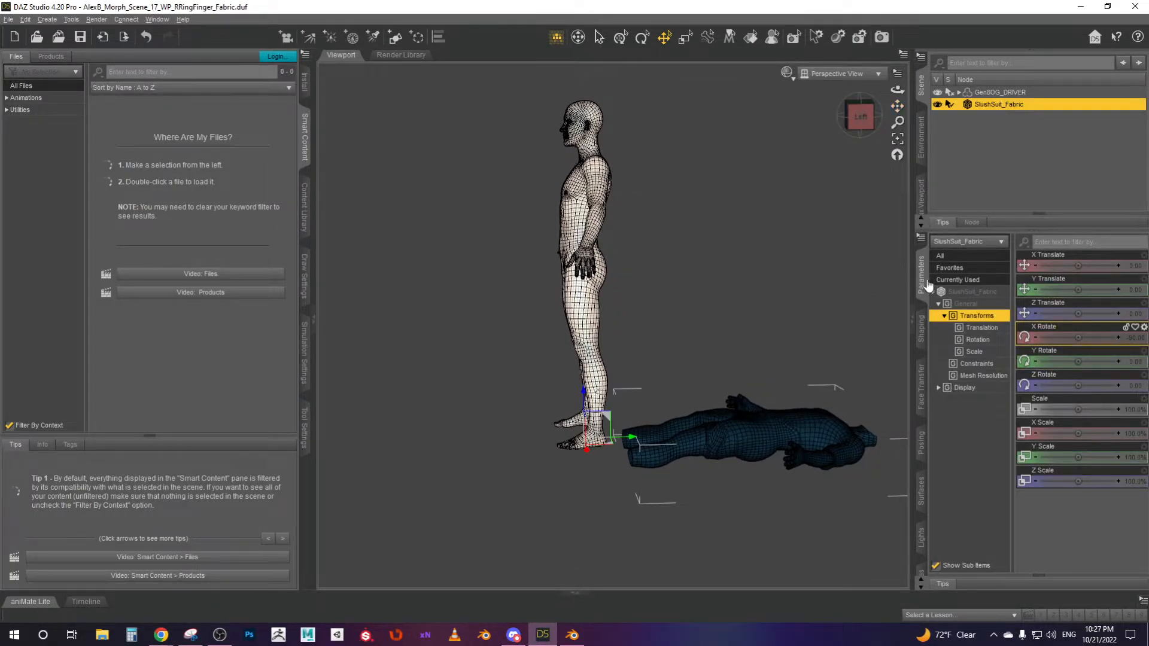
pyautogui.click(1133, 340)
pyautogui.write('0')
pyautogui.press('Return')
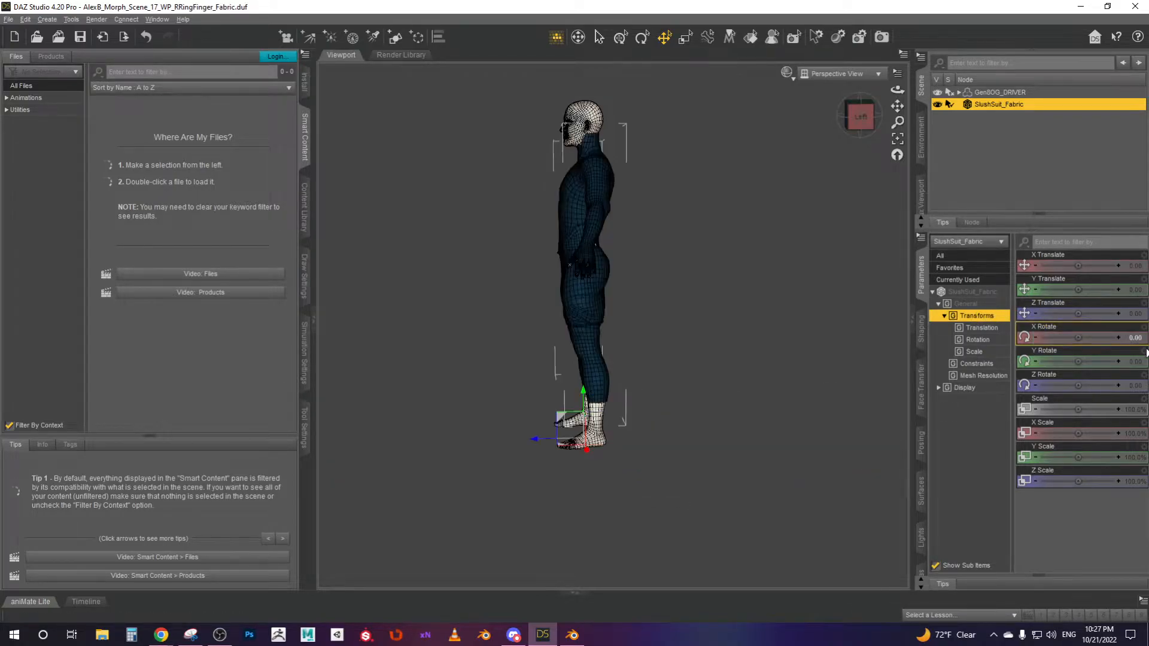
pyautogui.moveTo(897, 89)
pyautogui.mouseDown()
pyautogui.moveTo(976, 96)
pyautogui.moveTo(901, 89)
pyautogui.mouseUp()
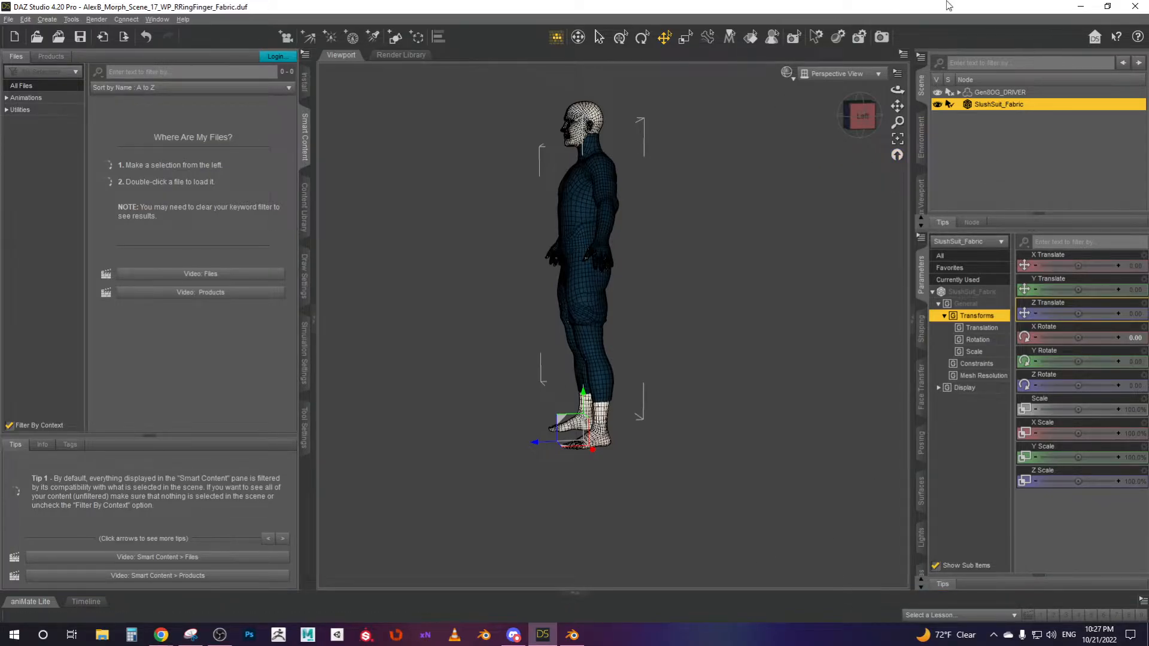
# Open the Transfer Utility with Gen8OG_DRIVER as the source scene item and SlushSuit_Fabric as the target.
pyautogui.rightClick(924, 96)
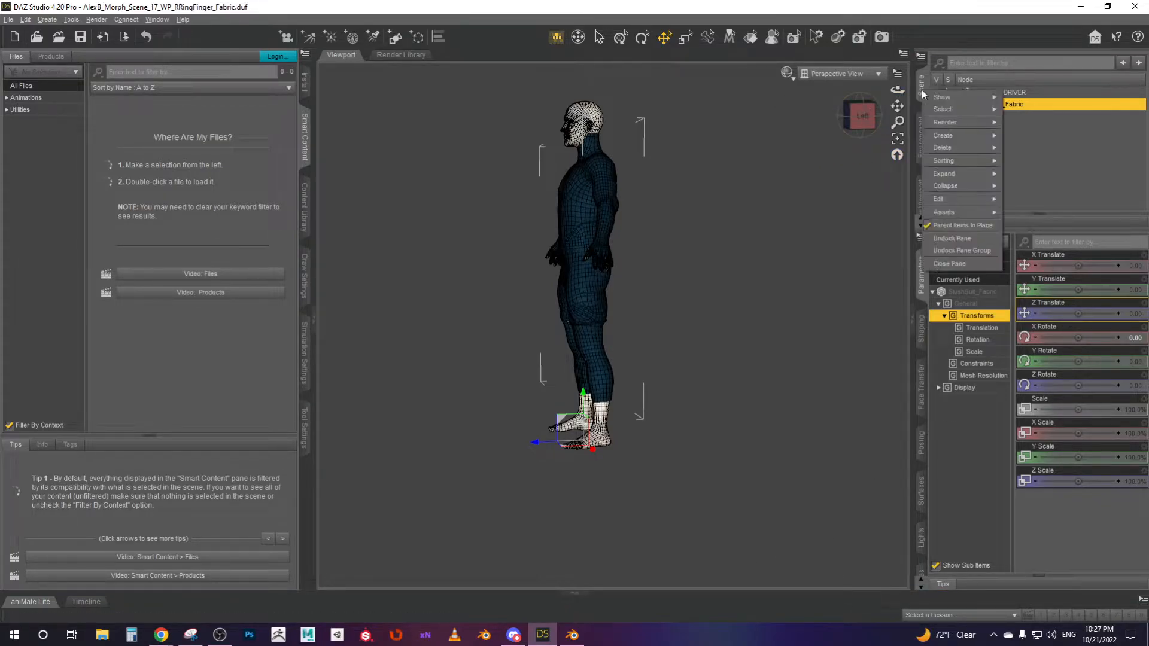
pyautogui.moveTo(952, 212)
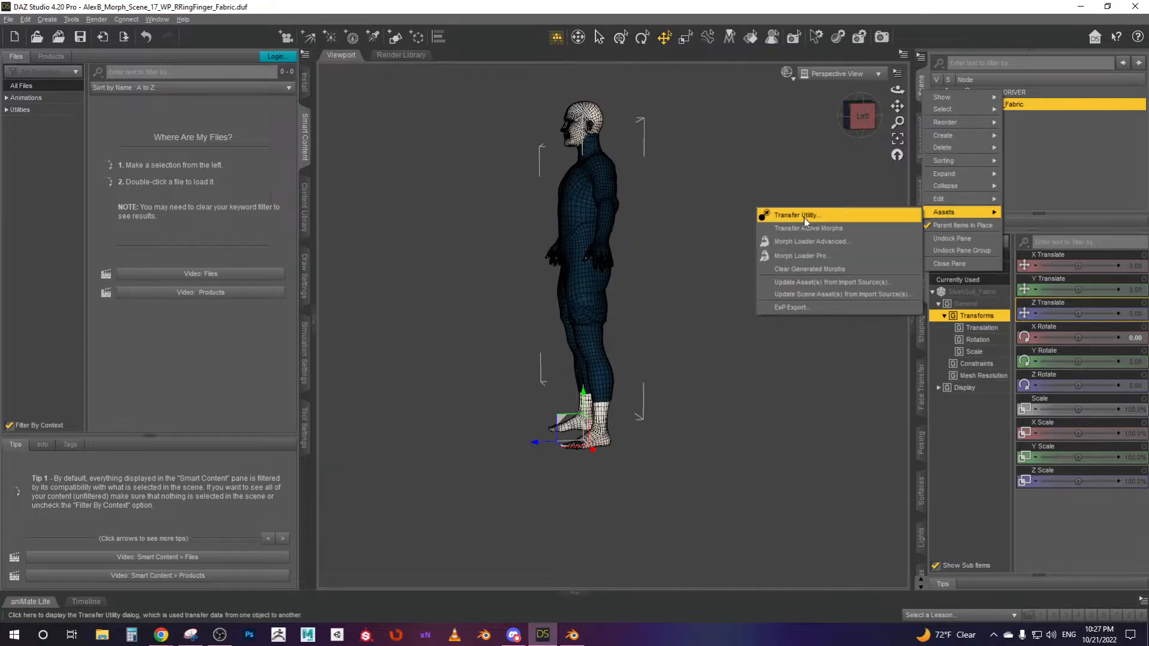
pyautogui.click(915, 217)
pyautogui.click(567, 241)
pyautogui.click(563, 265)
pyautogui.click(670, 240)
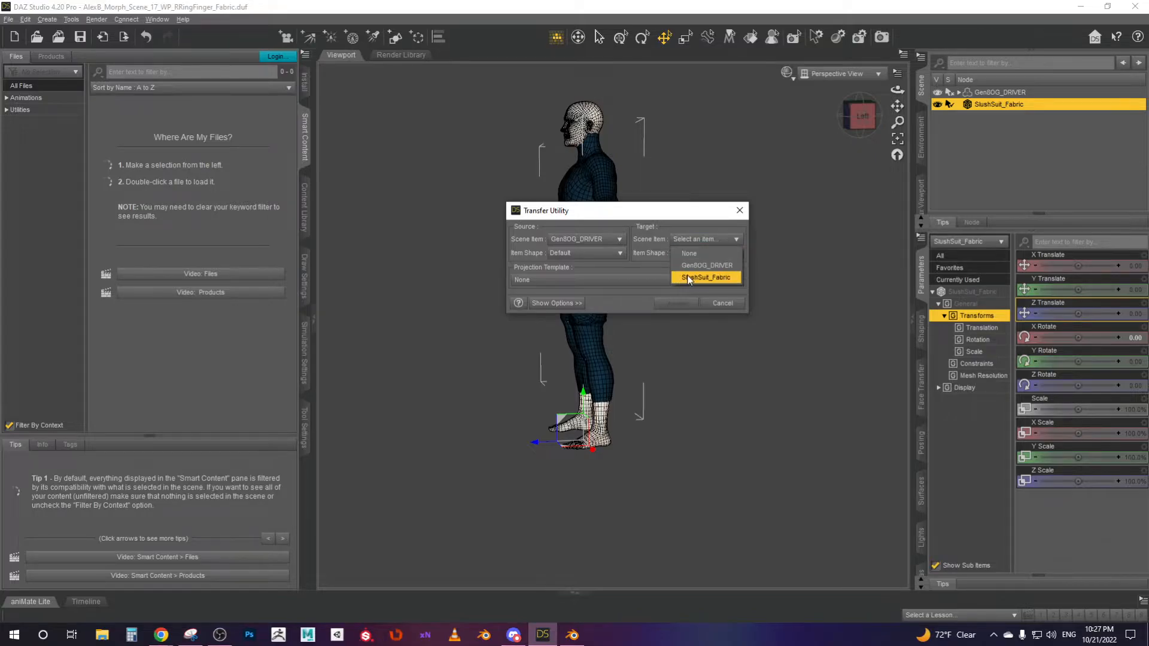
pyautogui.click(687, 276)
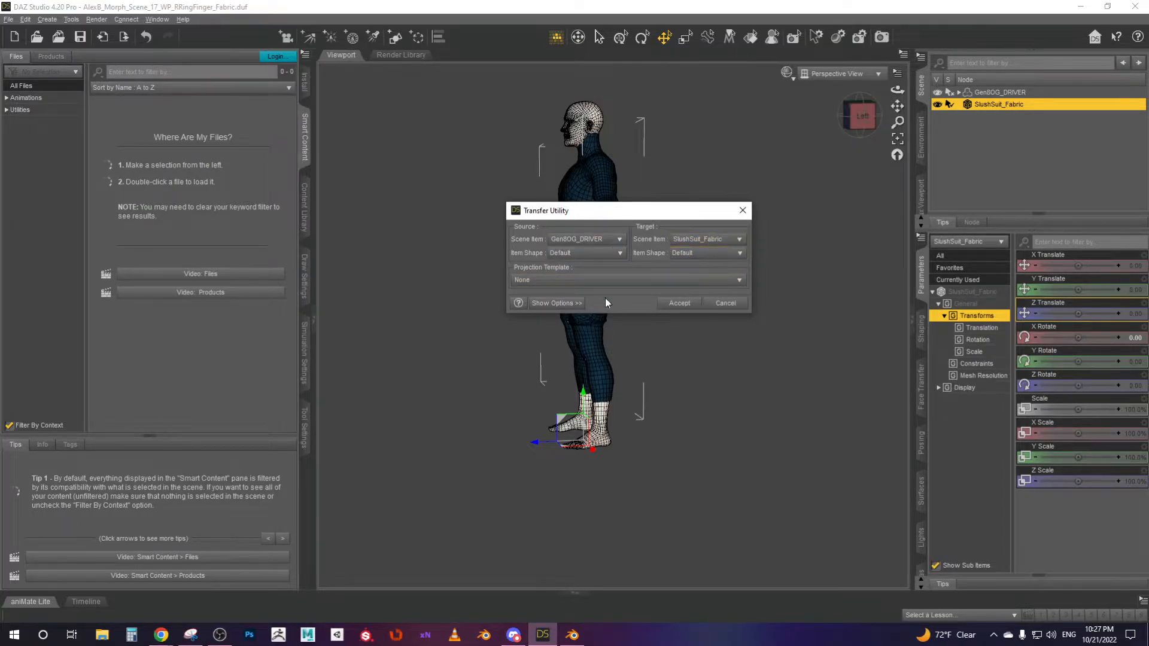
# Transfer the rig to SlushSuit_Fabric with the Full-Body projection template and Parent To Source Figure turned off.
pyautogui.click(534, 280)
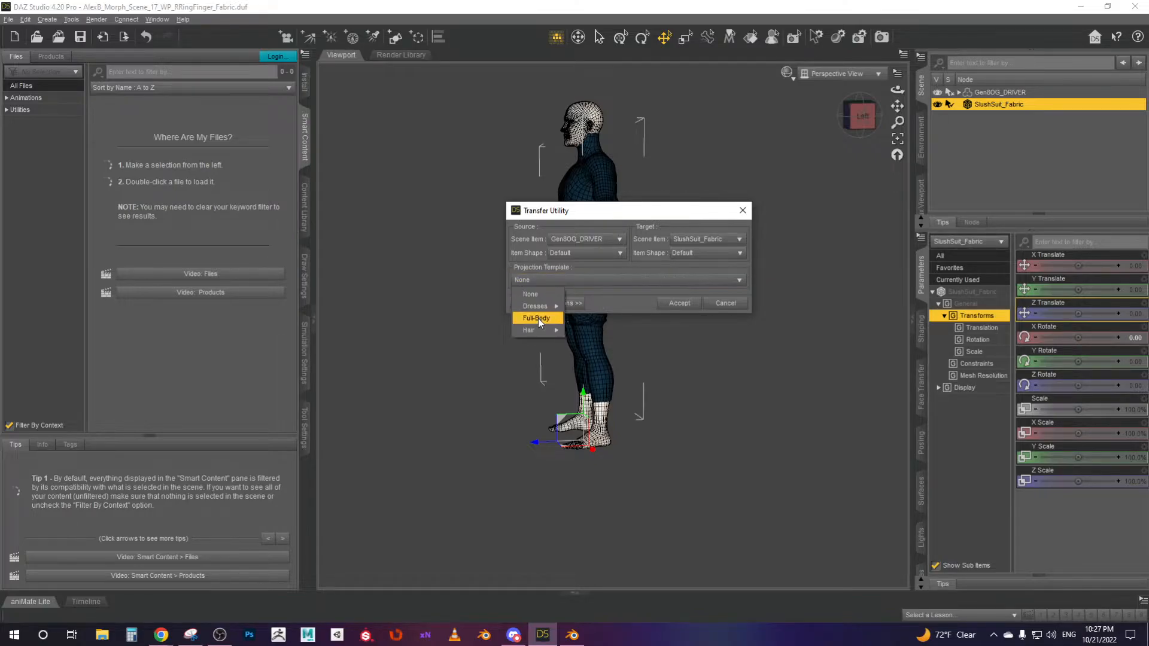
pyautogui.click(538, 318)
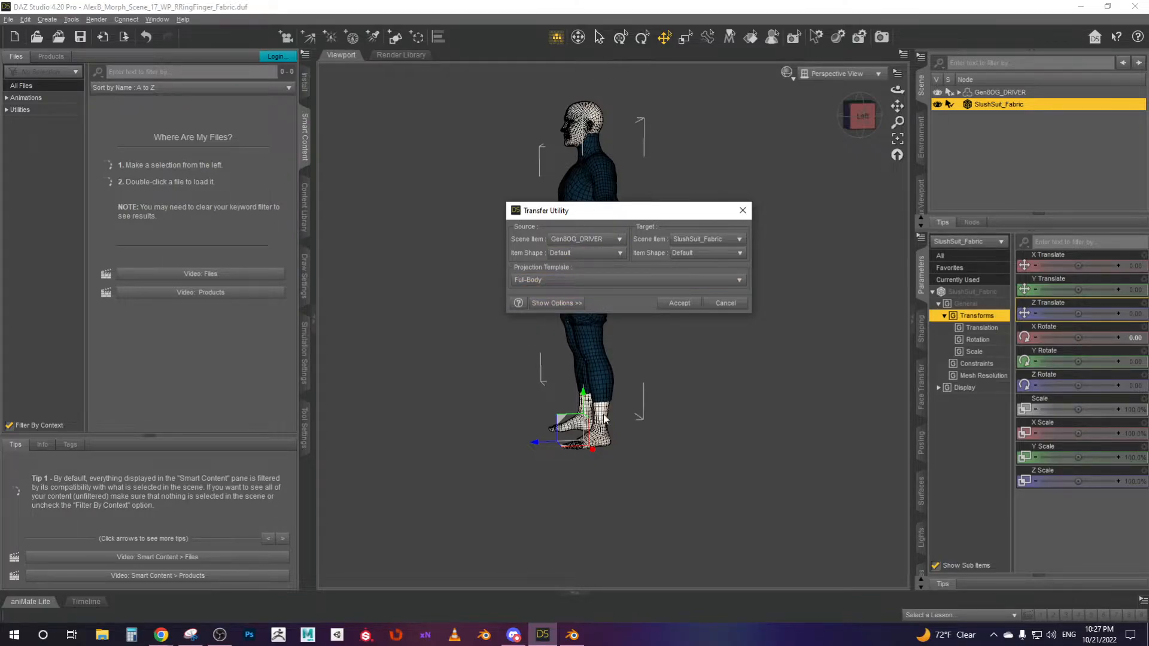
pyautogui.click(565, 304)
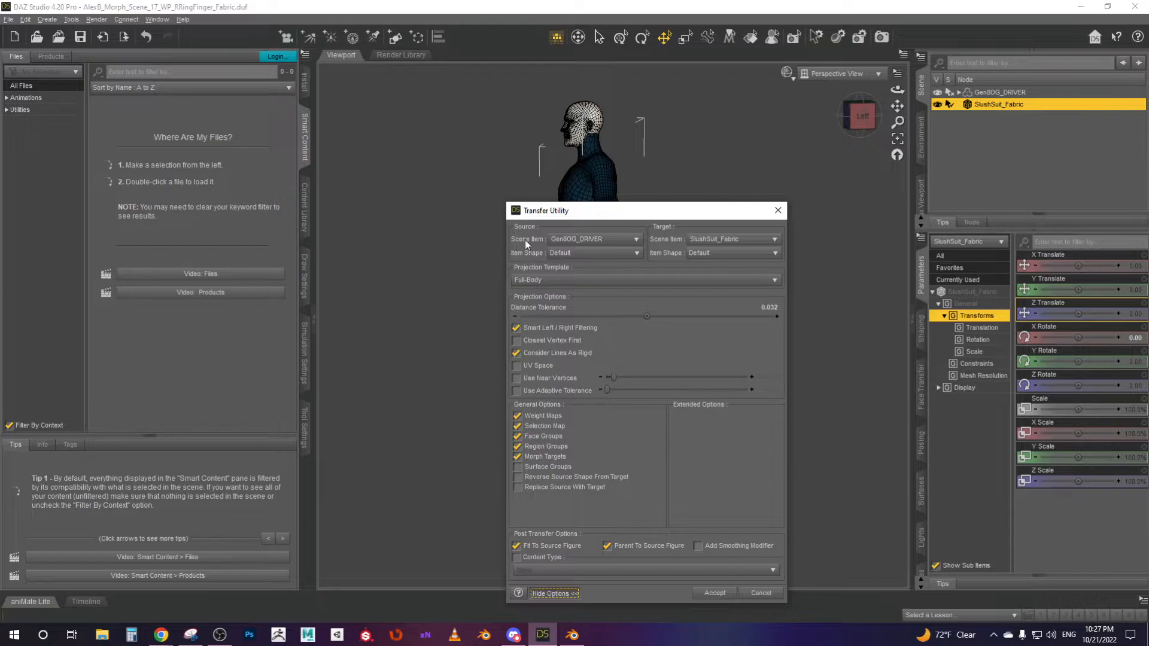
pyautogui.click(636, 548)
pyautogui.click(700, 597)
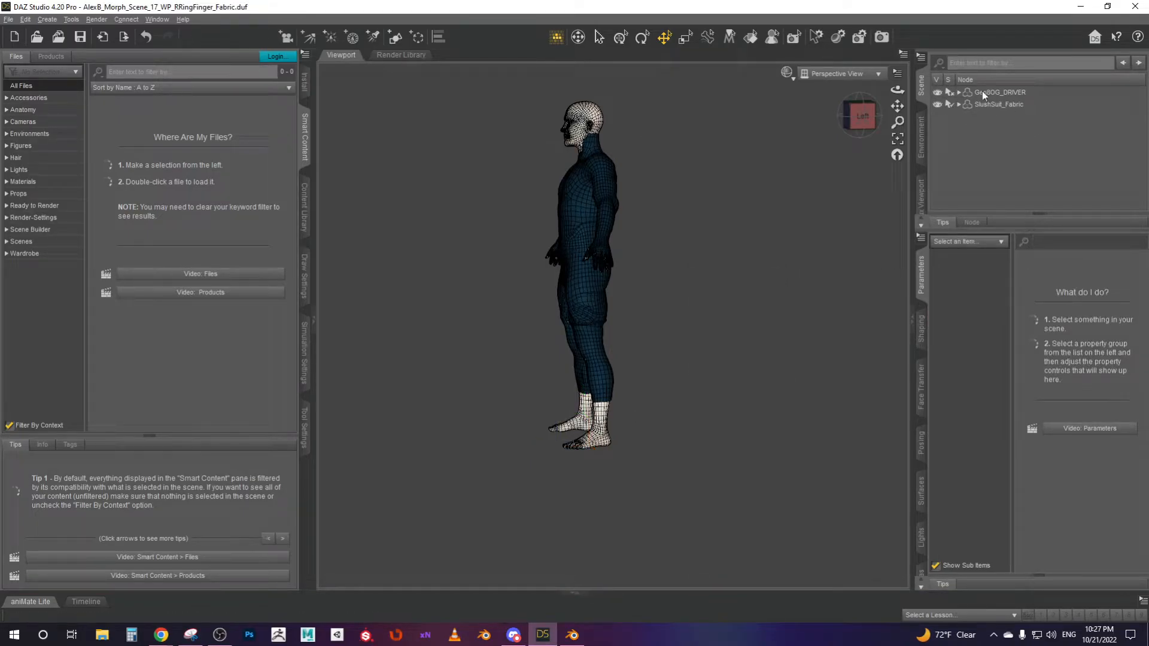
# Select Gen8OG_DRIVER and SlushSuit_Fabric in turn and check the rigged suit on the figure from several sides.
pyautogui.moveTo(897, 90)
pyautogui.mouseDown()
pyautogui.moveTo(874, 91)
pyautogui.moveTo(916, 90)
pyautogui.mouseUp()
pyautogui.click(1003, 93)
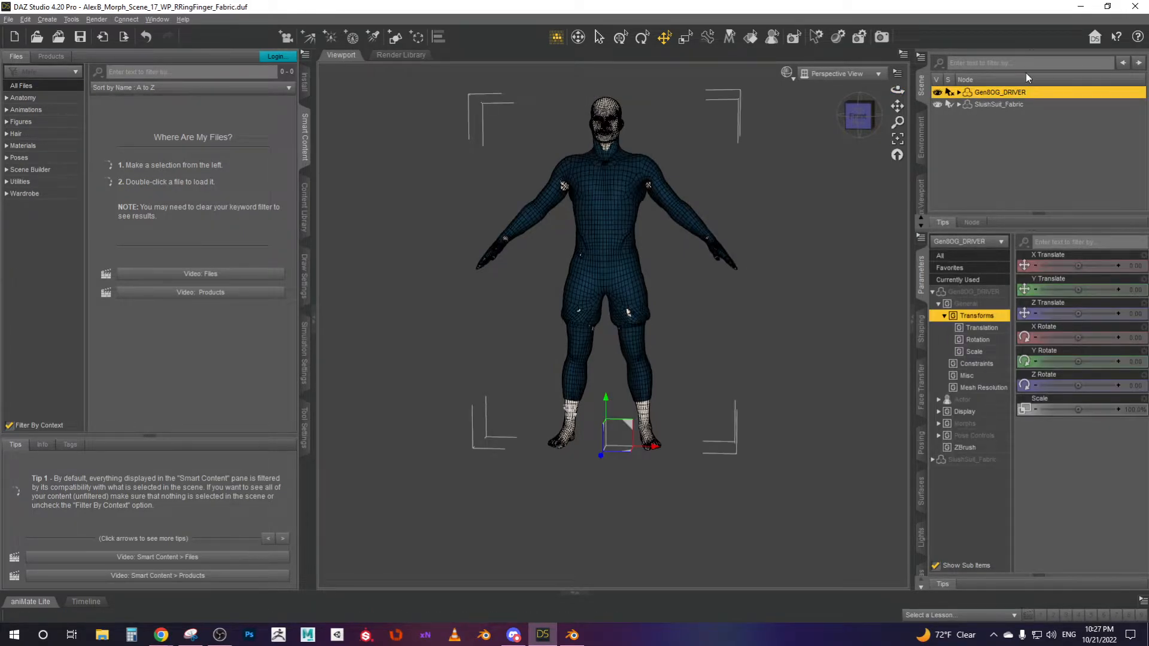
pyautogui.click(995, 105)
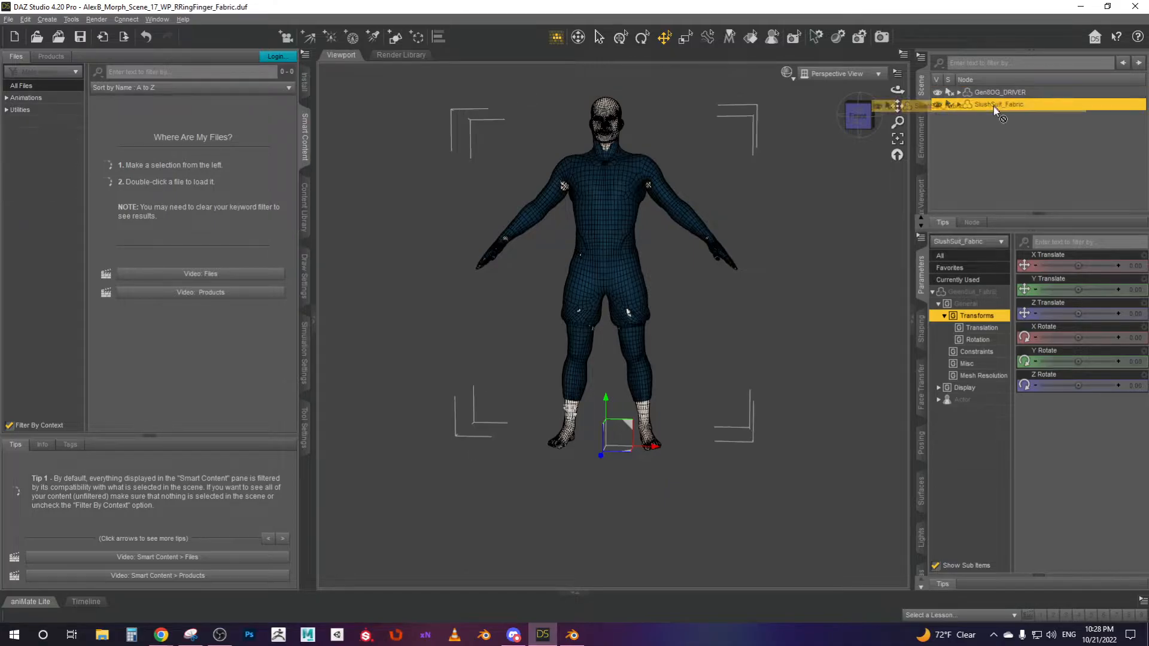
pyautogui.moveTo(898, 89); pyautogui.dragTo(865, 96)
pyautogui.click(1025, 90)
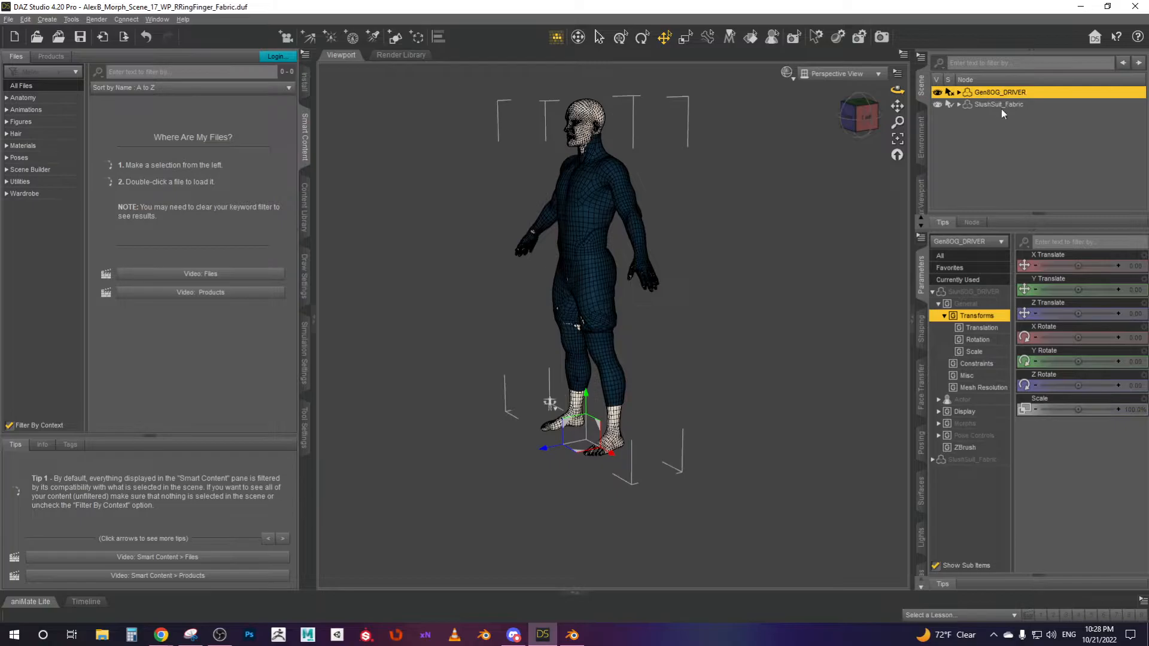
# Expand the Gen8OG_DRIVER skeleton from Hip through the abdomen and chest bones down to the Left Collar's children.
pyautogui.click(959, 92)
pyautogui.click(965, 104)
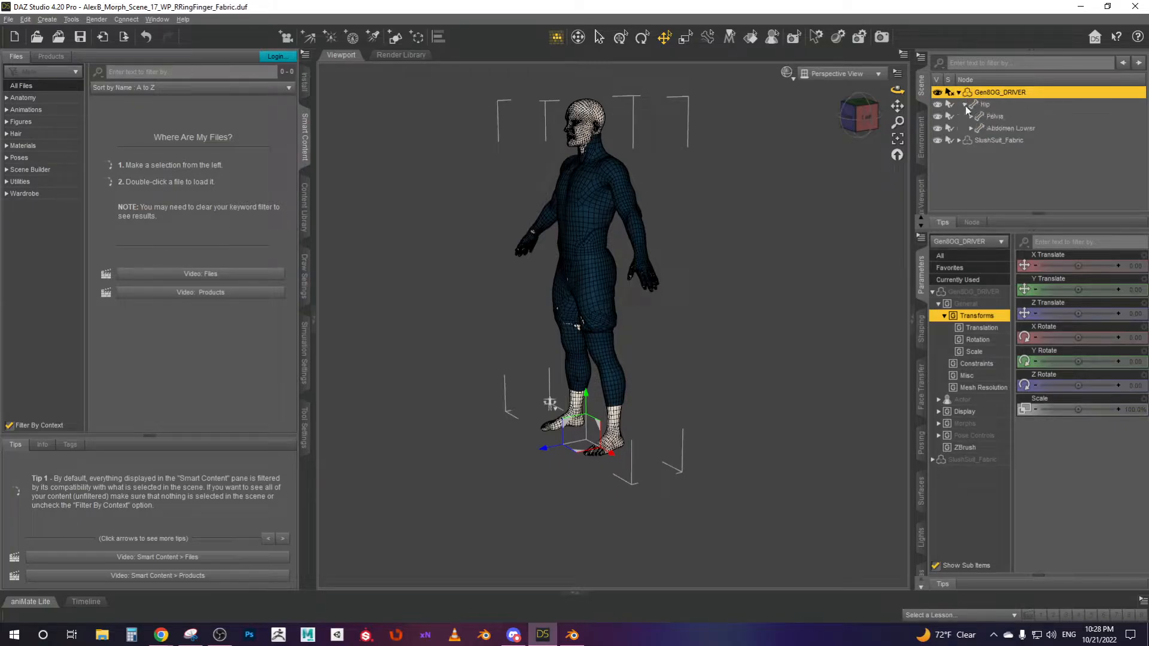
pyautogui.click(971, 128)
pyautogui.click(977, 140)
pyautogui.click(983, 152)
pyautogui.click(989, 164)
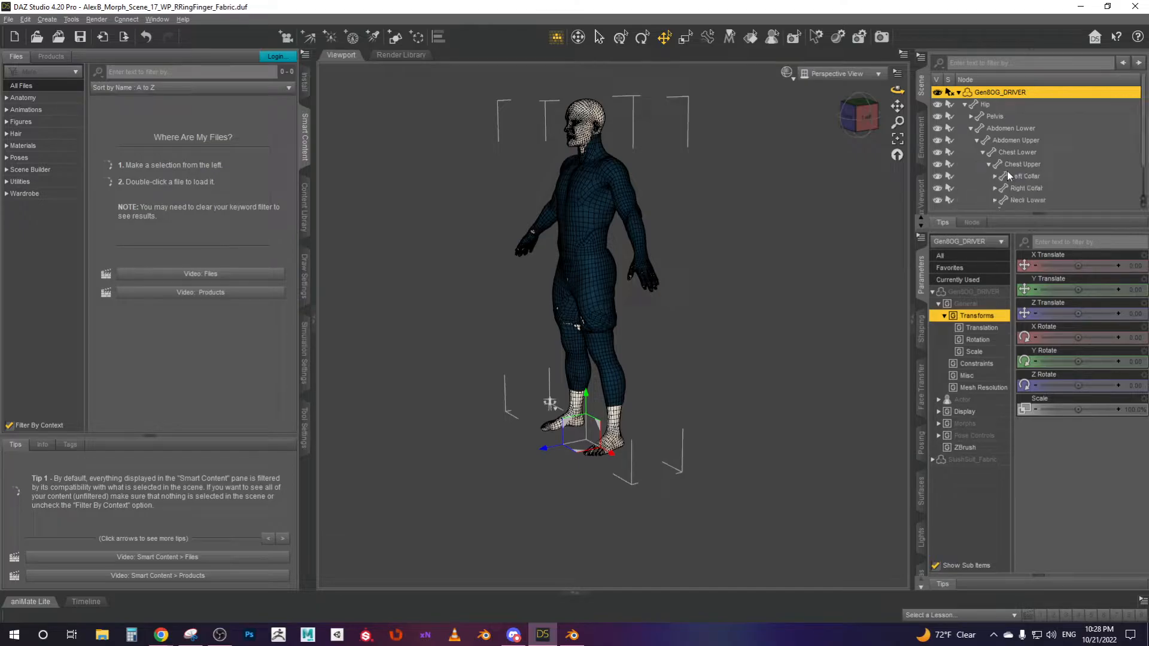
pyautogui.click(1013, 176)
pyautogui.click(995, 176)
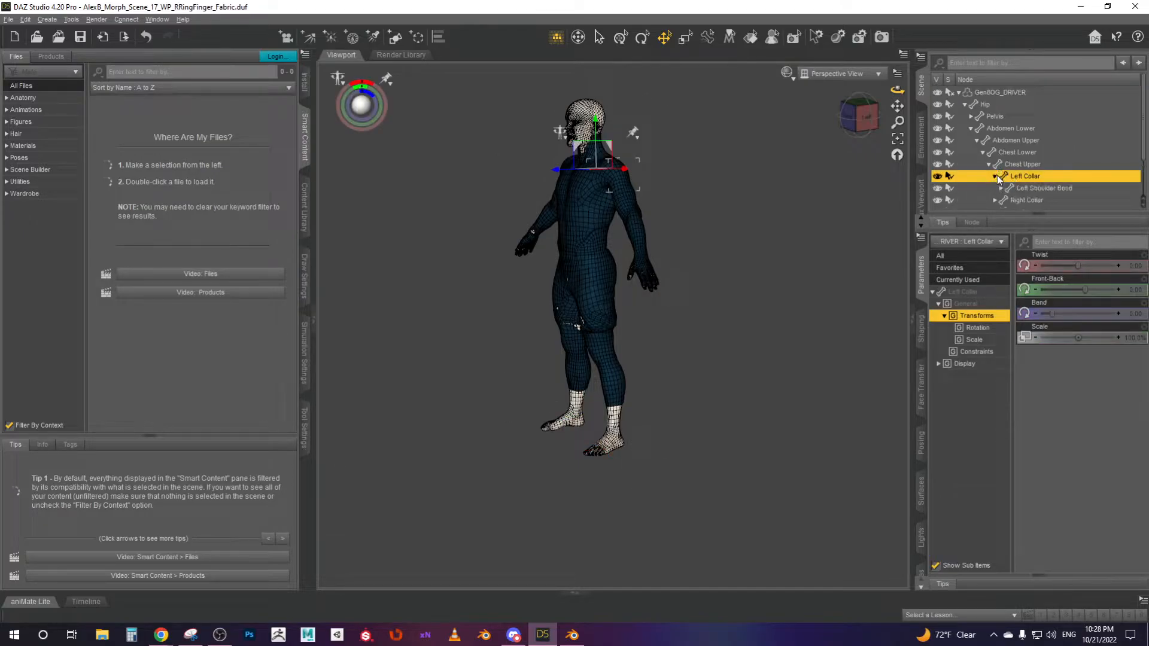
# Test the driver's Left Shoulder Bend bone with Bend at 90 and zero the pose again.
pyautogui.click(1043, 188)
pyautogui.moveTo(1063, 290); pyautogui.dragTo(1126, 280)
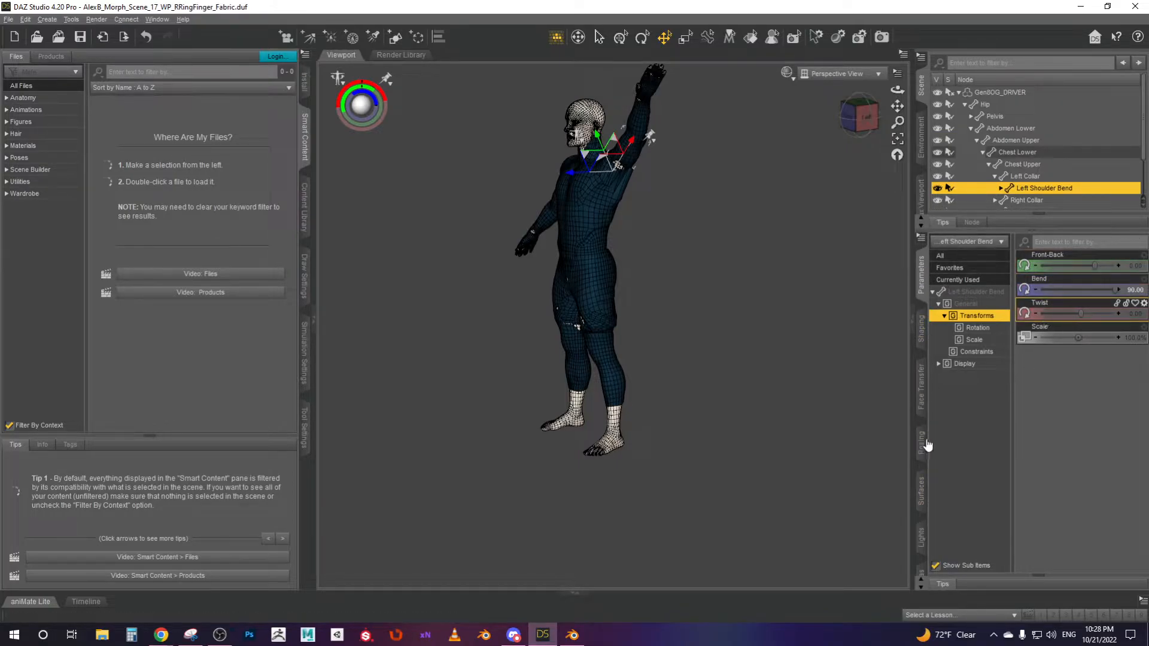
pyautogui.rightClick(922, 446)
pyautogui.moveTo(956, 515)
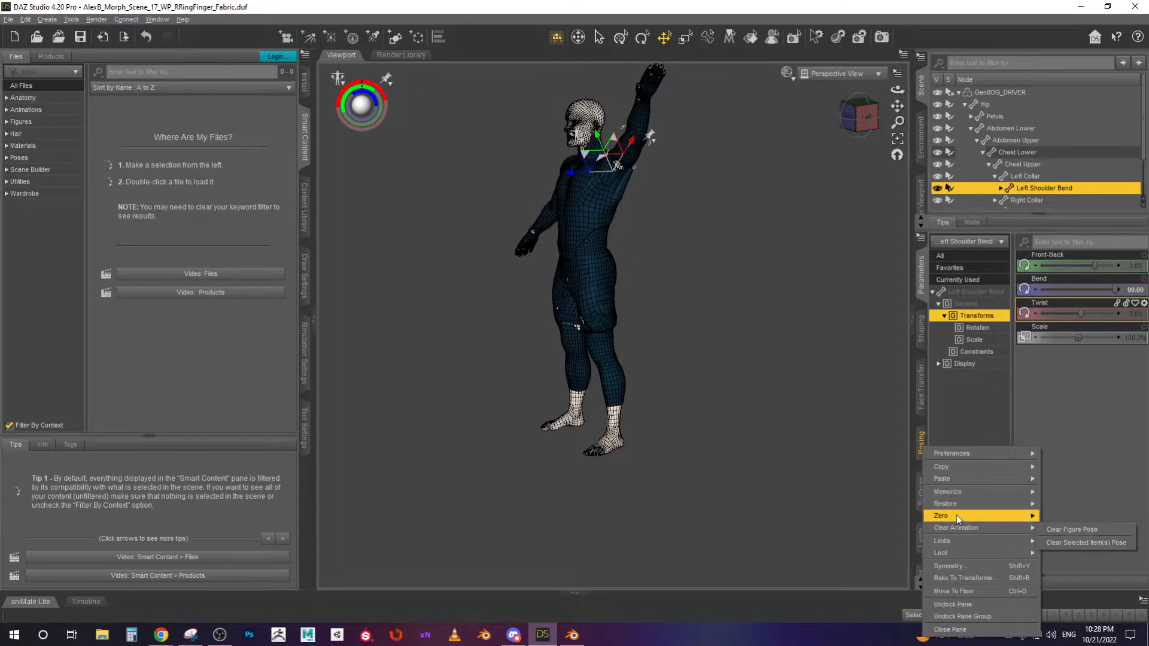
pyautogui.click(1050, 515)
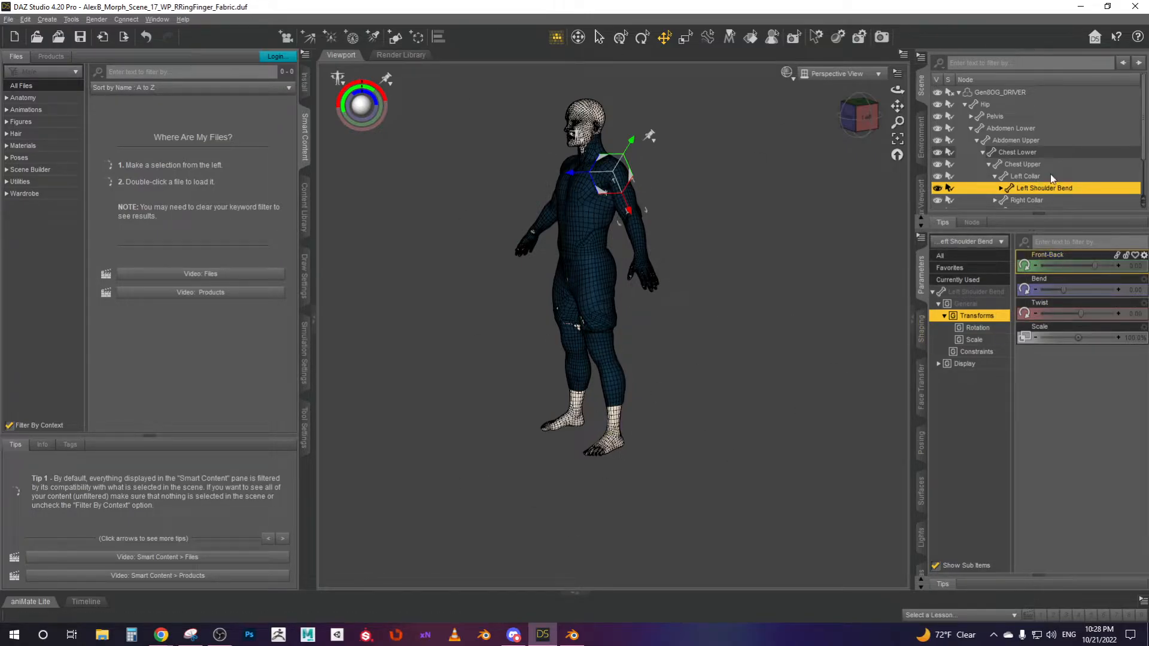
# Look through the posing controls available for SlushSuit_Fabric, including its General and Transforms groups.
pyautogui.scroll(-3, 973, 163)
pyautogui.click(999, 203)
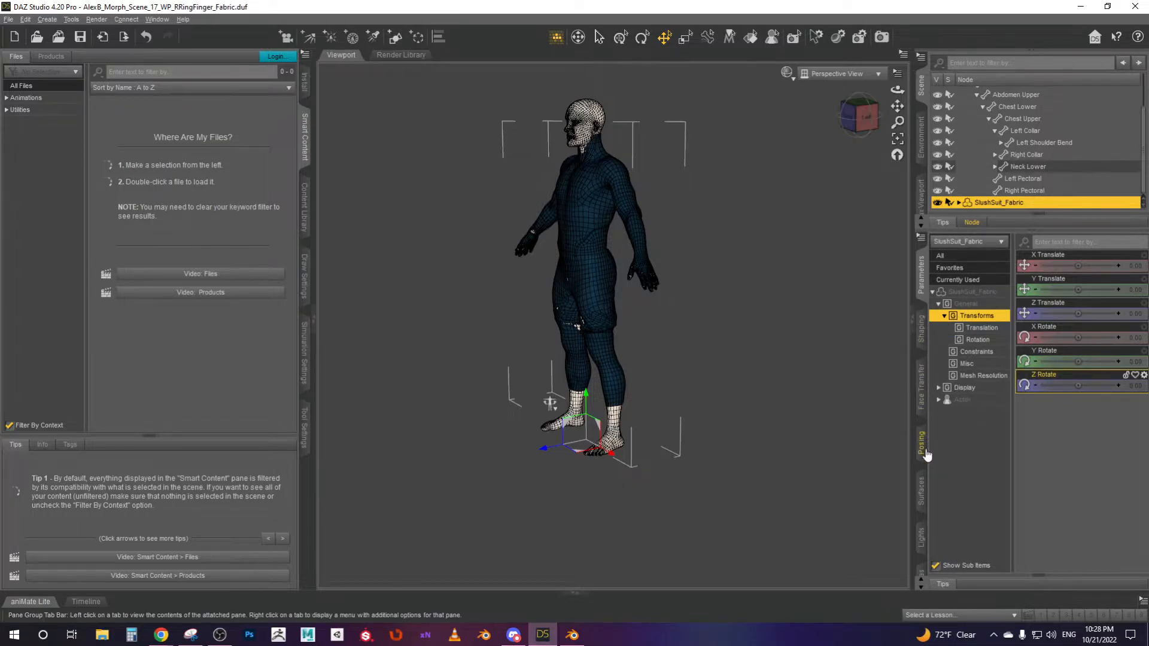
pyautogui.click(920, 446)
pyautogui.click(934, 304)
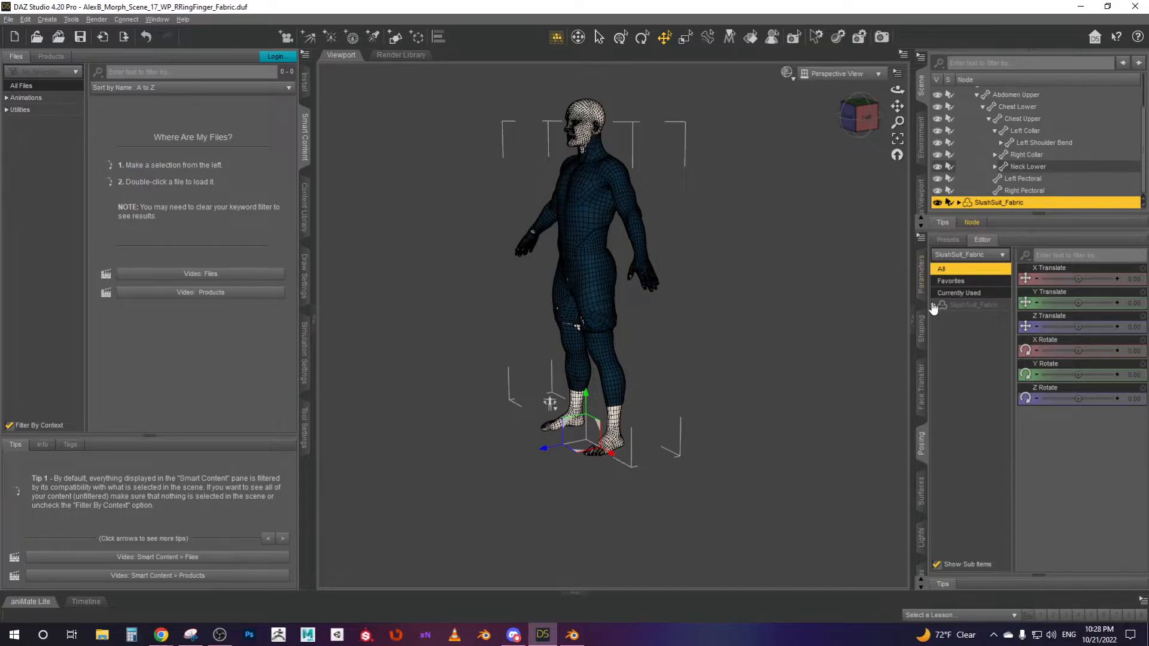
pyautogui.click(940, 318)
pyautogui.click(946, 329)
pyautogui.click(975, 316)
pyautogui.click(979, 329)
pyautogui.click(976, 316)
pyautogui.click(968, 306)
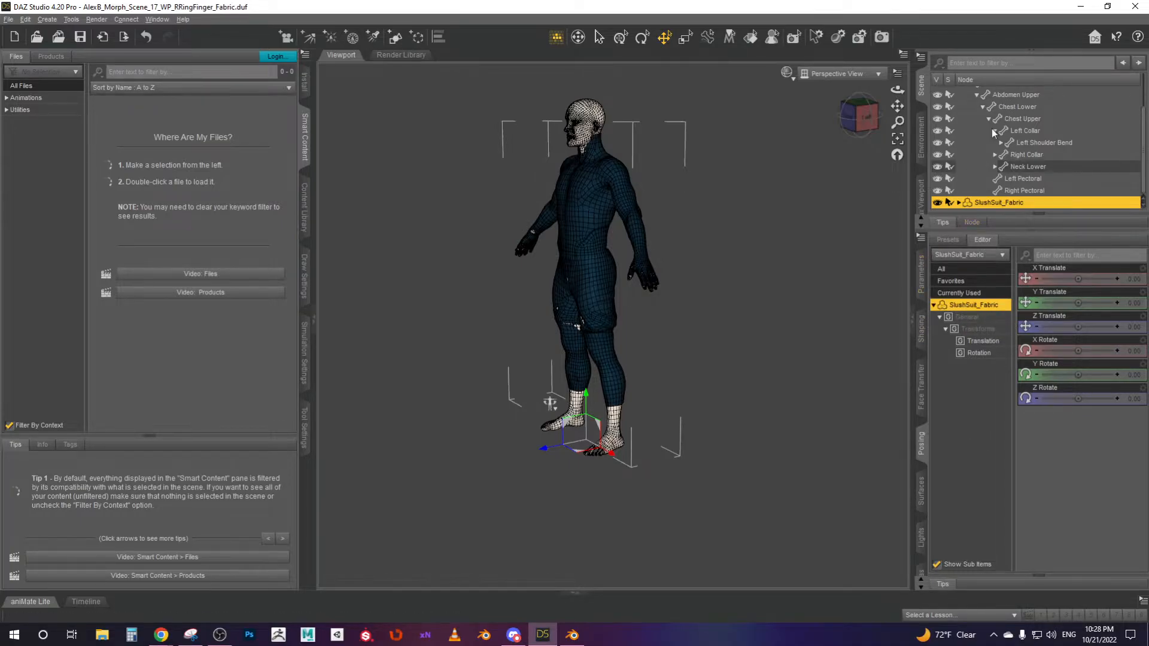
# Examine which pose controls Gen8OG_DRIVER offers compared with the suit.
pyautogui.scroll(2, 996, 119)
pyautogui.click(1004, 94)
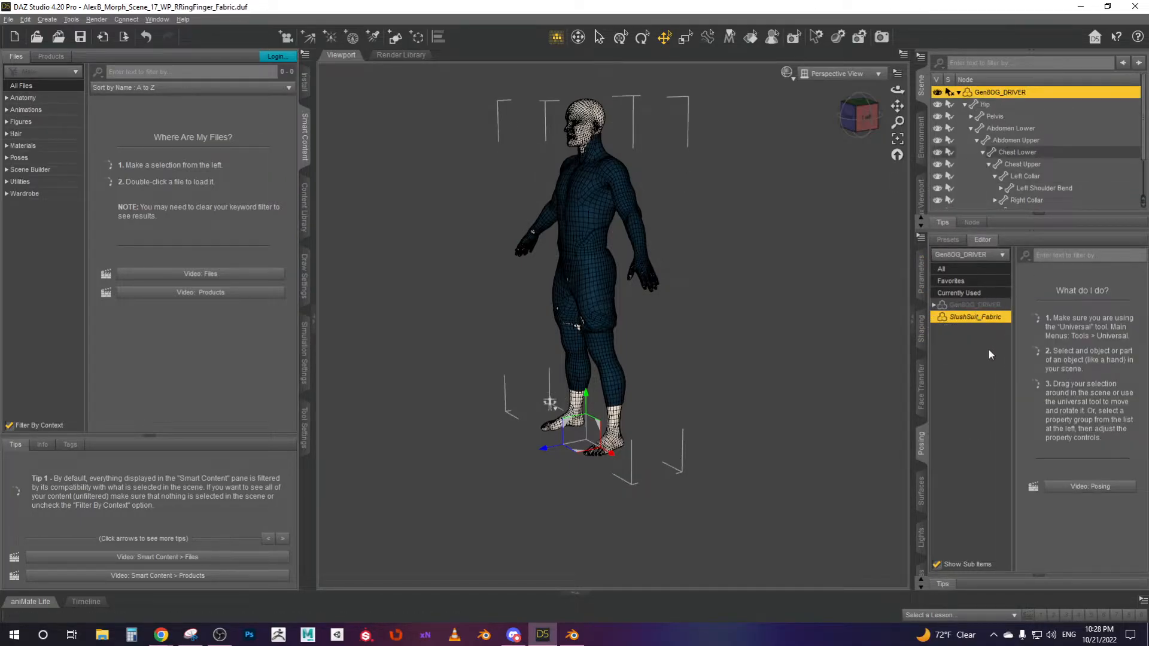
pyautogui.click(934, 305)
pyautogui.click(934, 305)
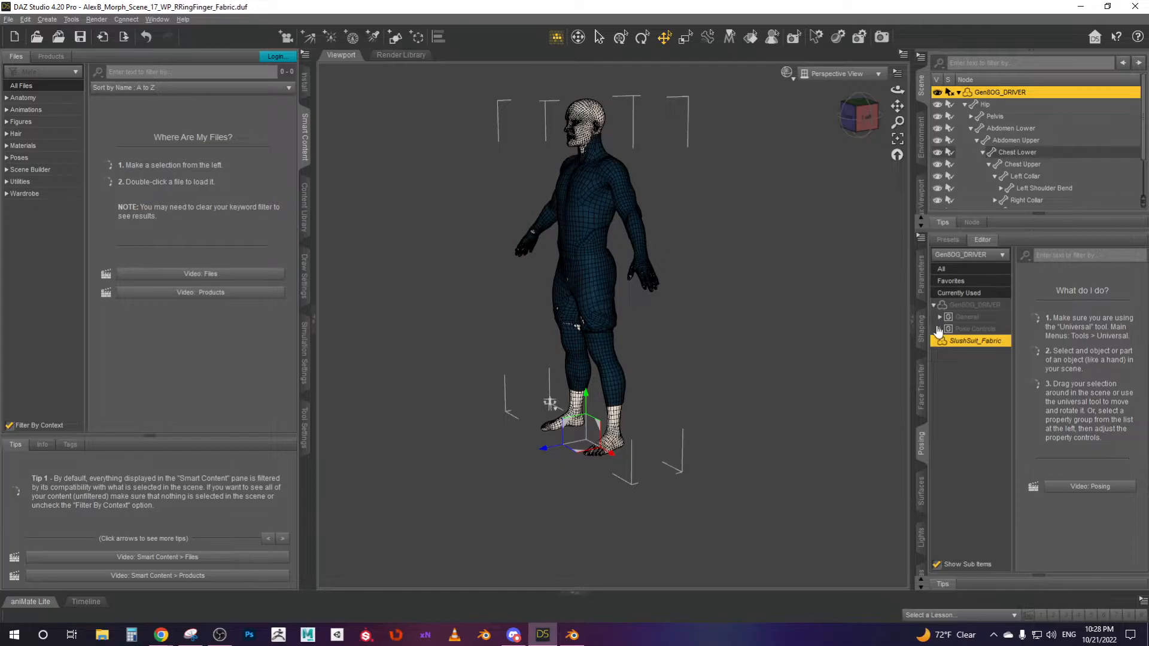
pyautogui.click(934, 305)
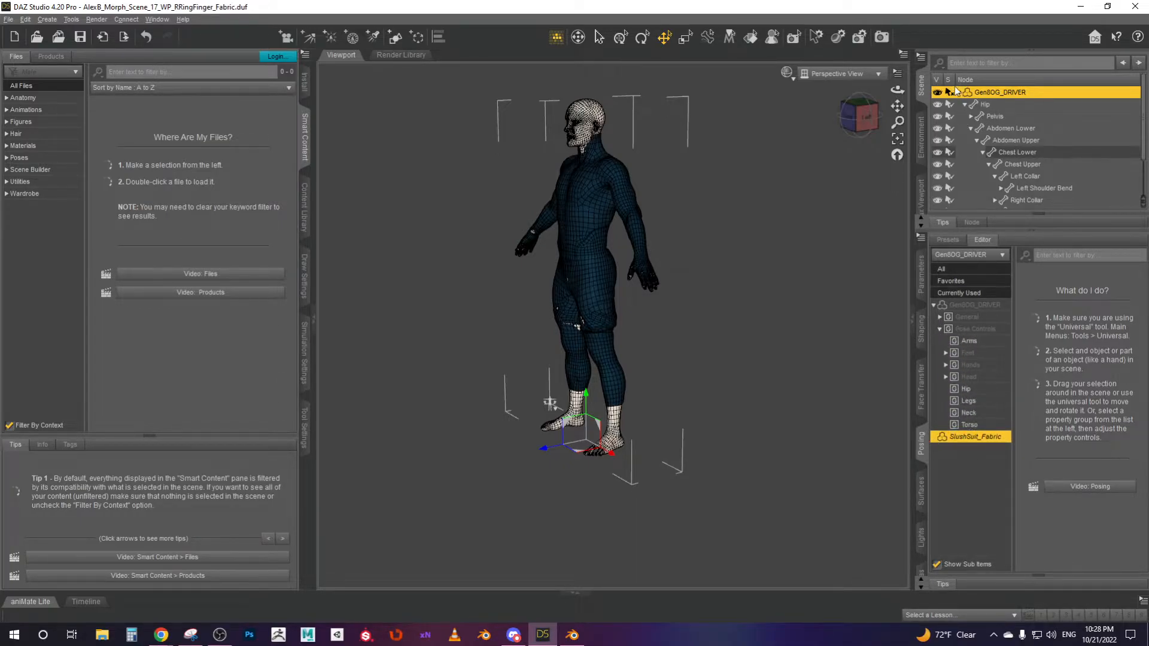
pyautogui.click(935, 307)
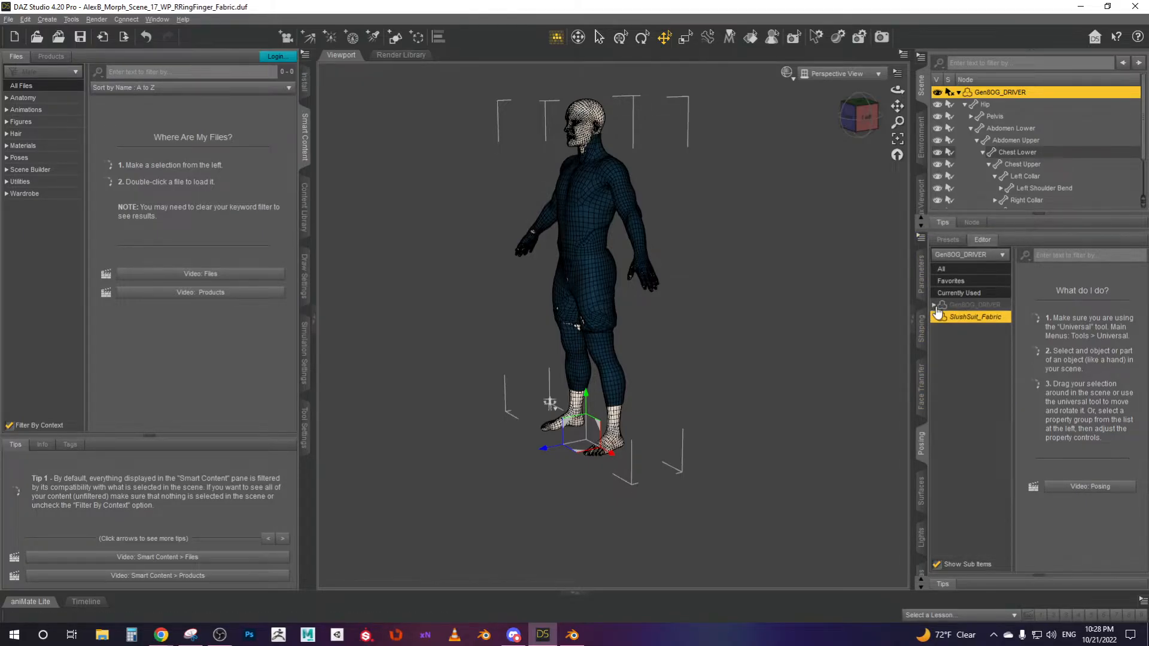
pyautogui.click(933, 305)
# Raise the figure's left arm by setting Bend to 90 on Gen8OG_DRIVER's Left Shoulder Bend bone.
pyautogui.click(1019, 176)
pyautogui.scroll(-1, 1027, 168)
pyautogui.click(1008, 157)
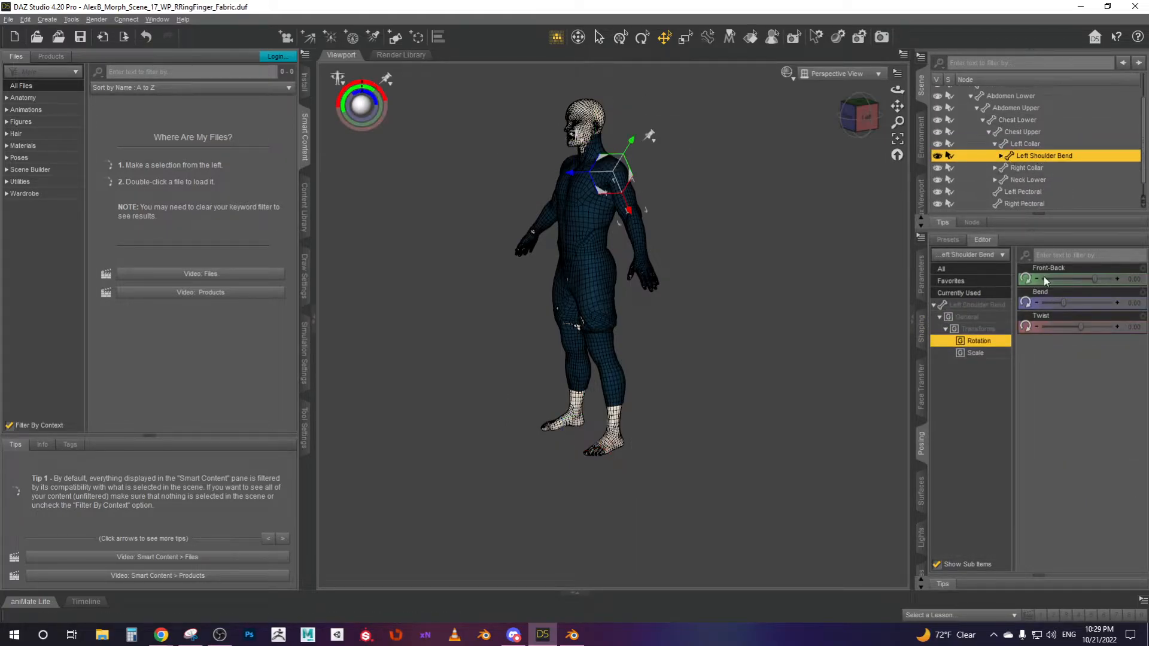
pyautogui.moveTo(1063, 303); pyautogui.dragTo(1117, 303)
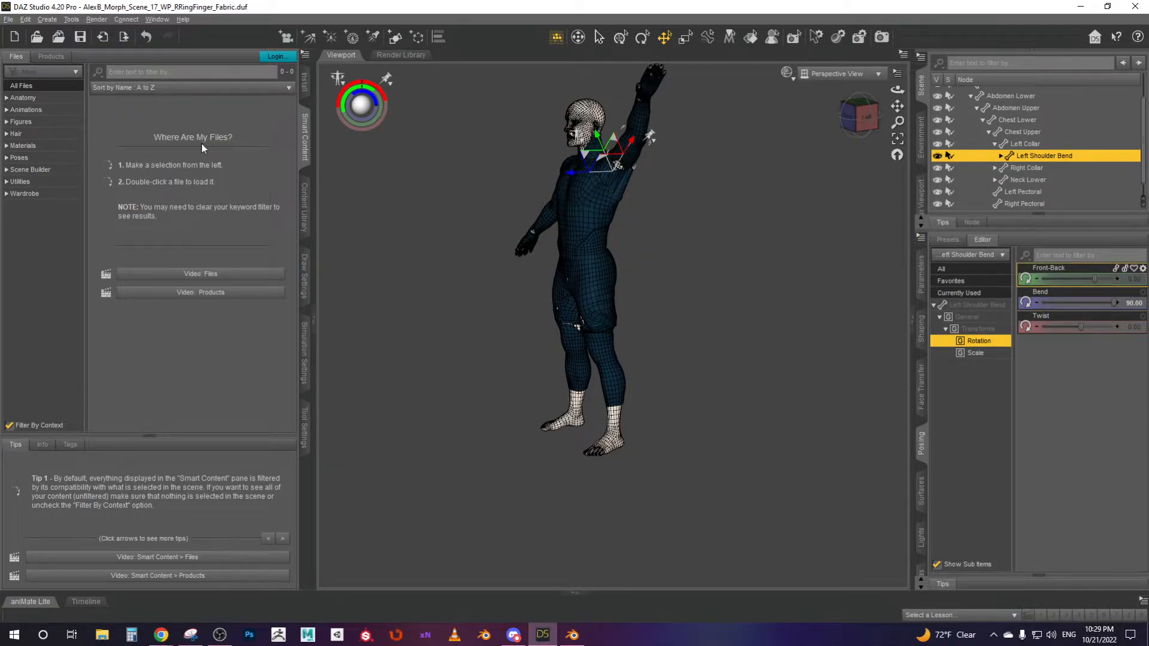
# Expand the SlushSuit_Fabric skeleton through the abdomen, chest and Left Collar, and select its own Left Shoulder Bend bone.
pyautogui.scroll(-1, 973, 117)
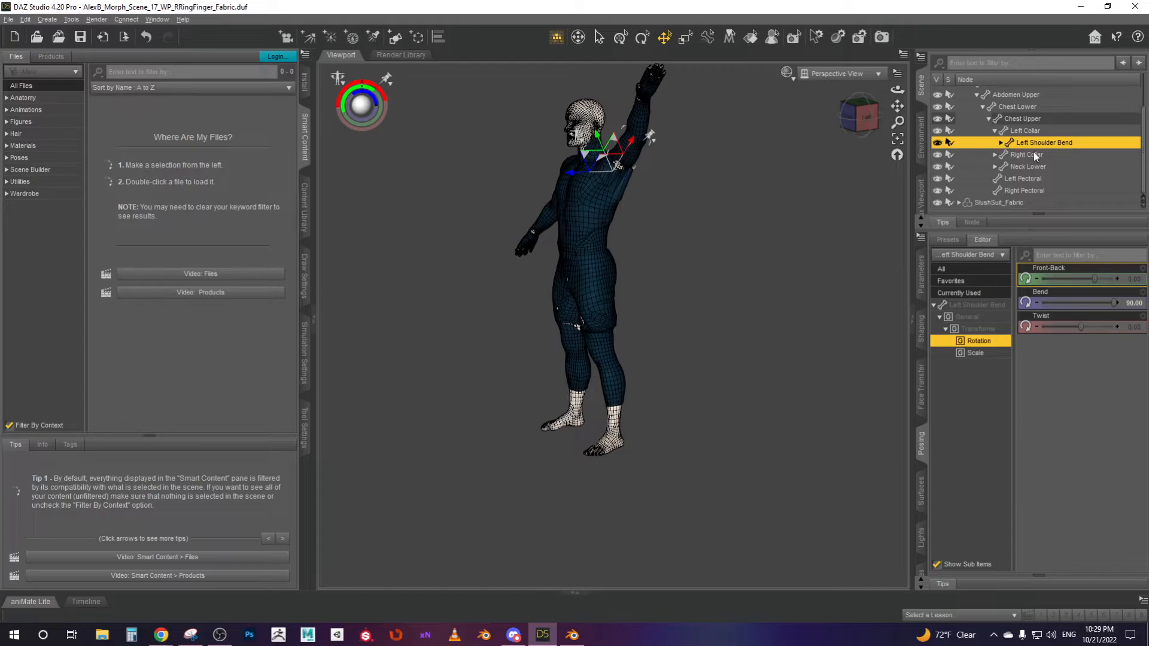
pyautogui.scroll(-1, 960, 203)
pyautogui.click(961, 190)
pyautogui.scroll(-2, 973, 203)
pyautogui.click(970, 204)
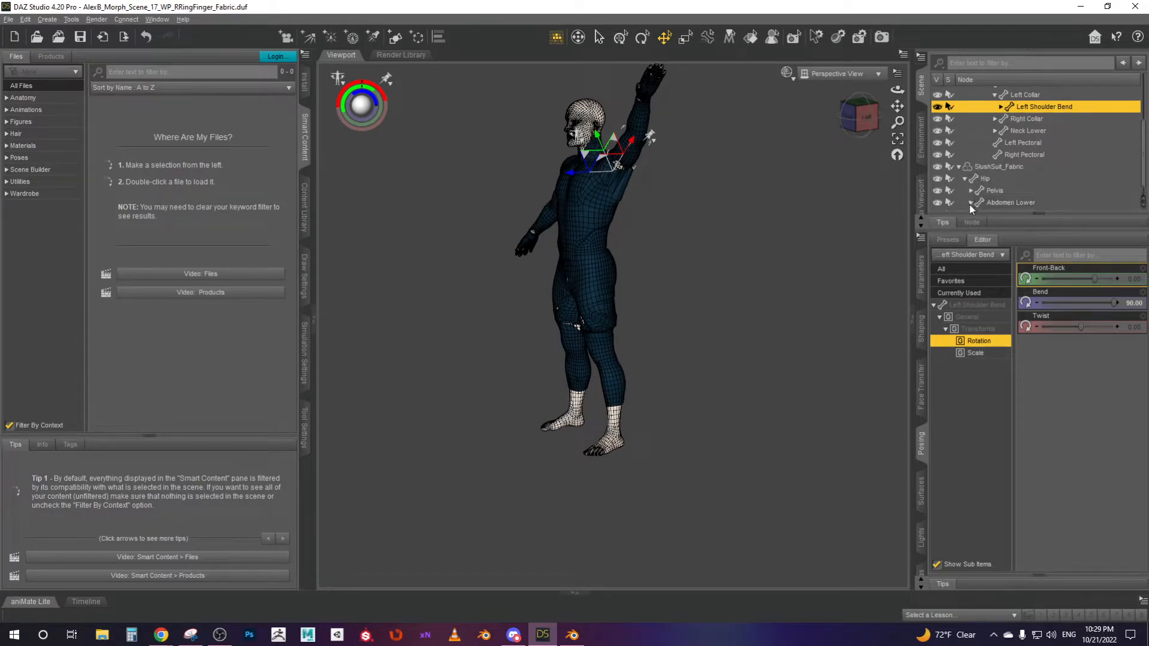
pyautogui.scroll(-1, 970, 204)
pyautogui.click(977, 203)
pyautogui.scroll(-1, 976, 207)
pyautogui.click(982, 202)
pyautogui.scroll(-3, 984, 192)
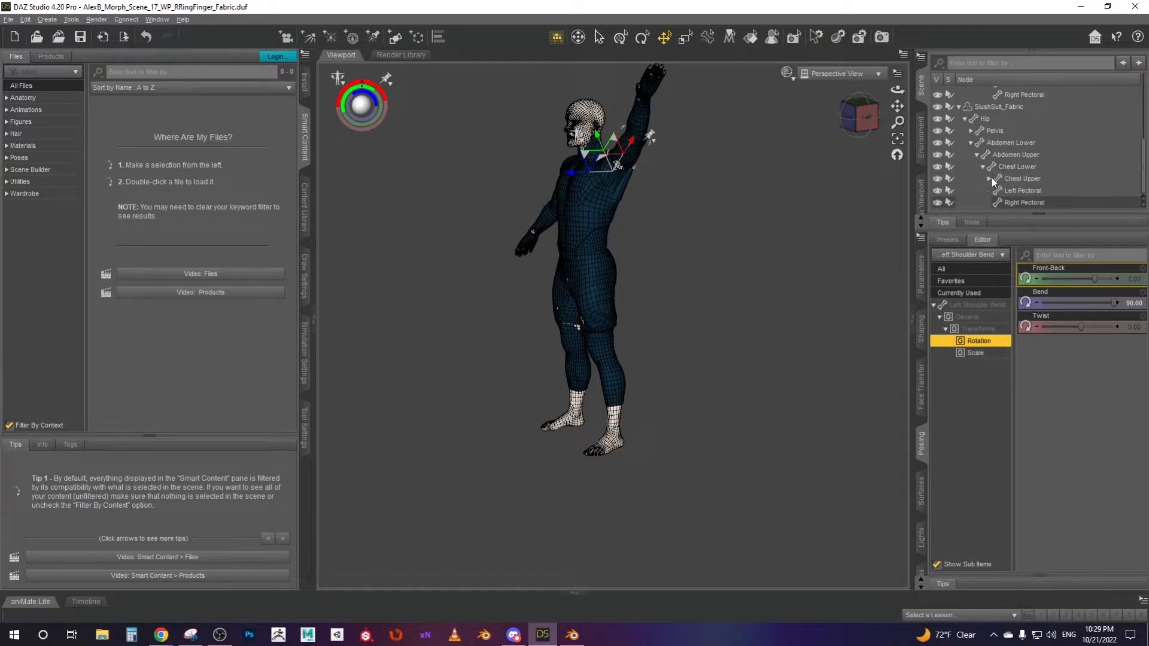
pyautogui.click(992, 179)
pyautogui.click(989, 179)
pyautogui.scroll(-1, 996, 193)
pyautogui.scroll(-2, 997, 197)
pyautogui.click(995, 155)
pyautogui.click(1001, 167)
pyautogui.scroll(8, 1014, 175)
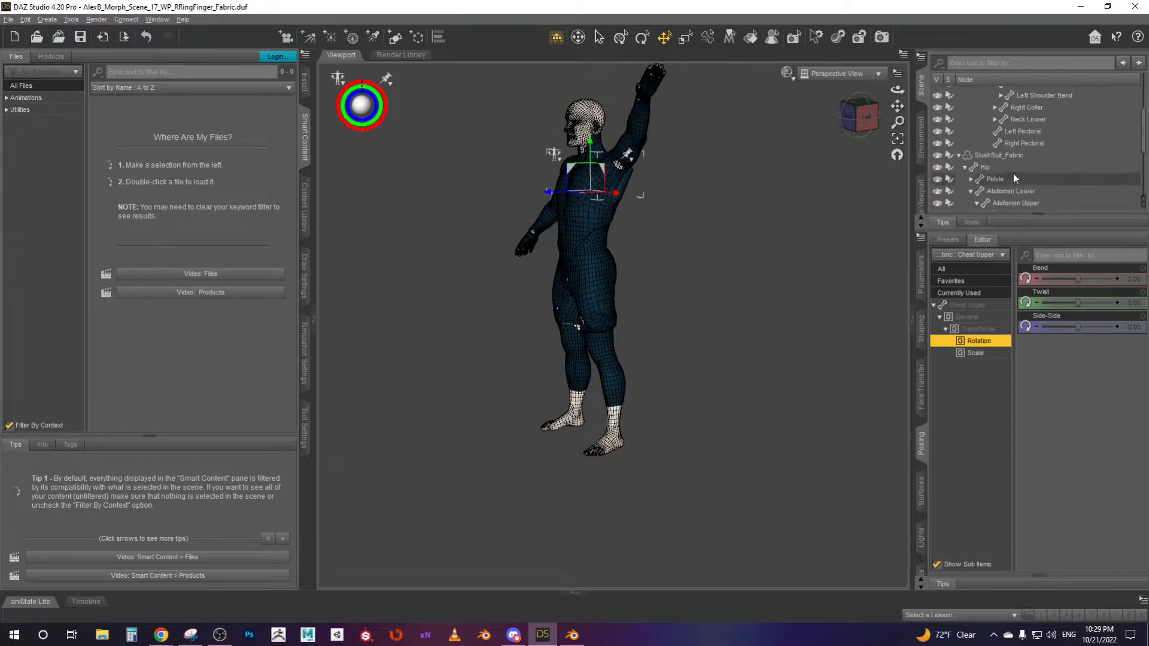
pyautogui.scroll(-8, 1032, 155)
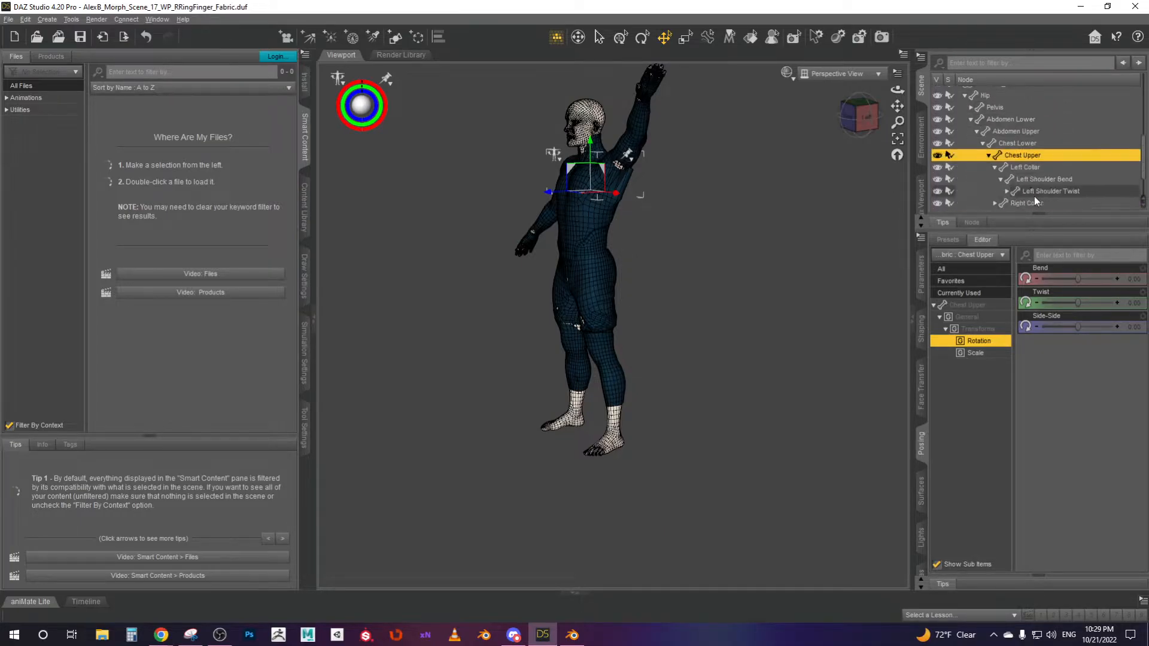
pyautogui.click(1054, 170)
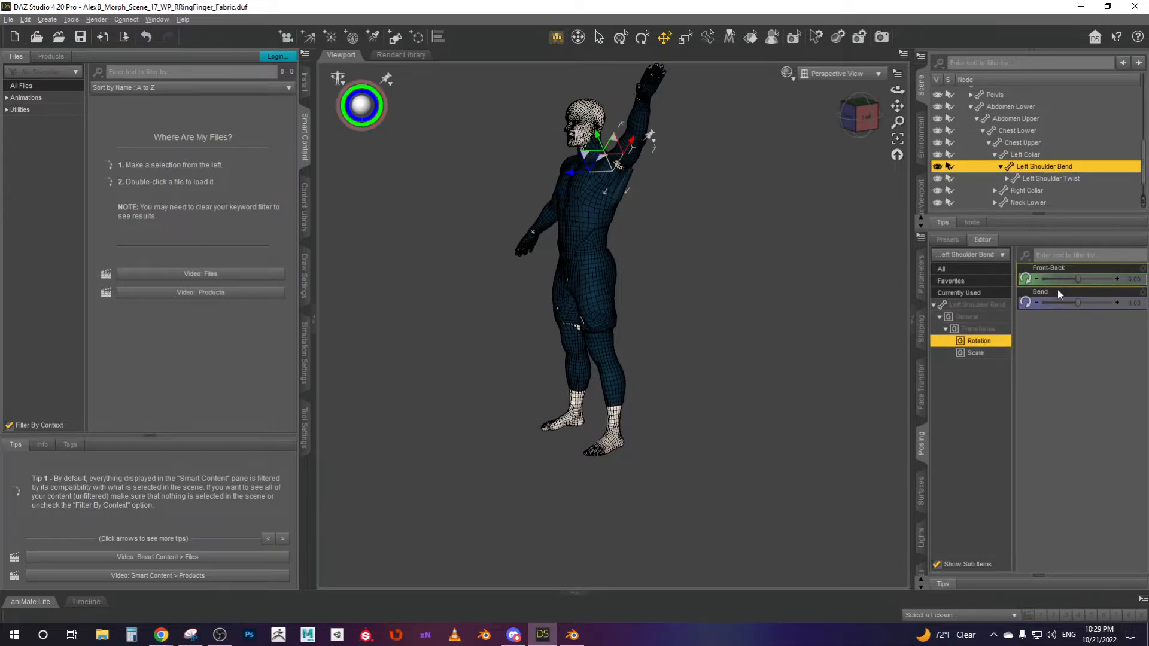
# Try rotating the suit's Left Shoulder Bend Front-Back to about 69 and undo it.
pyautogui.moveTo(1080, 274); pyautogui.dragTo(1092, 276)
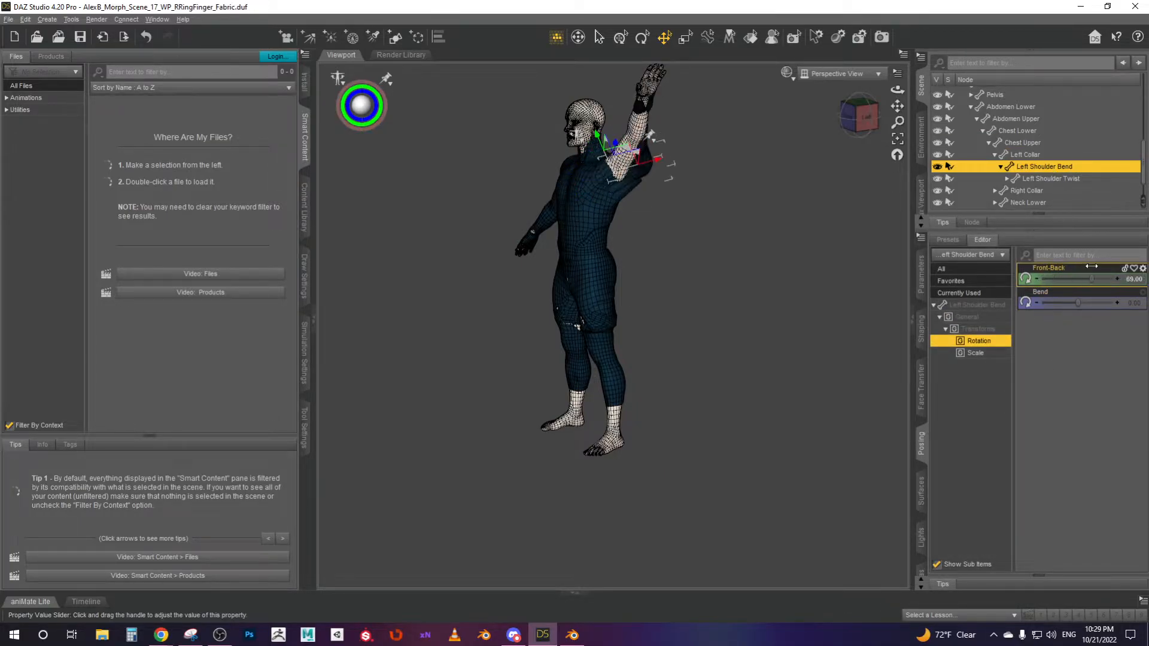
pyautogui.hotkey('ctrl', 'z')
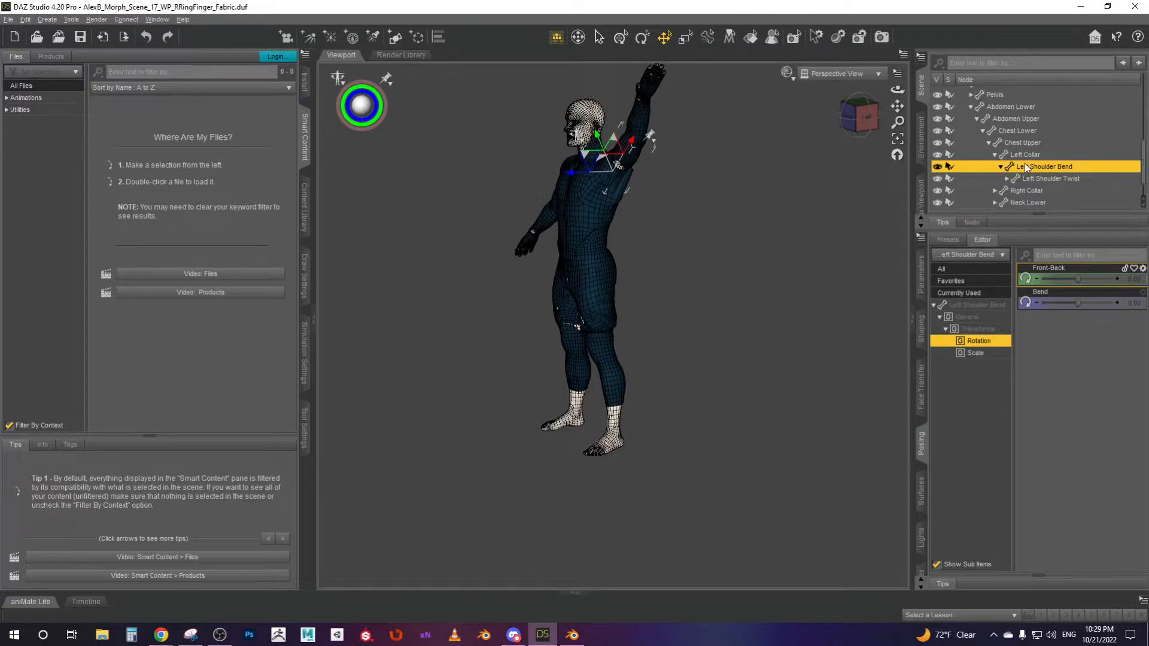
# Activate the Node Weight Map Brush and display the General Weights map of the suit's Left Shoulder Bend for inspection from the front.
pyautogui.click(1001, 165)
pyautogui.click(75, 21)
pyautogui.click(102, 195)
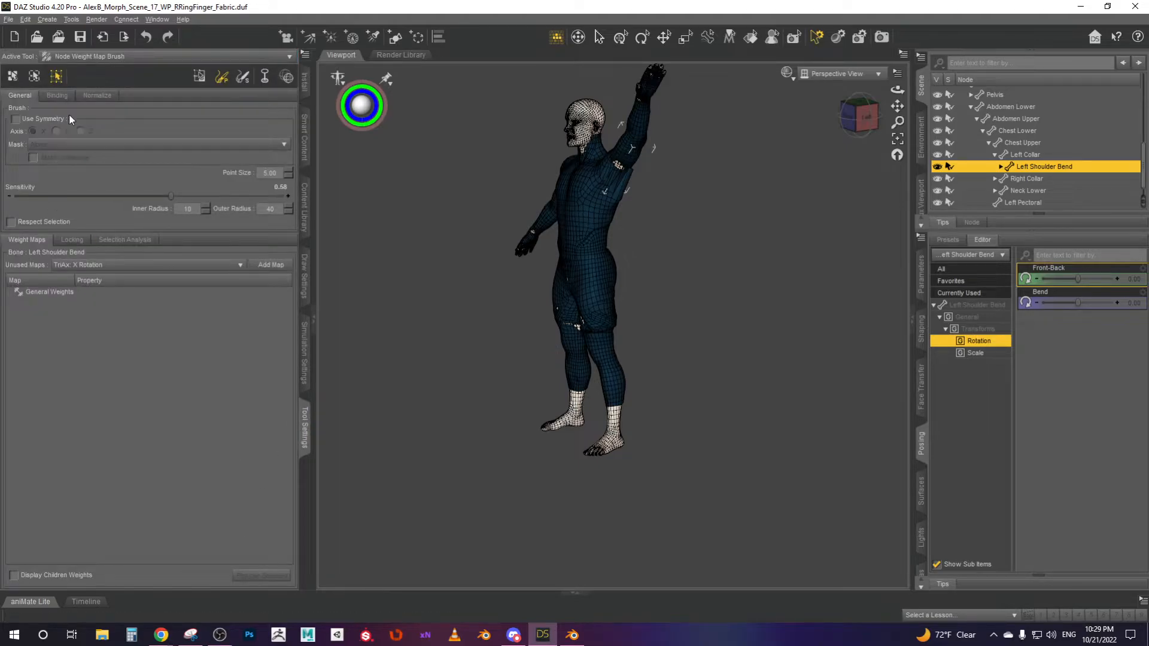
pyautogui.click(101, 57)
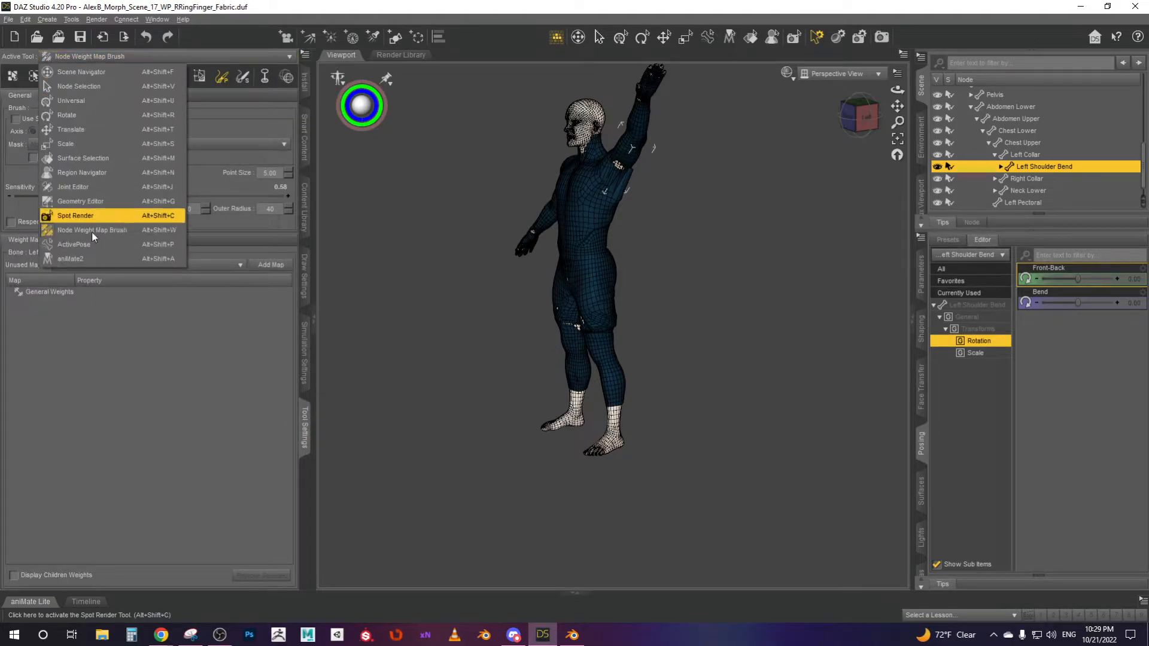
pyautogui.click(118, 419)
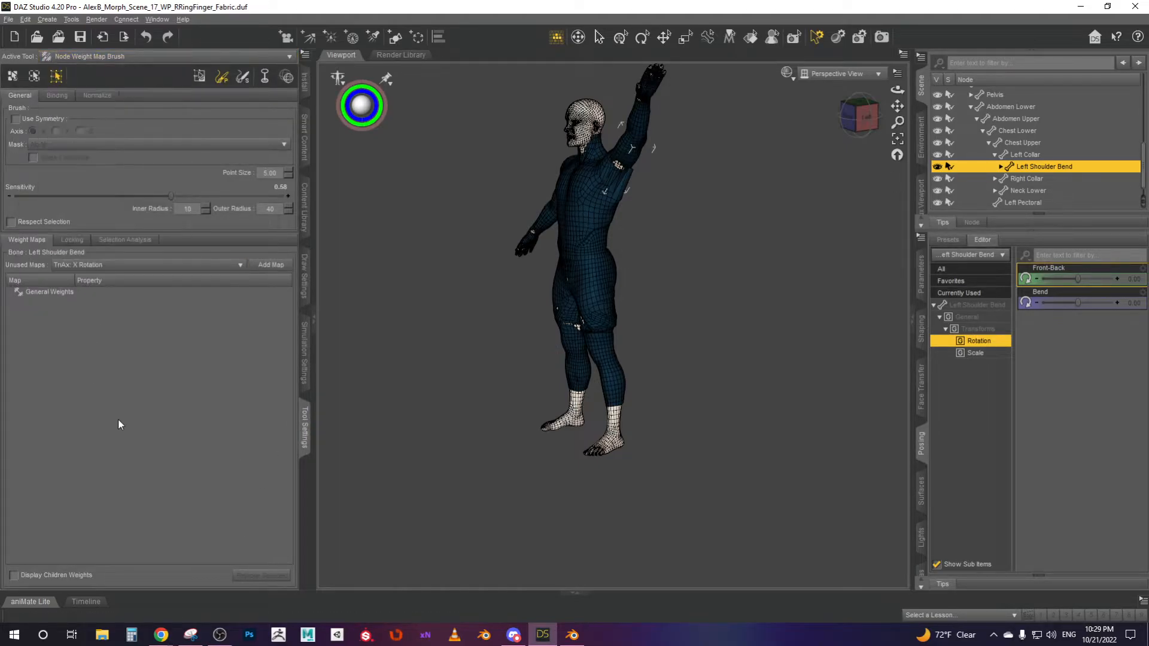
pyautogui.click(102, 57)
pyautogui.click(59, 400)
pyautogui.click(28, 291)
pyautogui.click(850, 119)
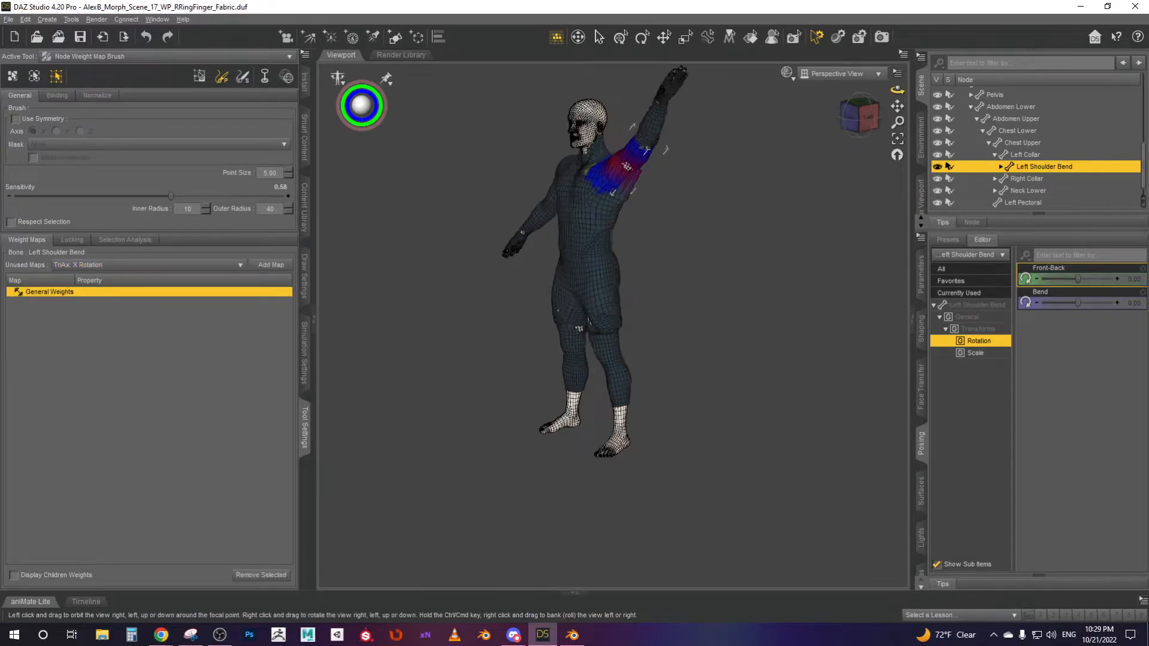
pyautogui.moveTo(897, 122); pyautogui.dragTo(897, 102)
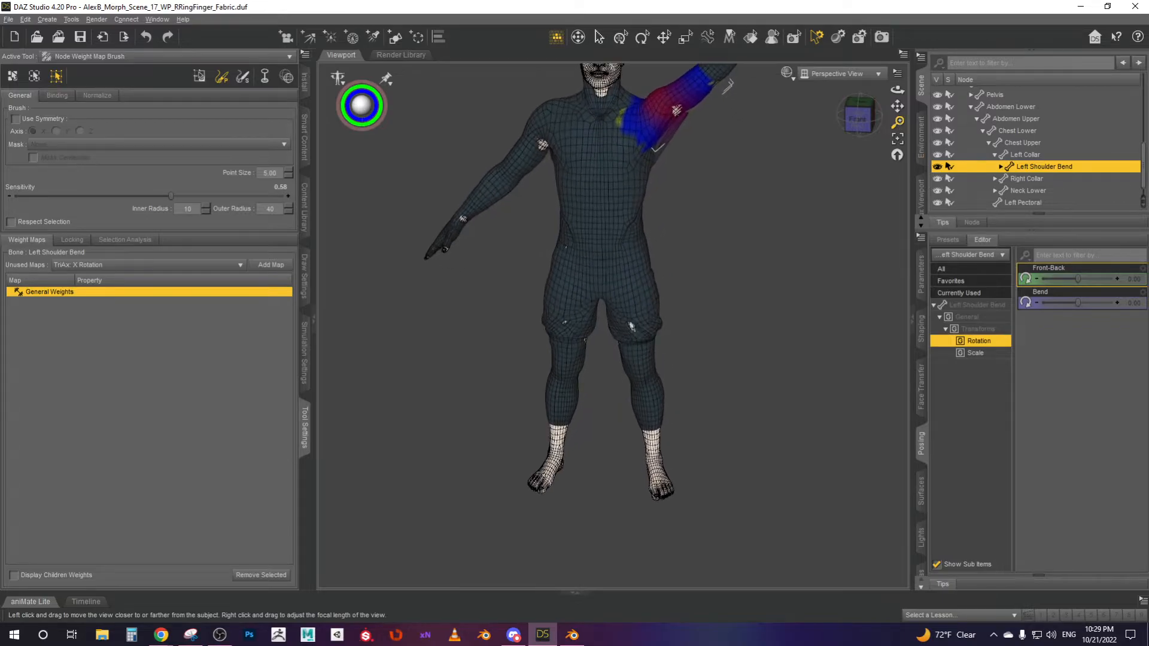
# Select an edge loop around the suit's left upper arm using the weight brush's Geometry Selection mode with edges.
pyautogui.click(898, 140)
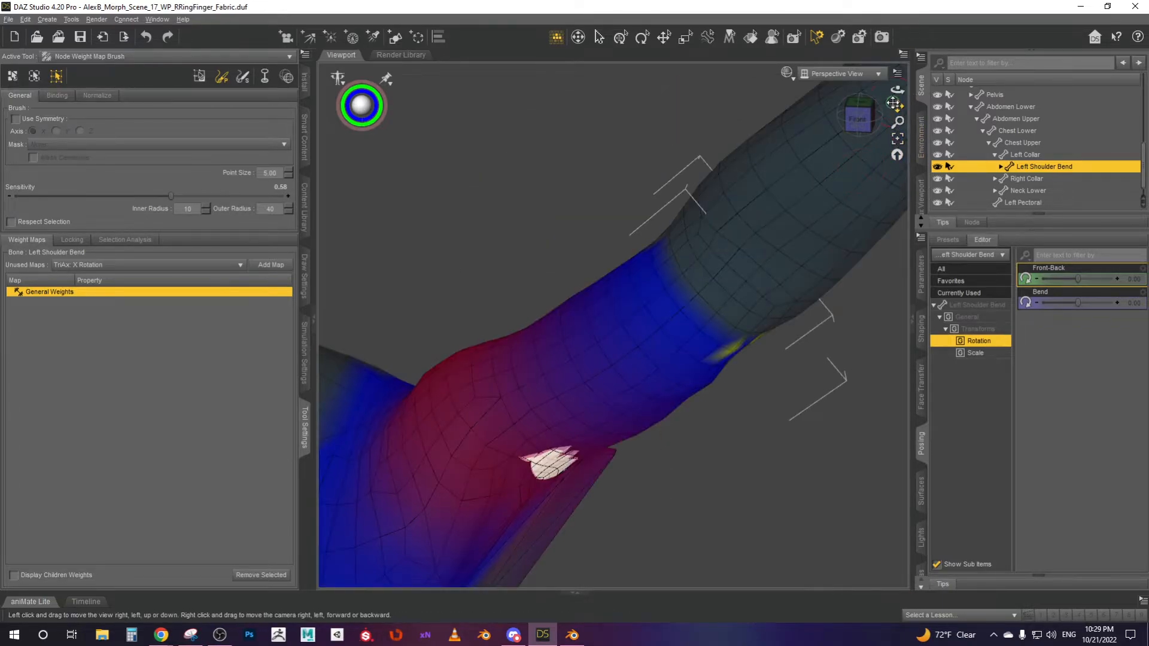
pyautogui.scroll(5, 575, 404)
pyautogui.scroll(-5, 575, 405)
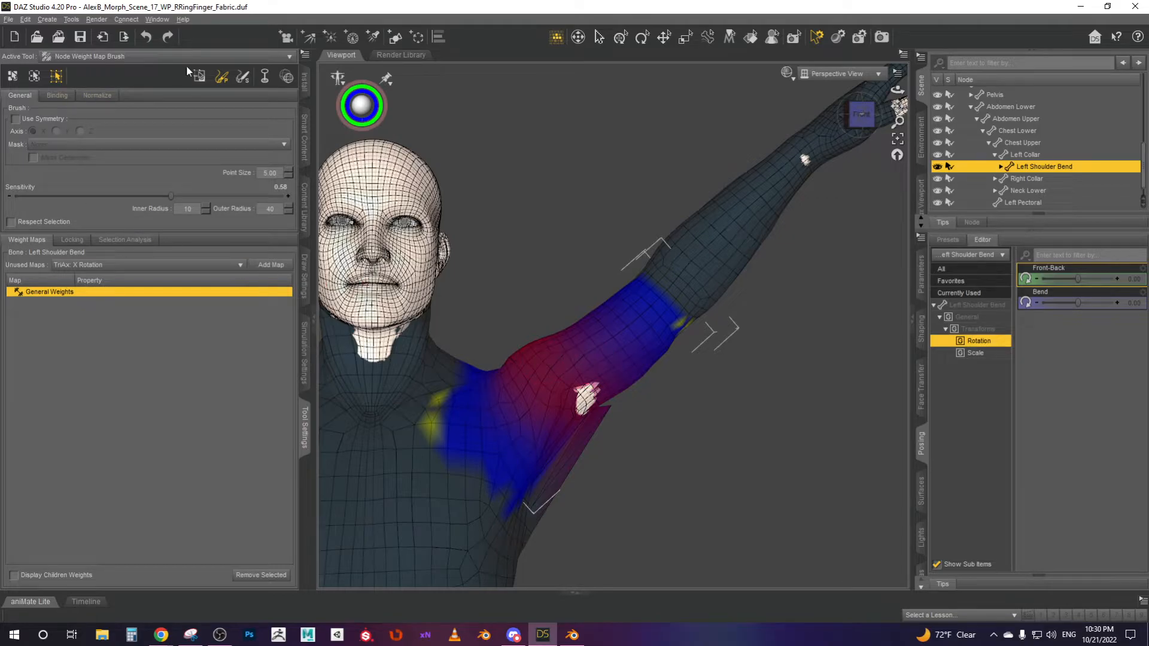
pyautogui.click(199, 76)
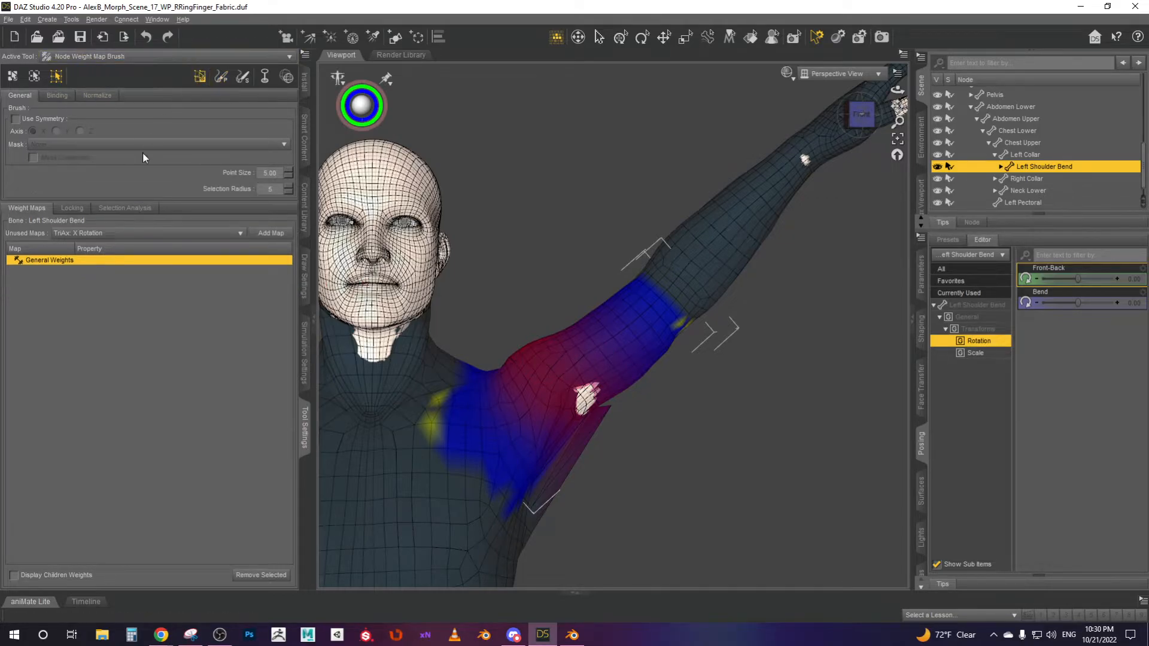
pyautogui.click(34, 77)
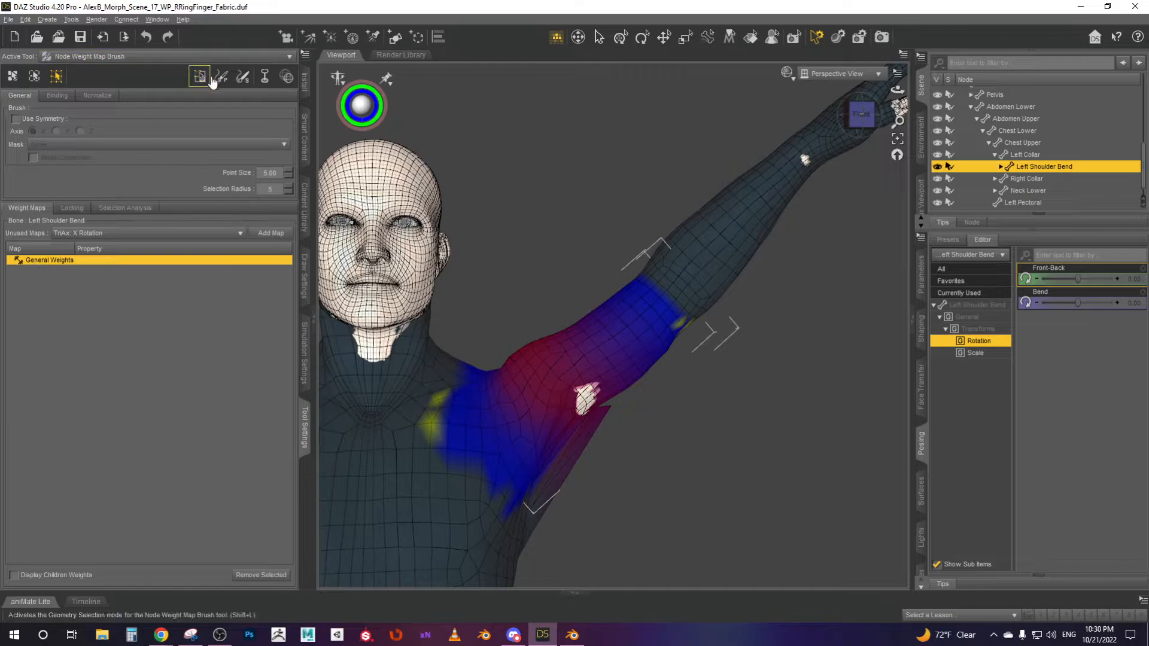
pyautogui.rightClick(569, 412)
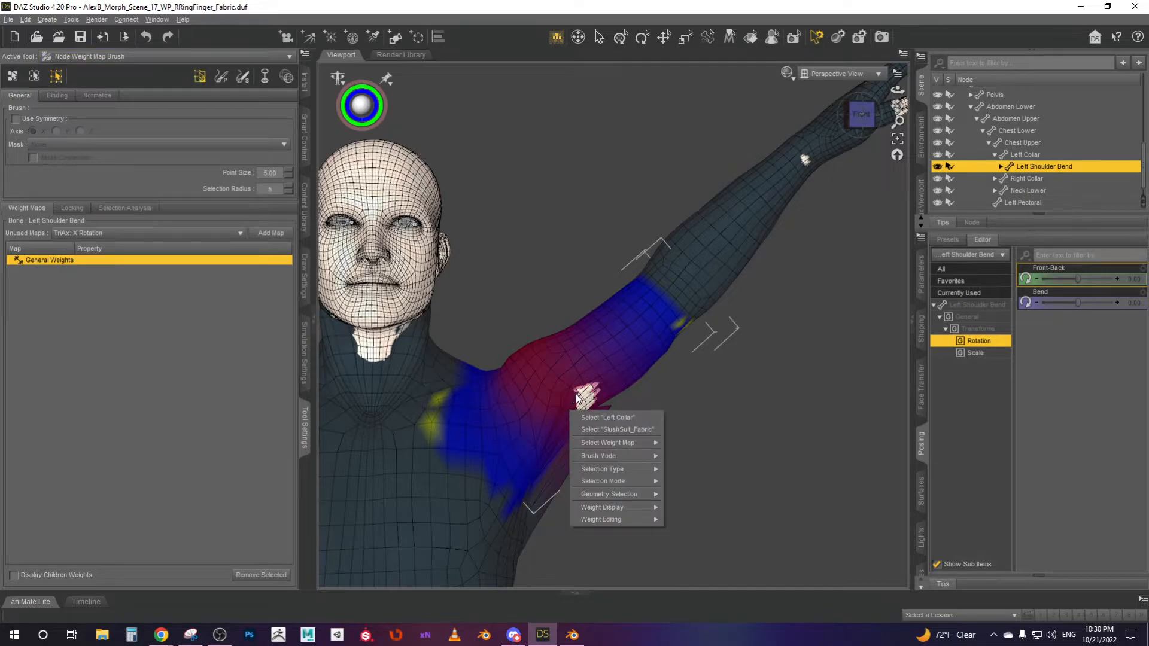
pyautogui.moveTo(604, 478)
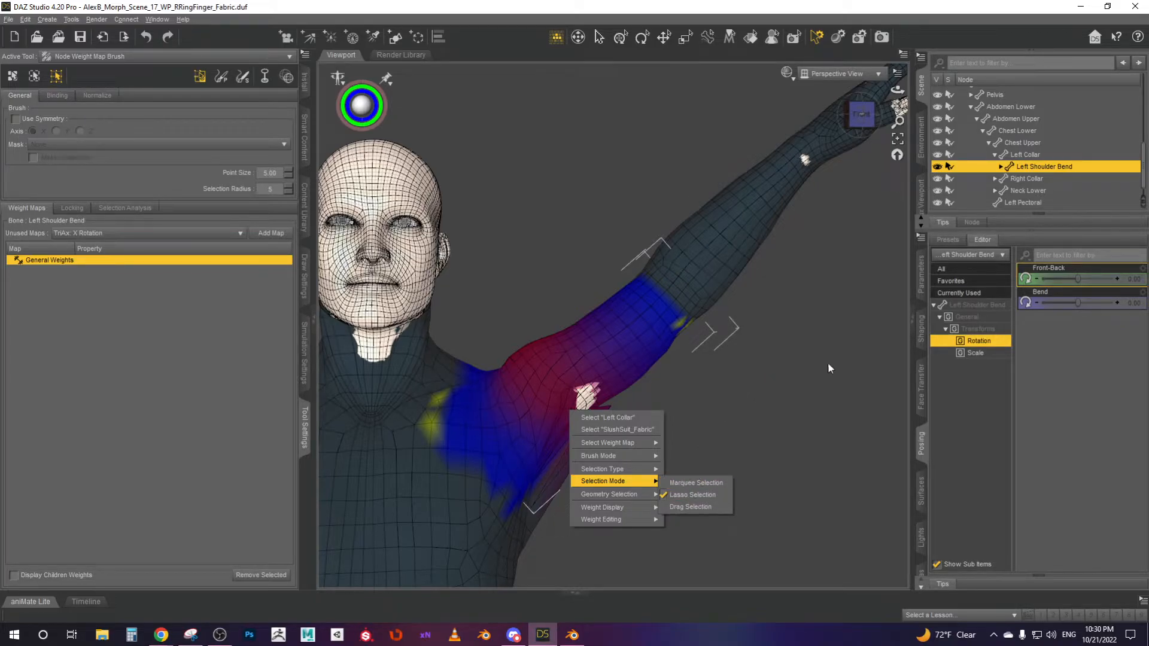
pyautogui.click(612, 207)
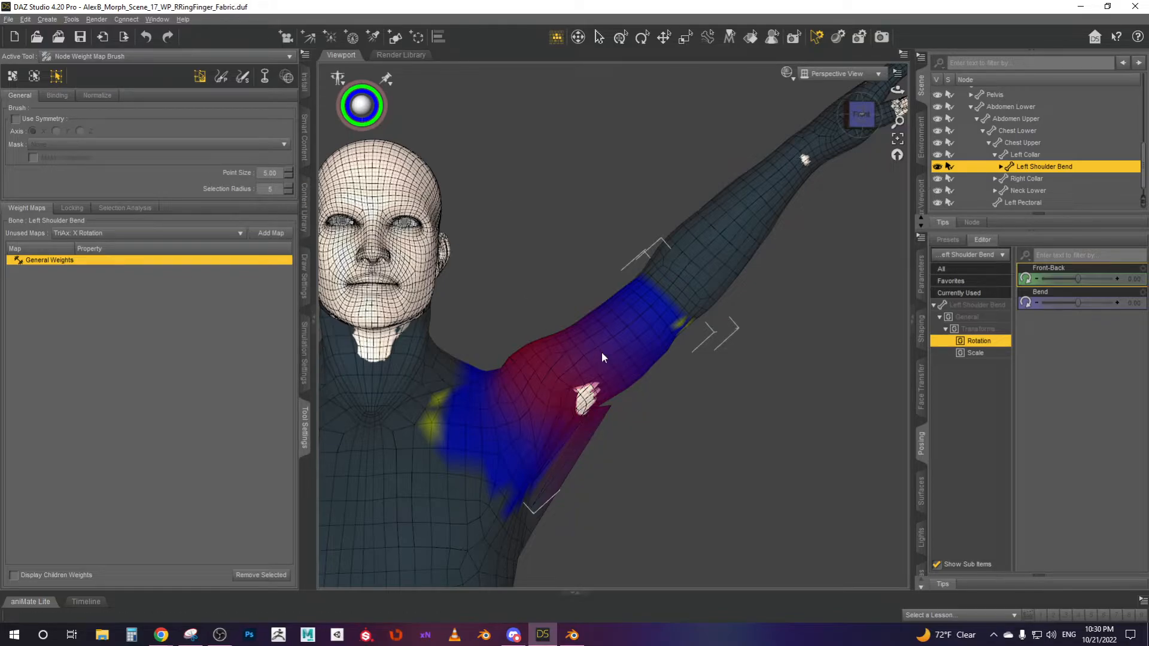
pyautogui.click(34, 75)
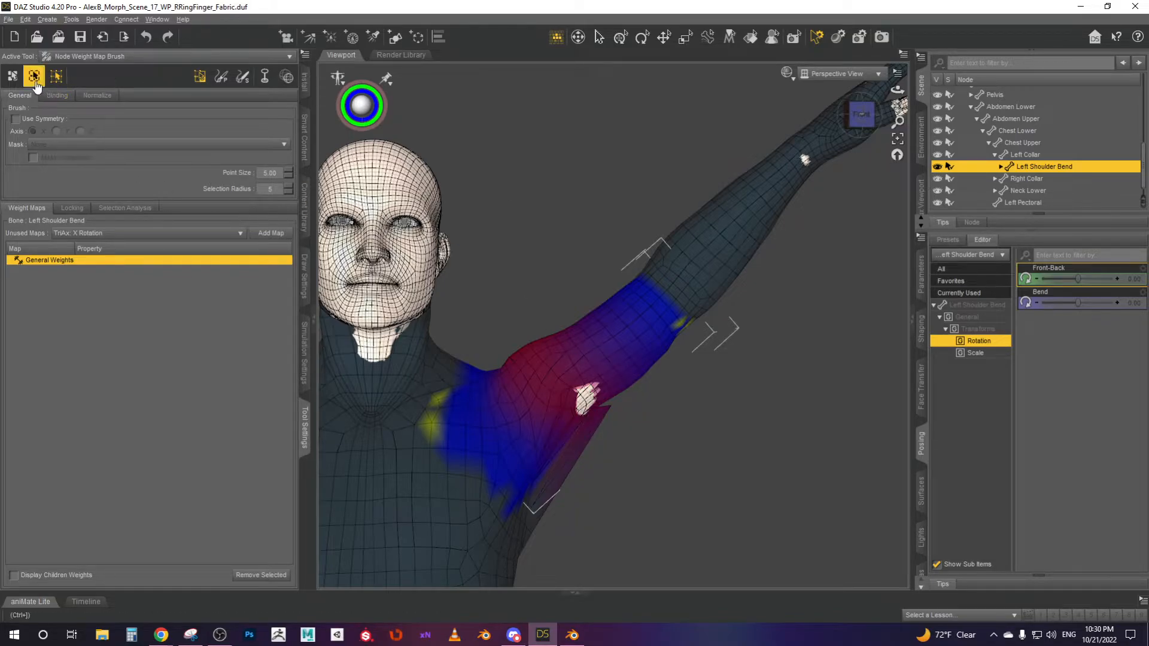
# Fill the weights of the selected upper-arm edge loop with 0.0%.
pyautogui.rightClick(604, 354)
pyautogui.moveTo(623, 453)
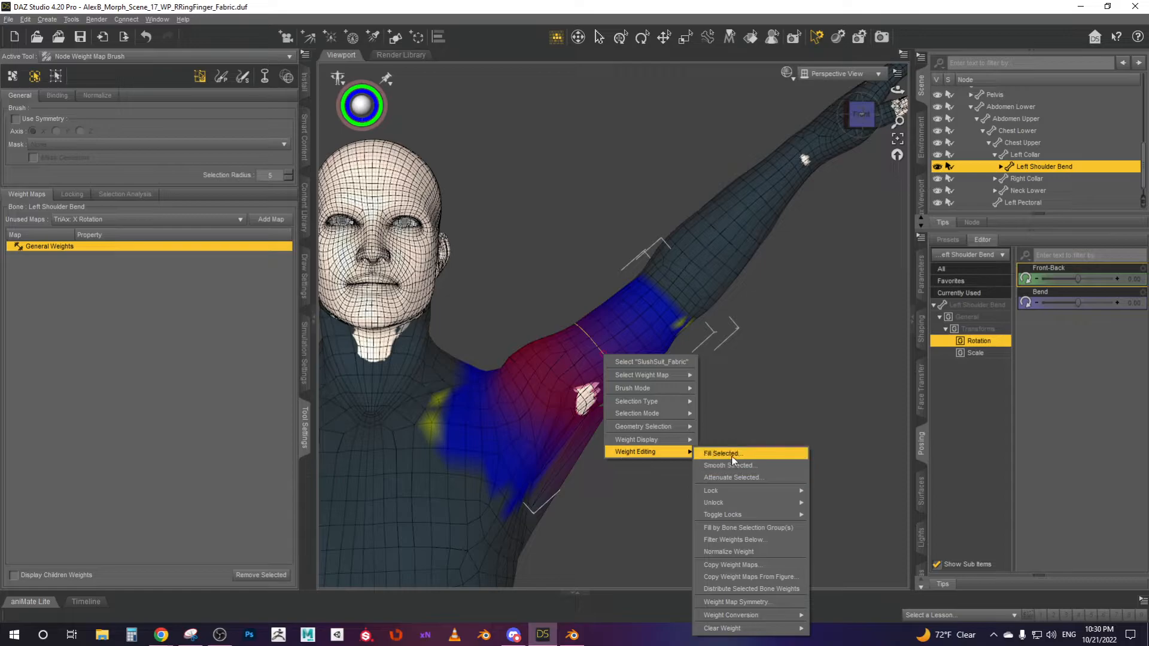
pyautogui.click(731, 454)
pyautogui.moveTo(814, 453); pyautogui.dragTo(668, 453)
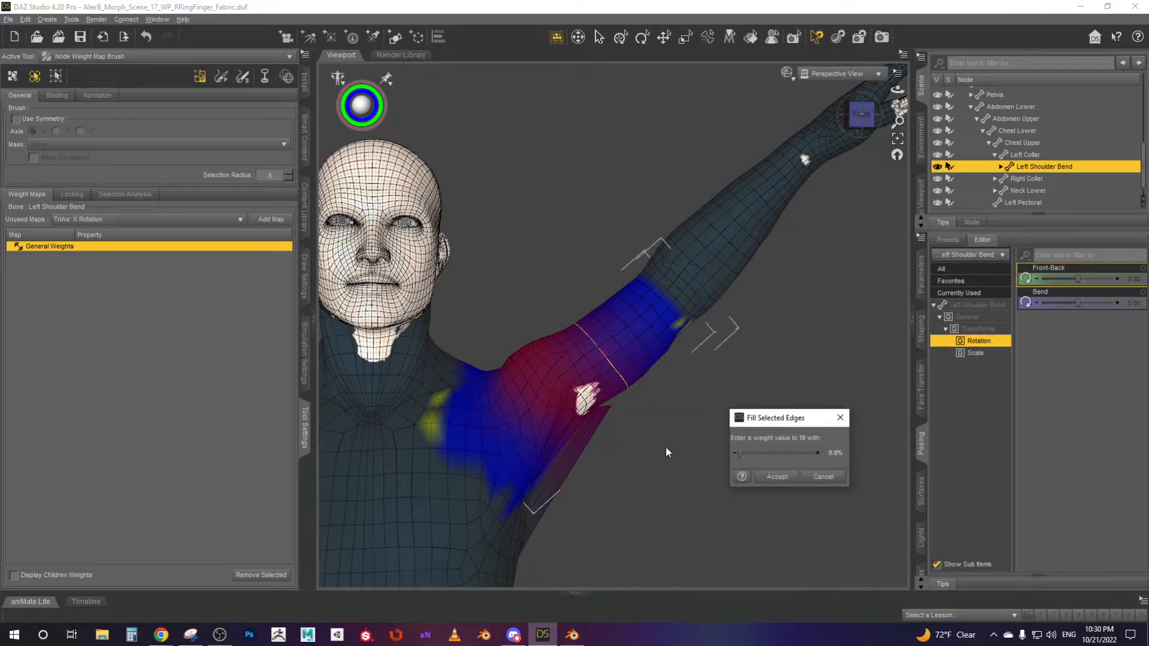
pyautogui.click(778, 477)
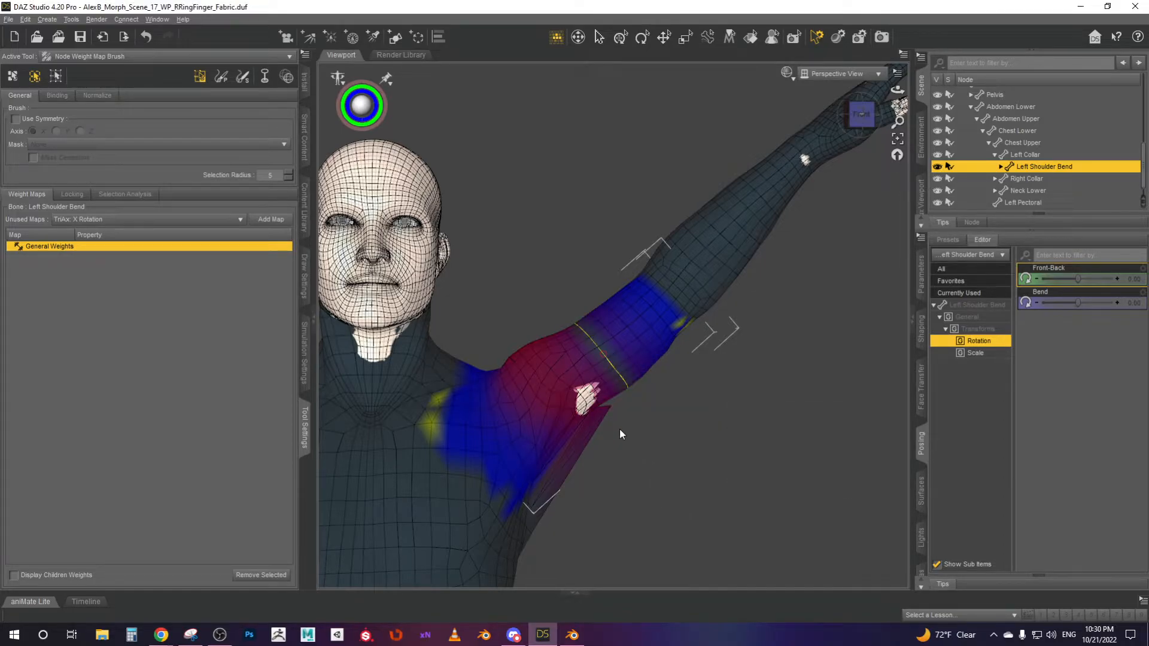
# Fill the same upper-arm edge loop with a strong weight and clear the edge selection.
pyautogui.rightClick(606, 366)
pyautogui.moveTo(640, 461)
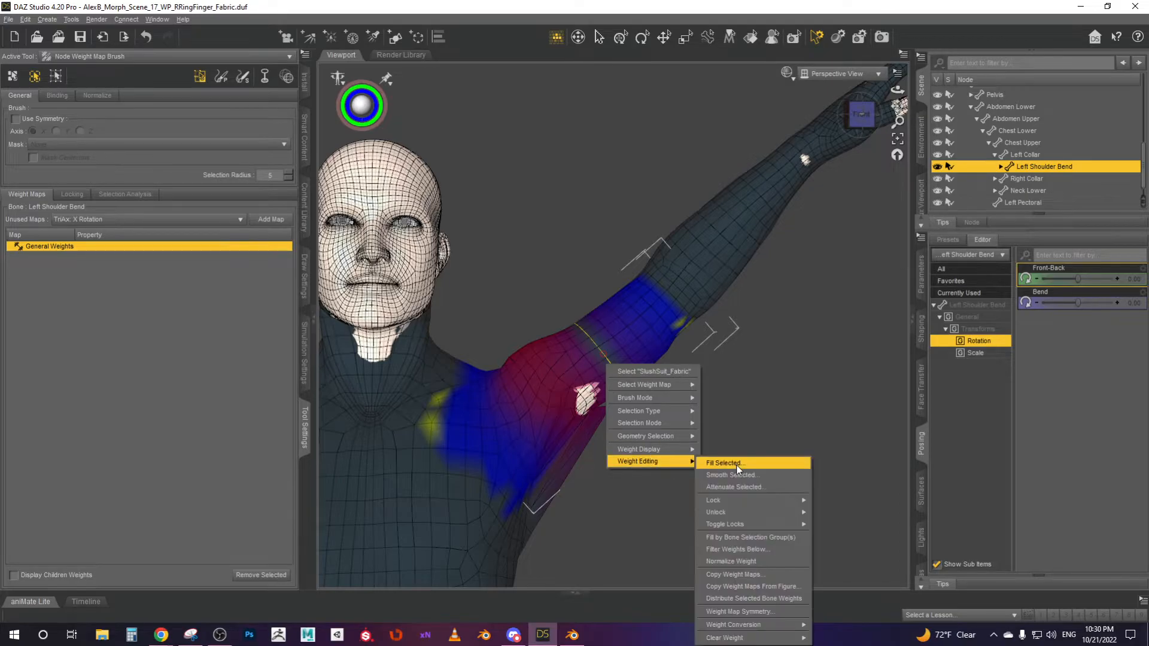
pyautogui.click(751, 462)
pyautogui.click(778, 476)
pyautogui.click(598, 207)
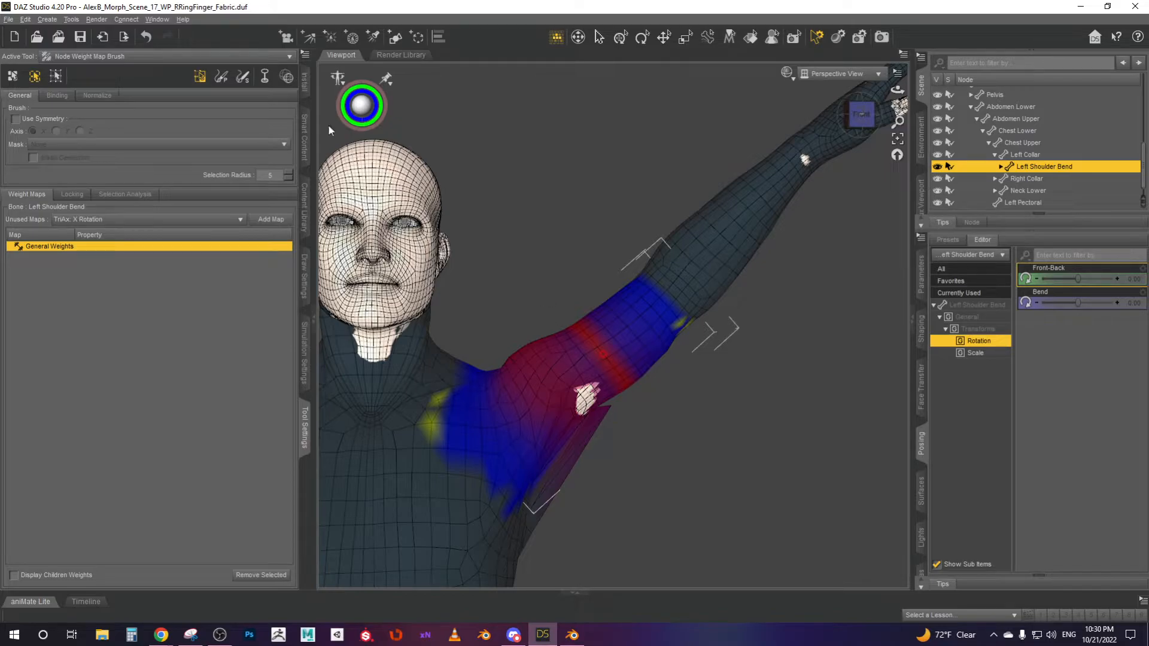
# Switch the weight brush to Paint mode and compare the driver's Left Collar before reselecting the suit's Left Shoulder Bend.
pyautogui.click(237, 84)
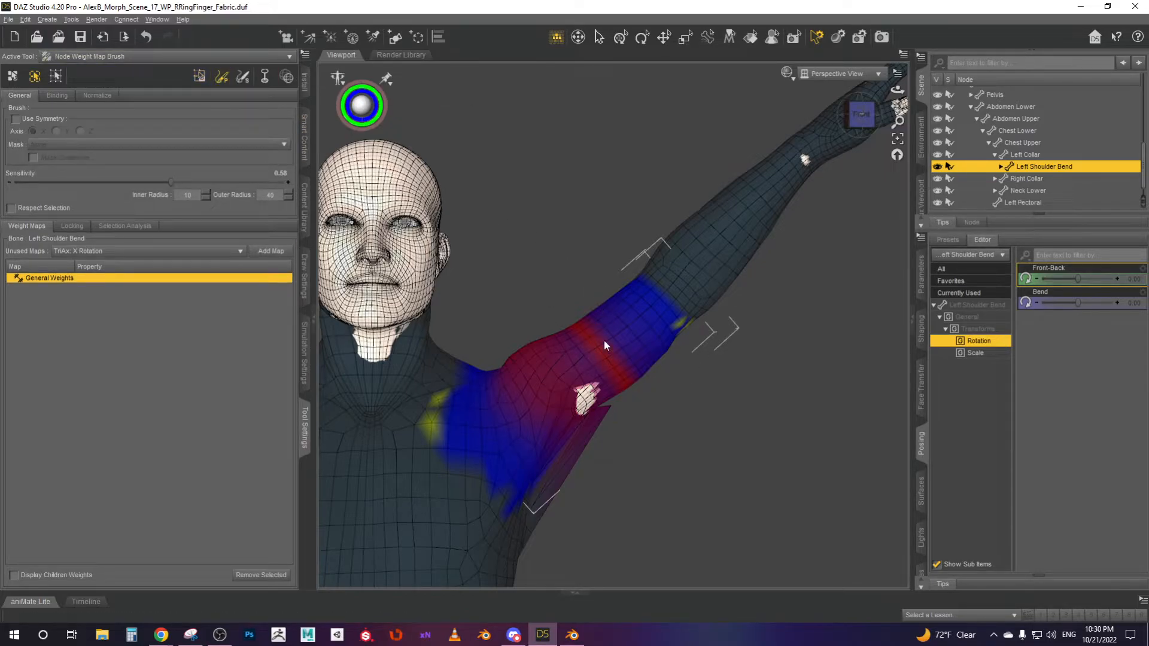
pyautogui.scroll(2, 1054, 160)
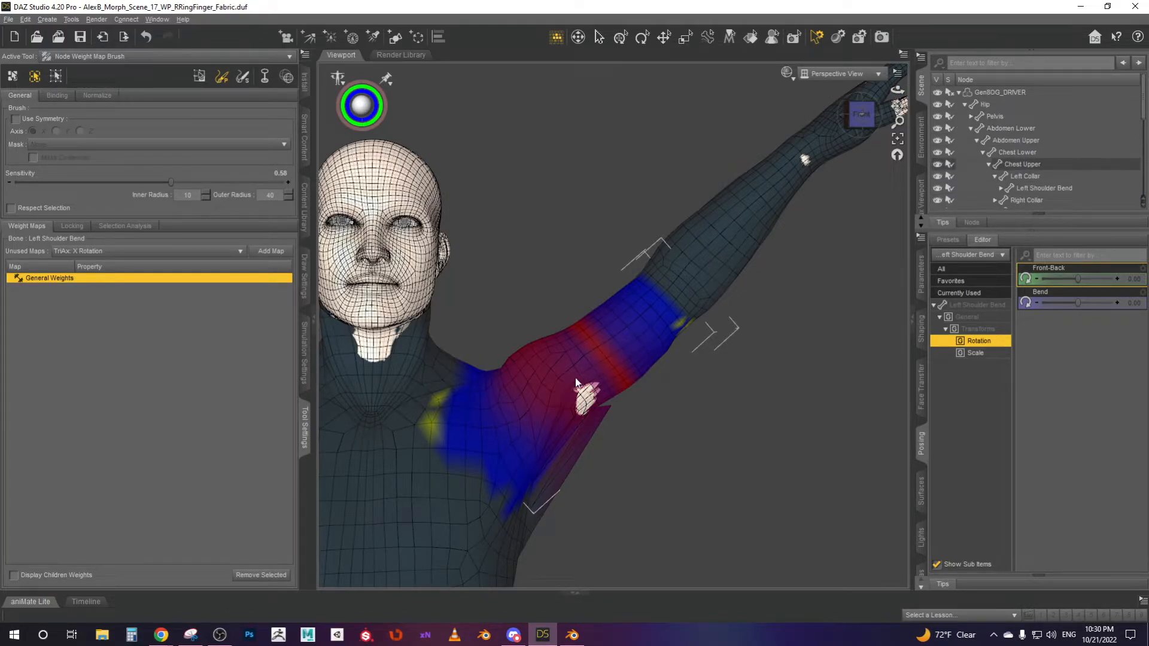
pyautogui.click(1019, 139)
pyautogui.click(1023, 176)
pyautogui.scroll(-3, 1020, 178)
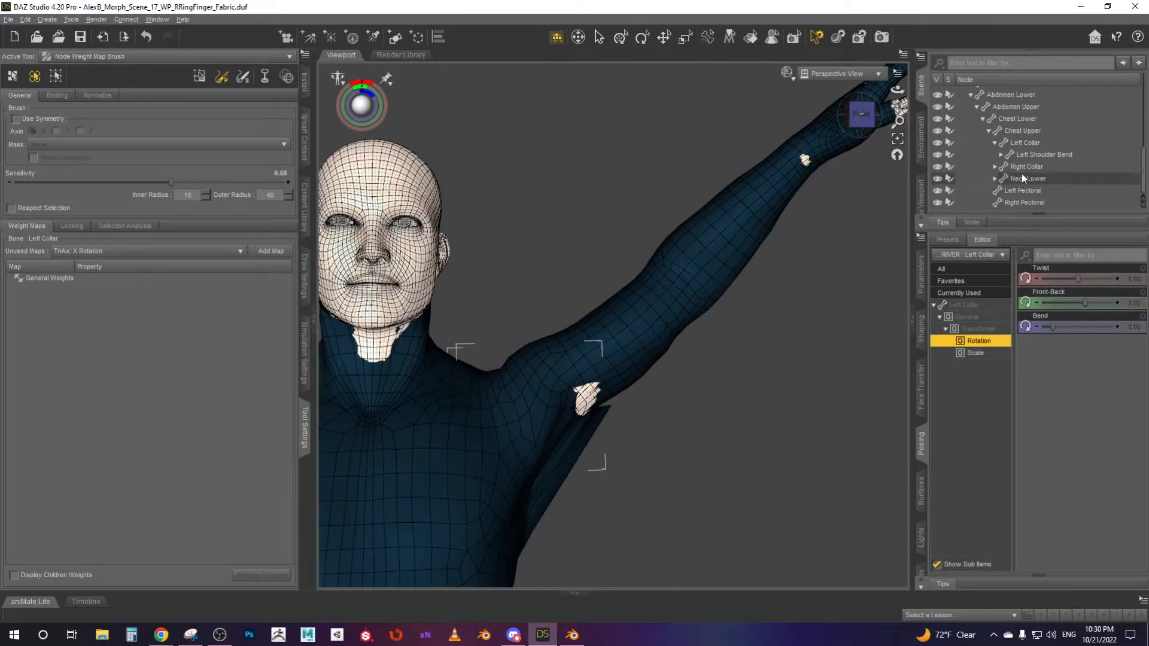
pyautogui.click(1028, 154)
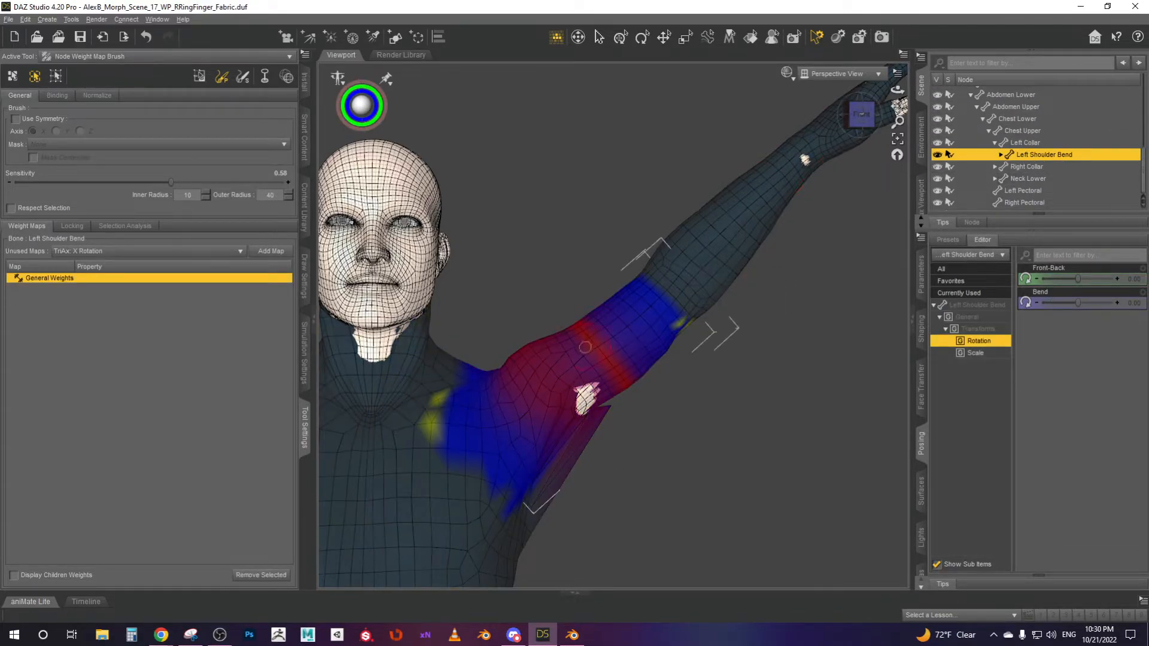
pyautogui.scroll(3, 1009, 104)
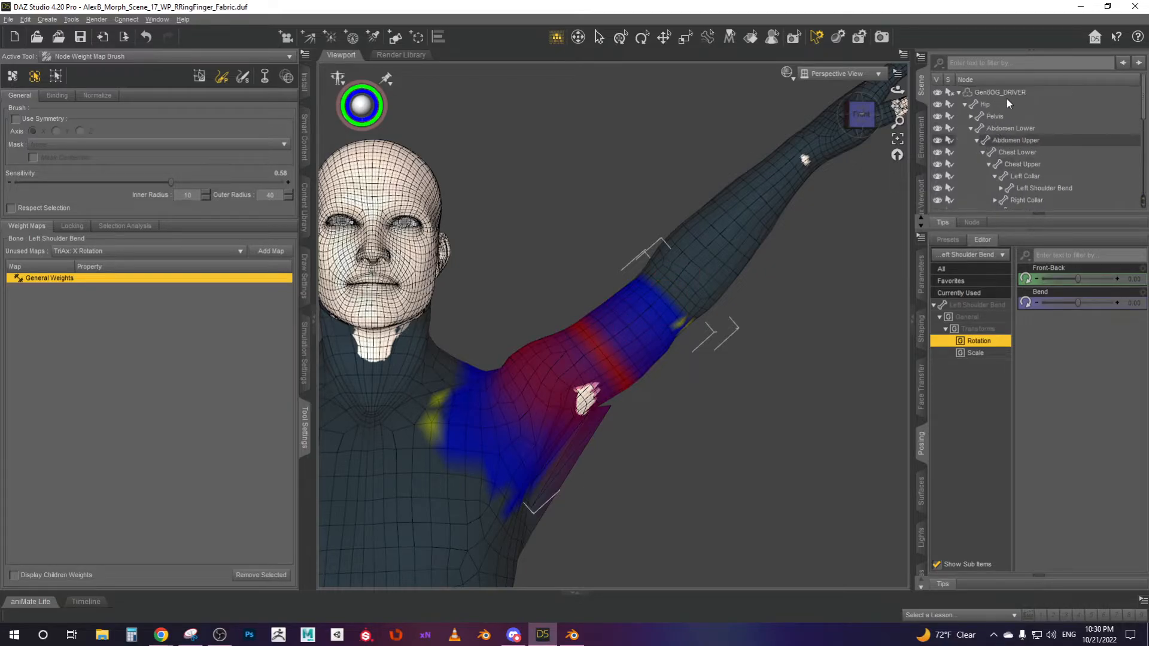
pyautogui.scroll(-3, 1009, 114)
pyautogui.click(1009, 153)
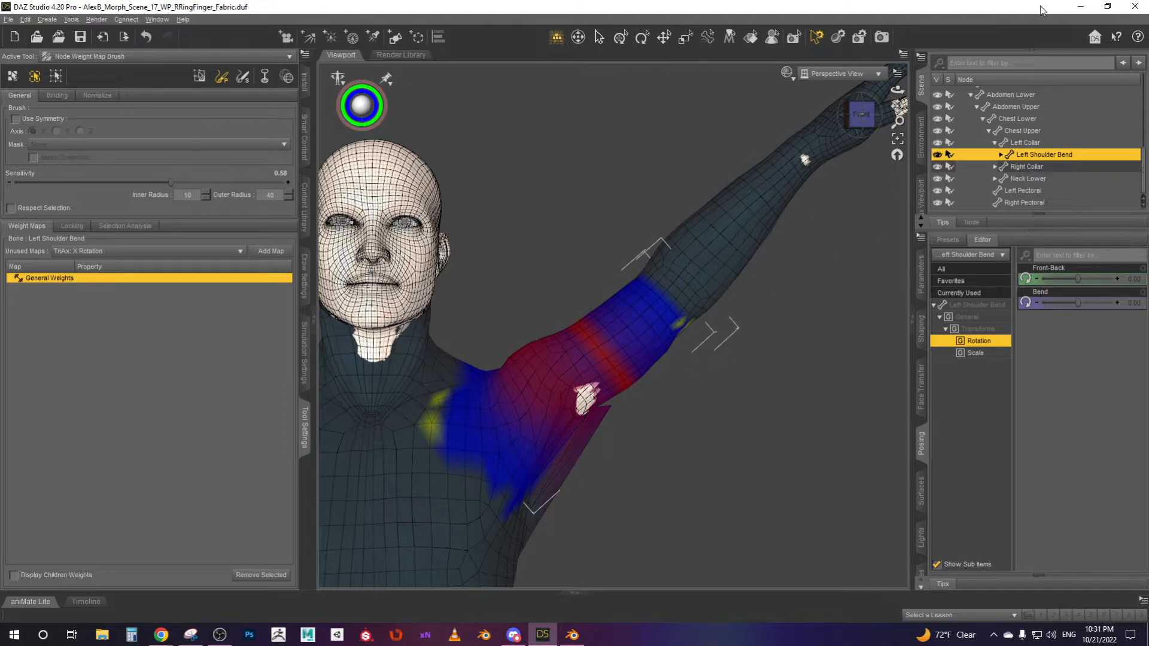
# Paint weight strokes on the front of the left upper arm beside the filled loop, and smooth the painted band.
pyautogui.click(1029, 279)
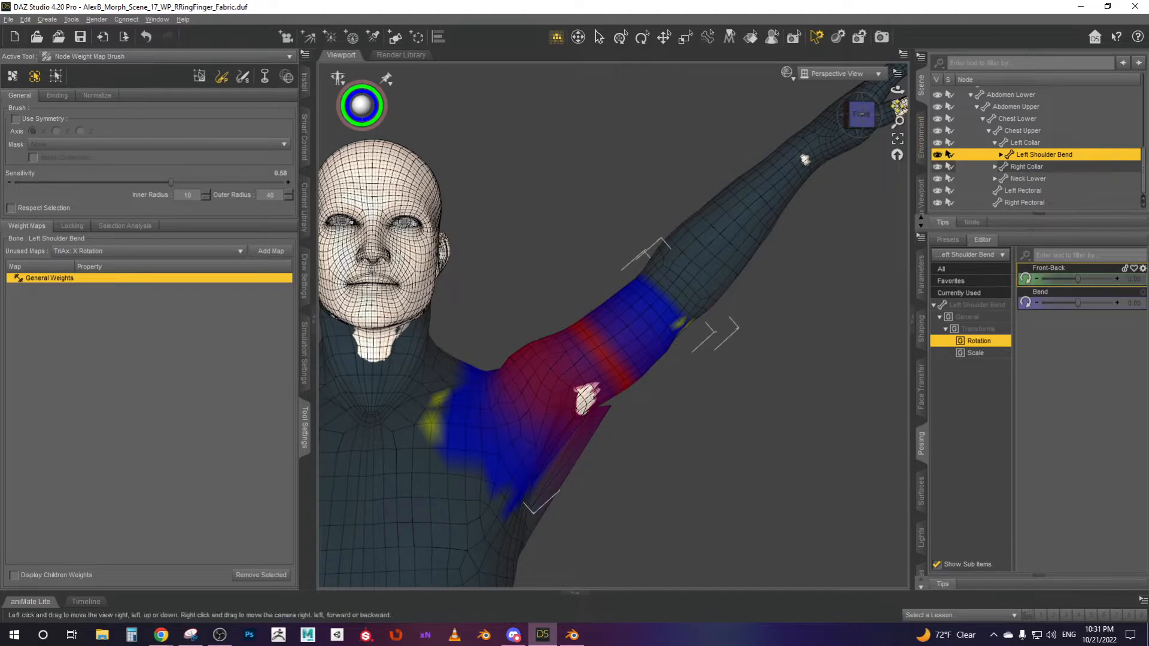
pyautogui.moveTo(898, 90); pyautogui.dragTo(901, 120)
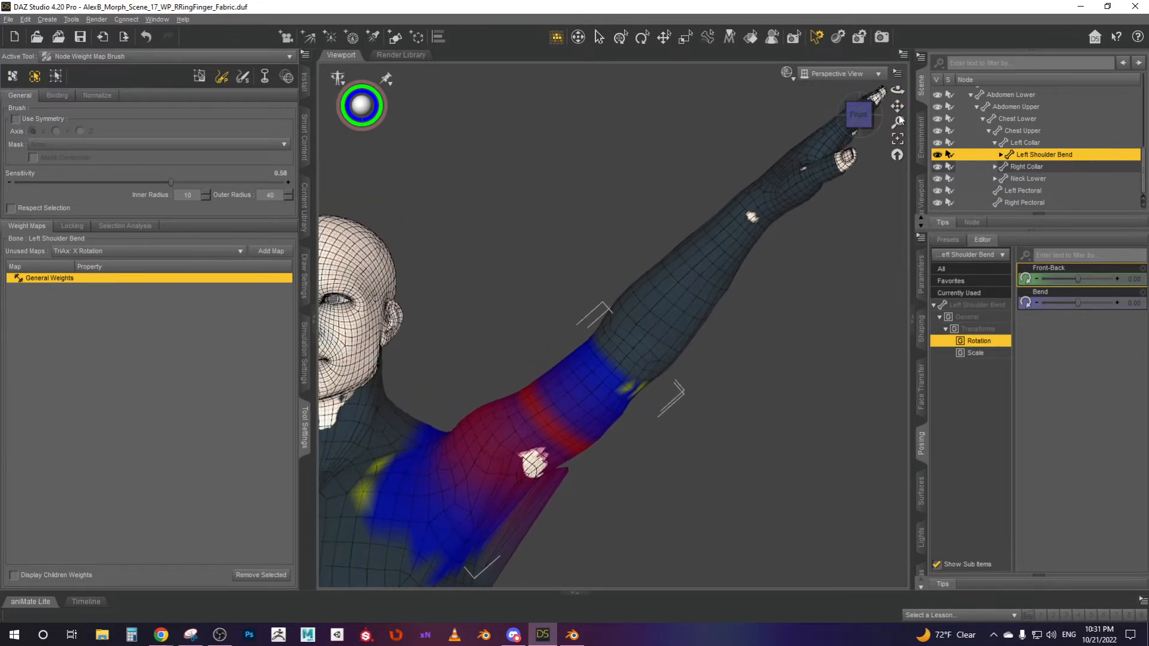
pyautogui.click(898, 139)
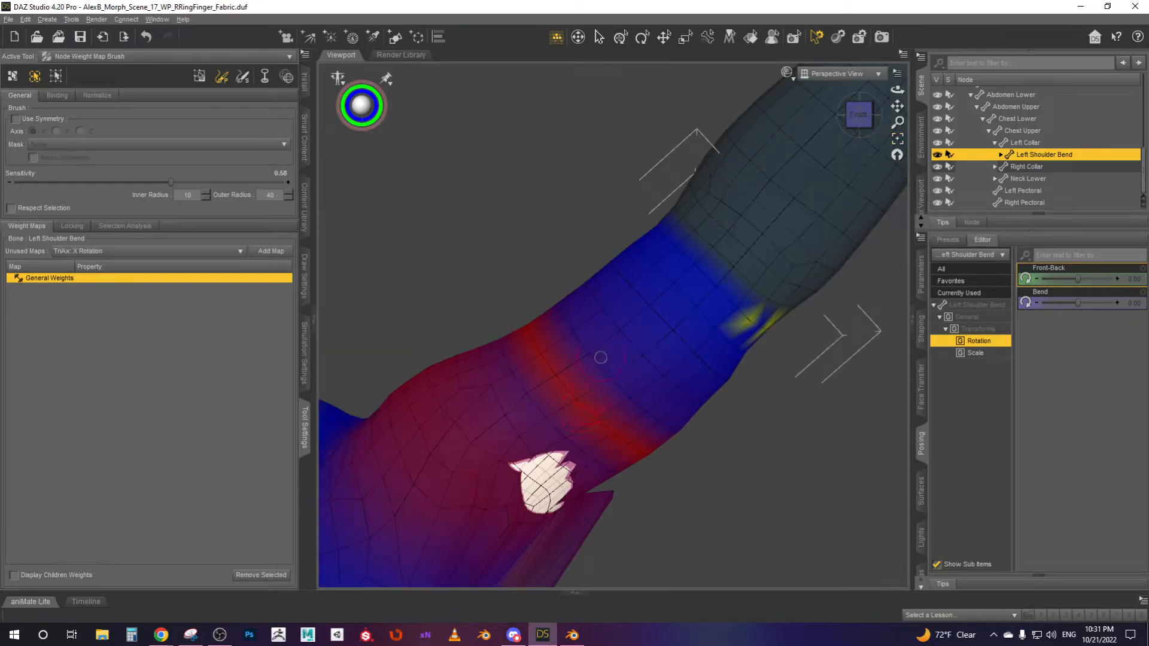
pyautogui.moveTo(589, 320); pyautogui.dragTo(595, 370)
pyautogui.moveTo(473, 419); pyautogui.dragTo(548, 383)
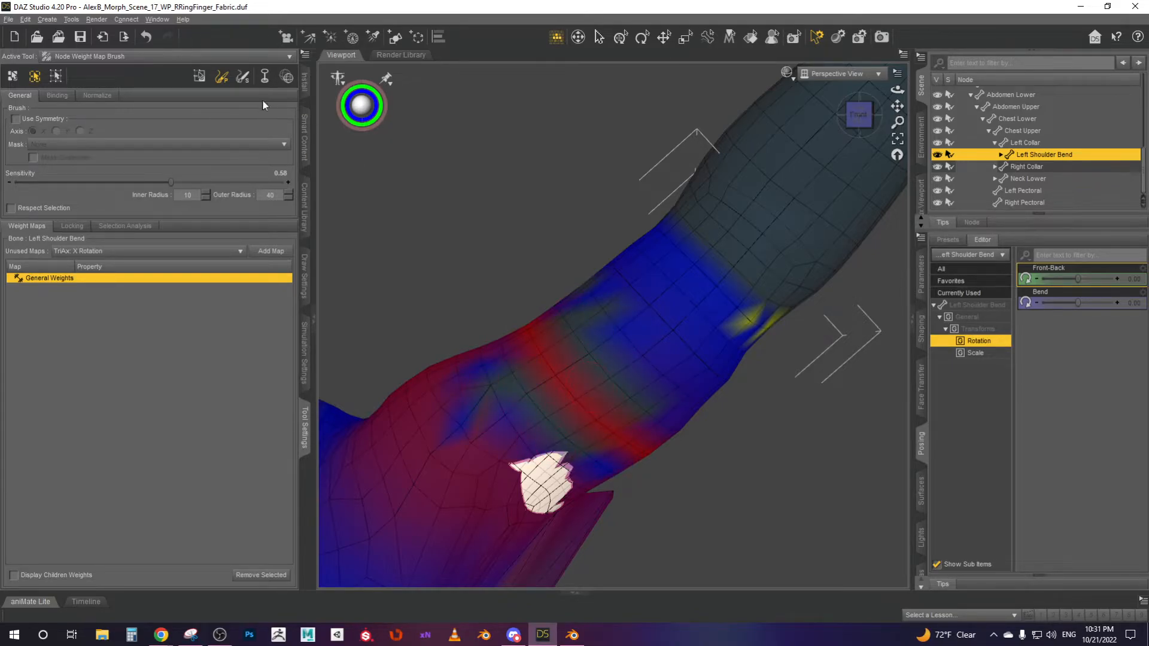
pyautogui.moveTo(557, 326)
pyautogui.keyDown('shift'); pyautogui.mouseDown()
pyautogui.moveTo(635, 445)
pyautogui.moveTo(607, 378)
pyautogui.mouseUp(); pyautogui.keyUp('shift')
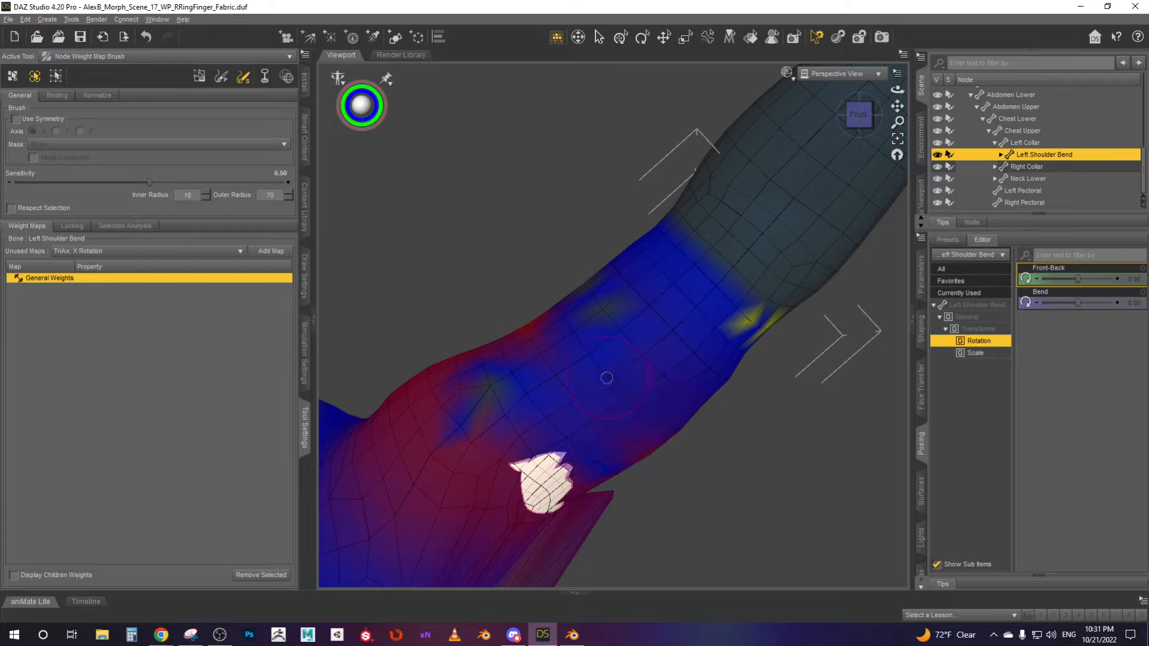
pyautogui.keyDown('shift'); pyautogui.moveTo(554, 323); pyautogui.dragTo(584, 287); pyautogui.keyUp('shift')
# Paint more weight strokes around the upper arm, near the shoulder in front and across the filled band behind.
pyautogui.click(221, 76)
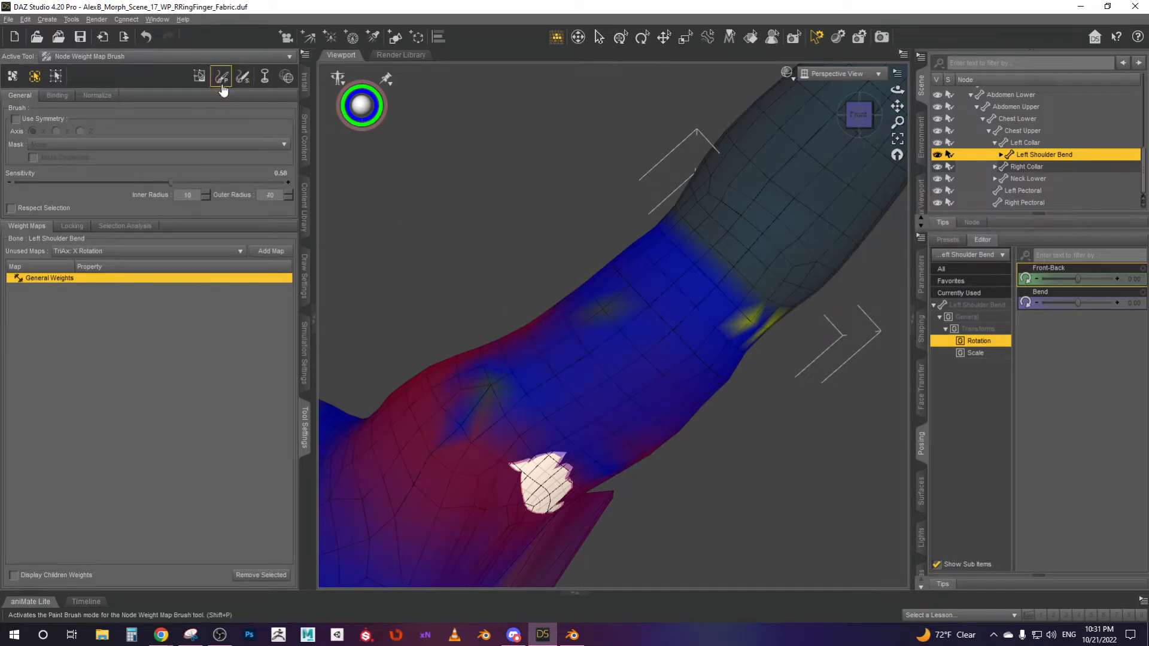
pyautogui.moveTo(565, 350)
pyautogui.mouseDown()
pyautogui.moveTo(629, 443)
pyautogui.moveTo(518, 392)
pyautogui.mouseUp()
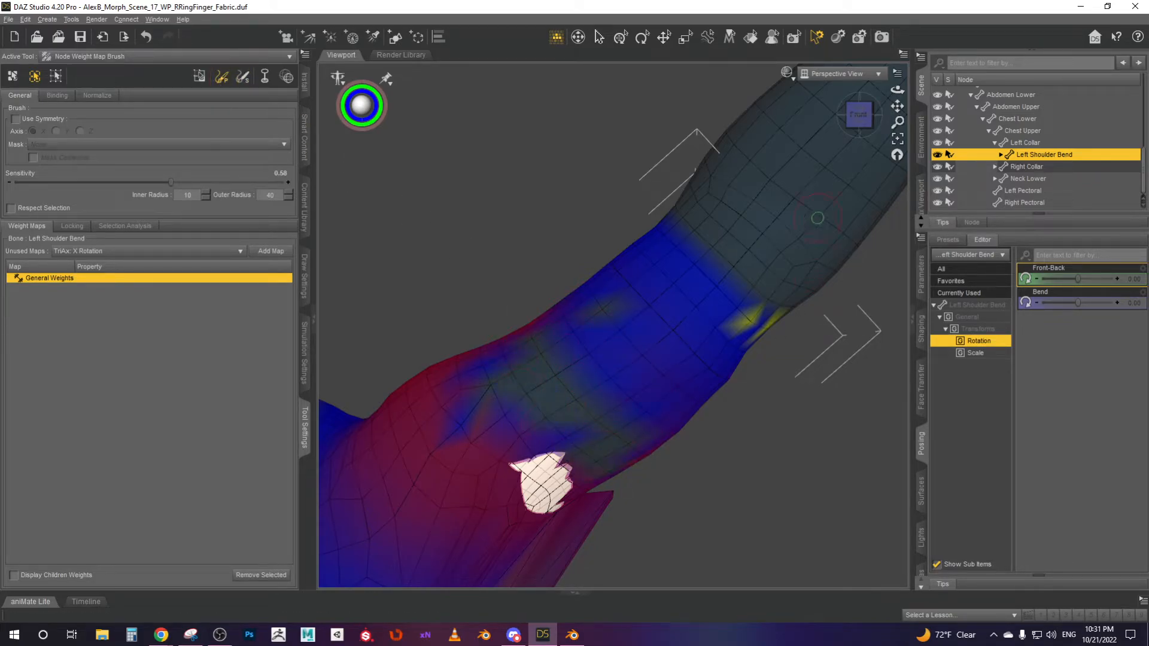
pyautogui.moveTo(897, 90); pyautogui.dragTo(844, 110)
pyautogui.moveTo(637, 367)
pyautogui.mouseDown()
pyautogui.moveTo(628, 403)
pyautogui.moveTo(629, 340)
pyautogui.mouseUp()
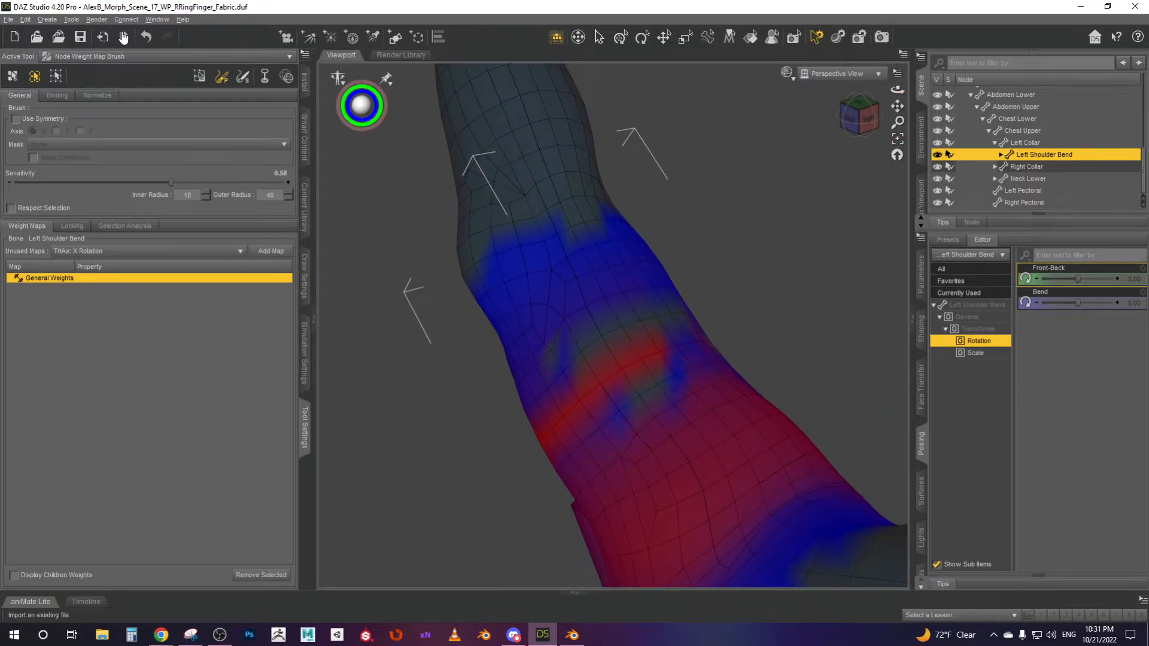
# Smooth the uneven weights across the back of the left upper arm with the smooth brush.
pyautogui.click(242, 76)
pyautogui.moveTo(657, 353); pyautogui.dragTo(577, 413)
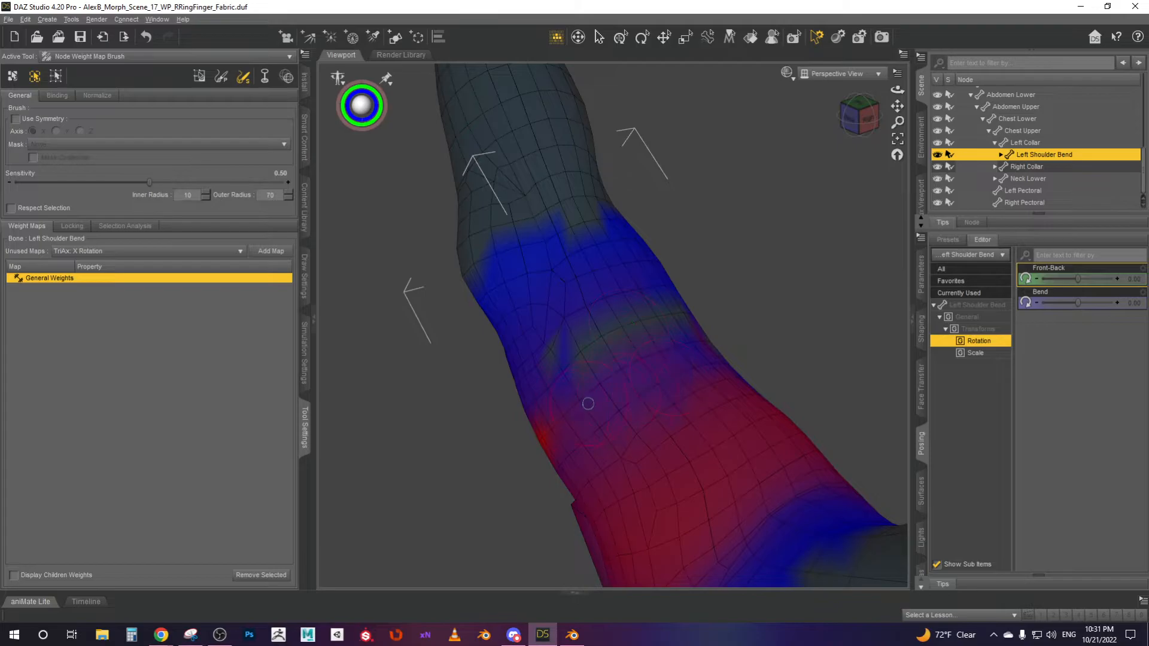
pyautogui.moveTo(569, 349); pyautogui.dragTo(671, 307)
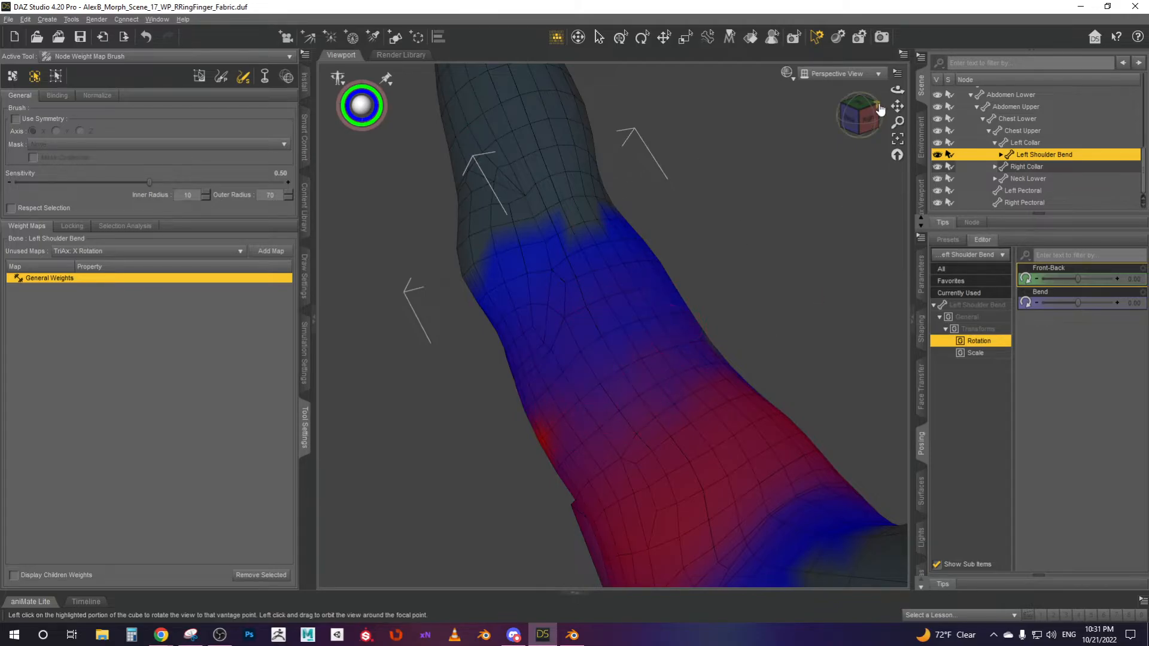
pyautogui.moveTo(361, 105); pyautogui.dragTo(407, 119)
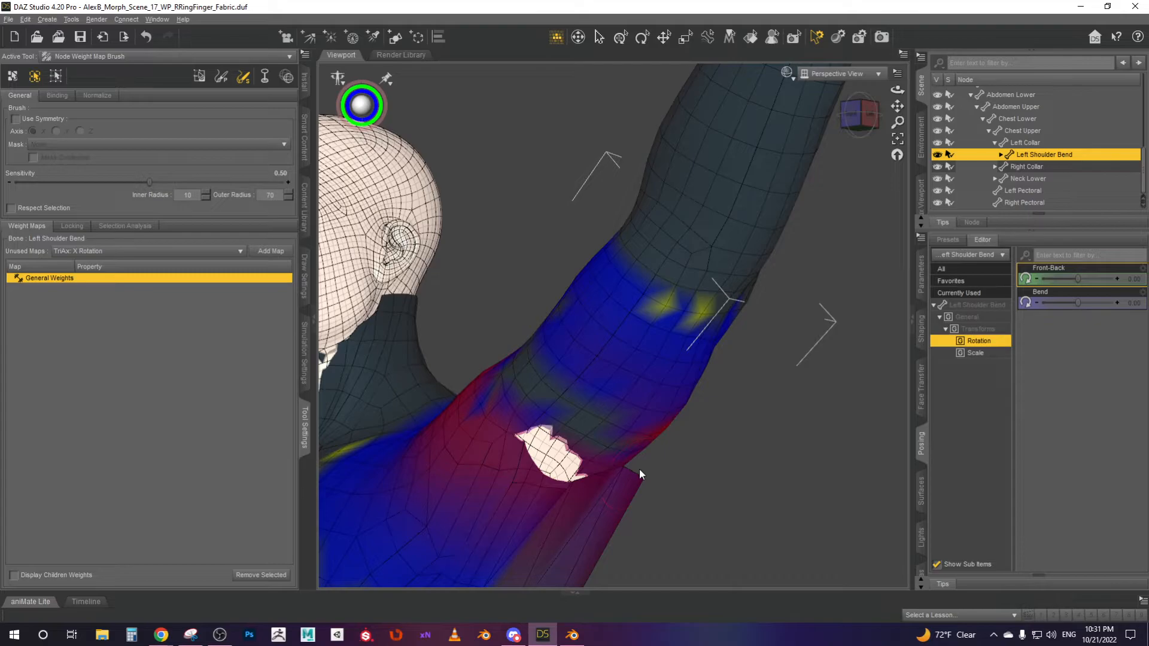
# Smooth the left underarm weights from behind to even out the spiked fabric between arm and torso.
pyautogui.moveTo(640, 474); pyautogui.dragTo(628, 483)
pyautogui.moveTo(897, 90); pyautogui.dragTo(826, 102)
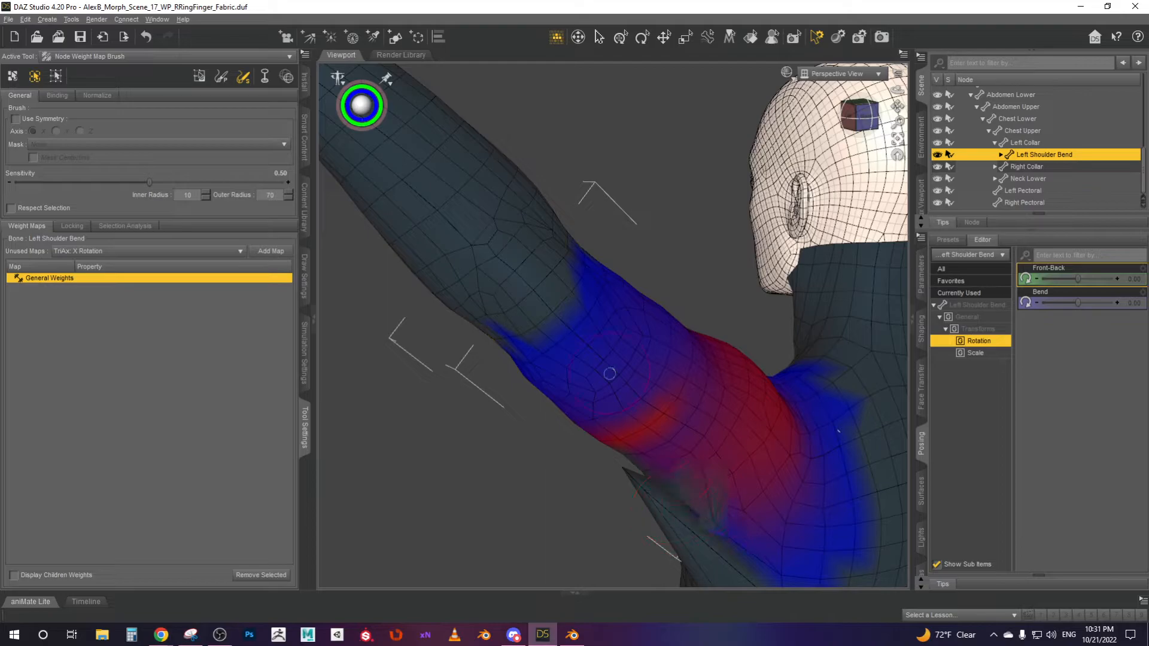
pyautogui.moveTo(659, 476); pyautogui.dragTo(668, 535)
pyautogui.moveTo(778, 487); pyautogui.dragTo(598, 435)
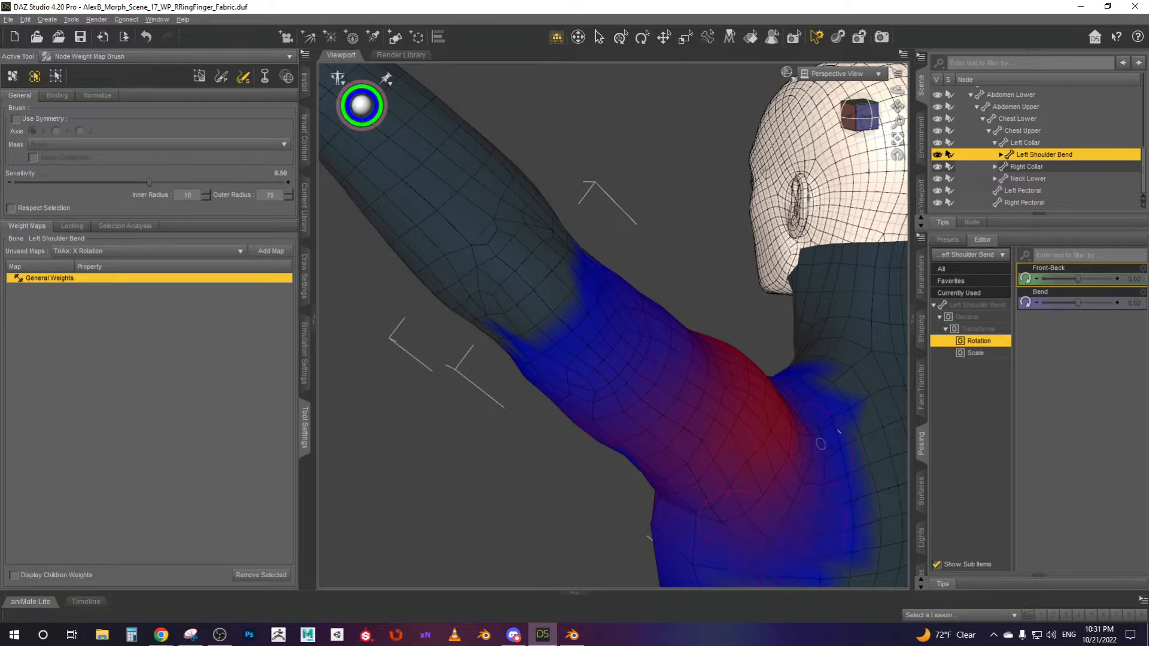
# Smooth the lower edge of the Left Shoulder Bend weights along the suit's left side, below the armpit.
pyautogui.keyDown('alt'); pyautogui.moveTo(841, 195); pyautogui.dragTo(771, 249); pyautogui.keyUp('alt')
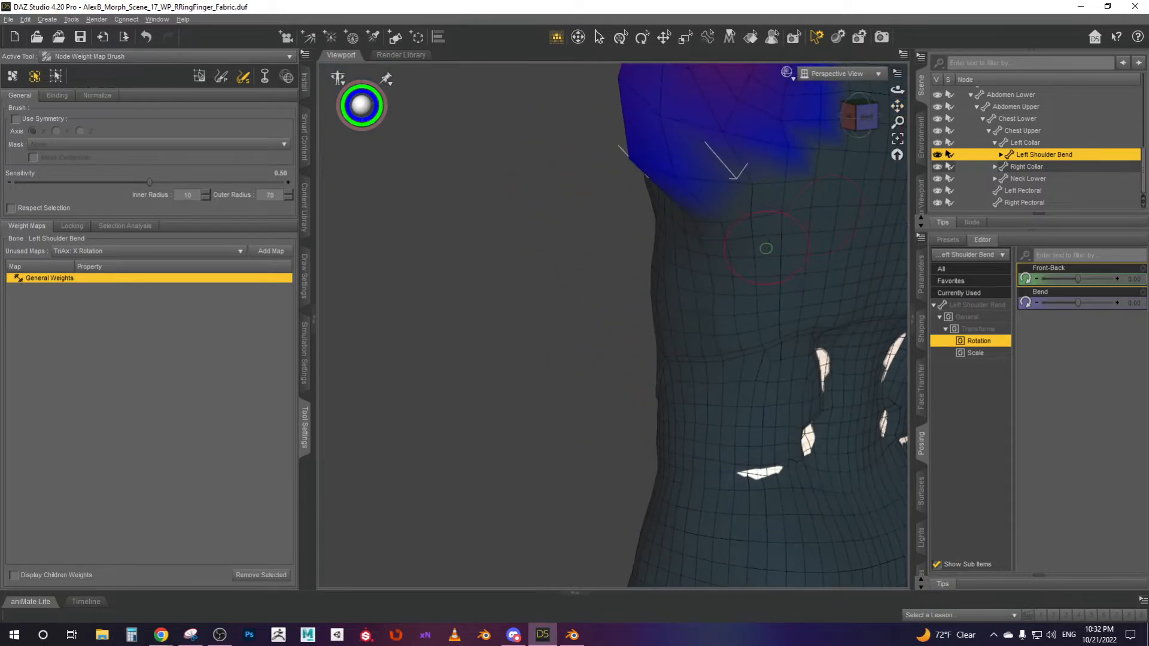
pyautogui.moveTo(706, 150); pyautogui.dragTo(749, 164)
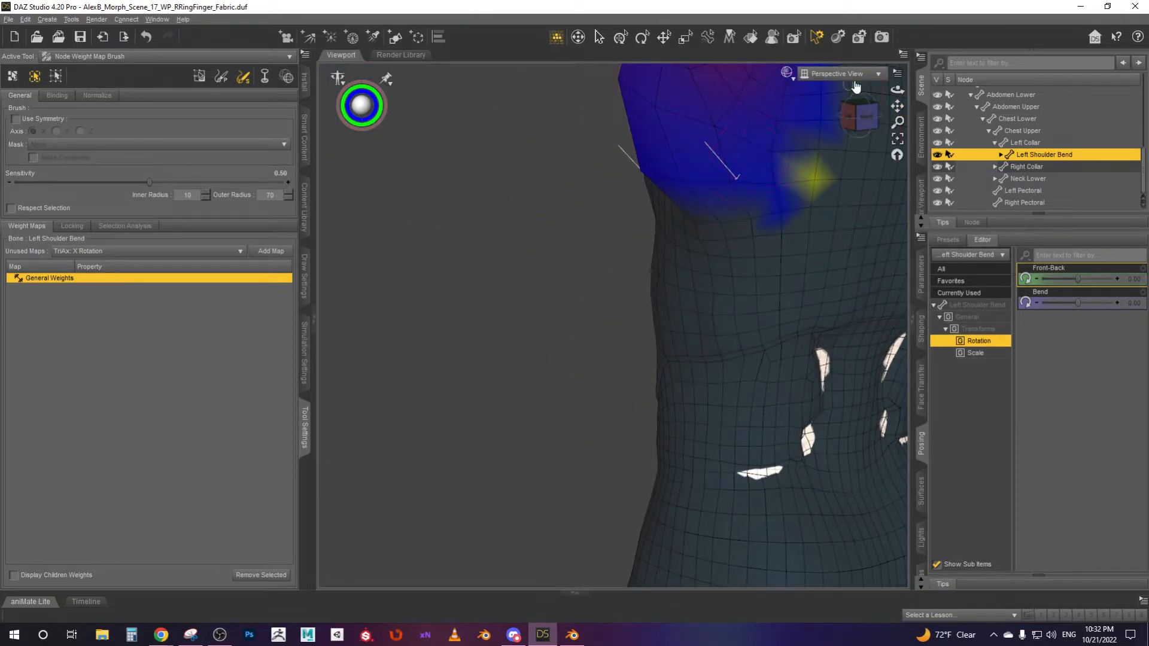
pyautogui.keyDown('alt'); pyautogui.moveTo(689, 312); pyautogui.dragTo(457, 214); pyautogui.keyUp('alt')
pyautogui.scroll(-5, 658, 170)
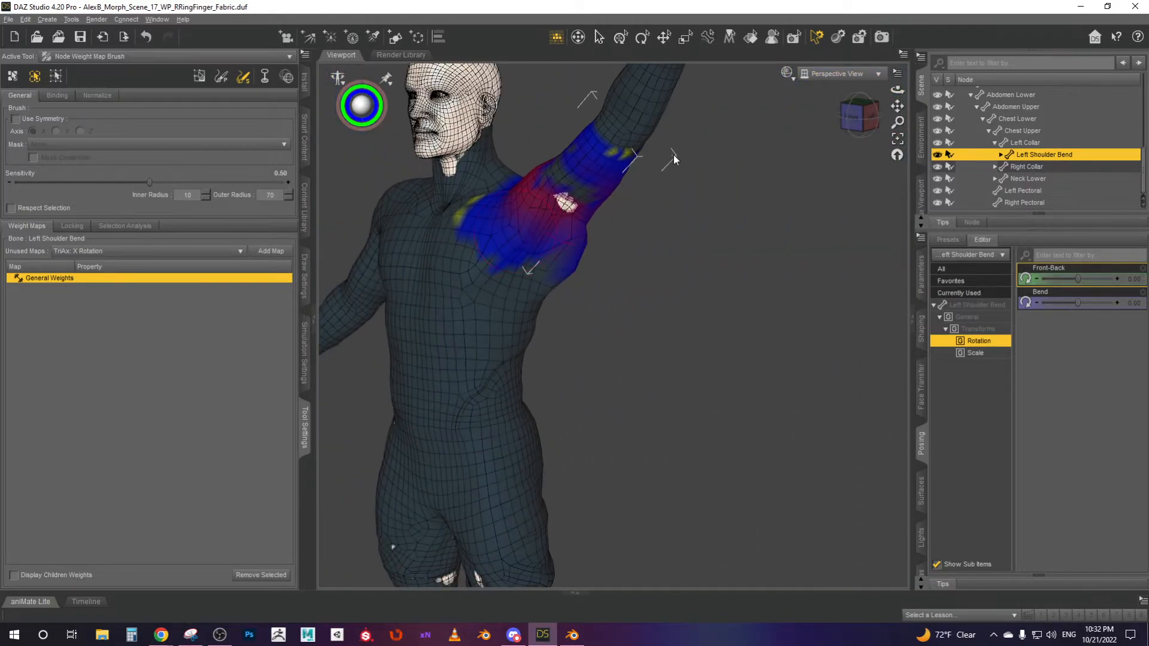
# Smooth the Left Shoulder Bend weights at the front armpit and paint Chest Lower weights along the left side below it.
pyautogui.moveTo(573, 251)
pyautogui.mouseDown()
pyautogui.moveTo(574, 278)
pyautogui.moveTo(545, 228)
pyautogui.moveTo(560, 205)
pyautogui.moveTo(543, 255)
pyautogui.mouseUp()
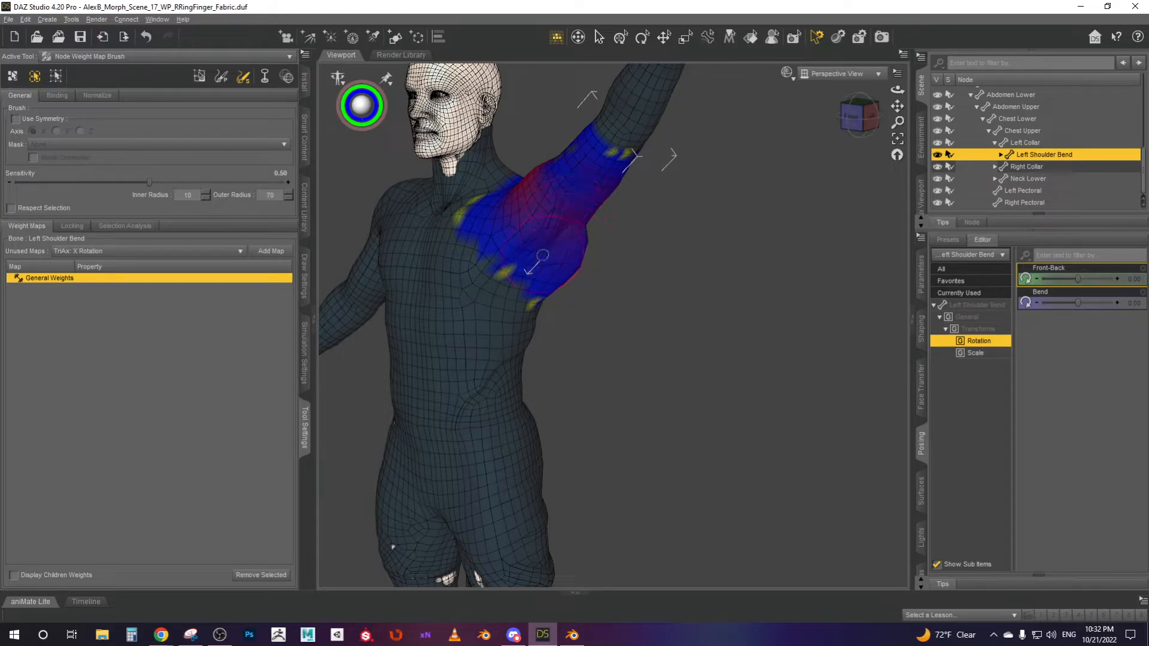
pyautogui.click(1025, 120)
pyautogui.click(221, 76)
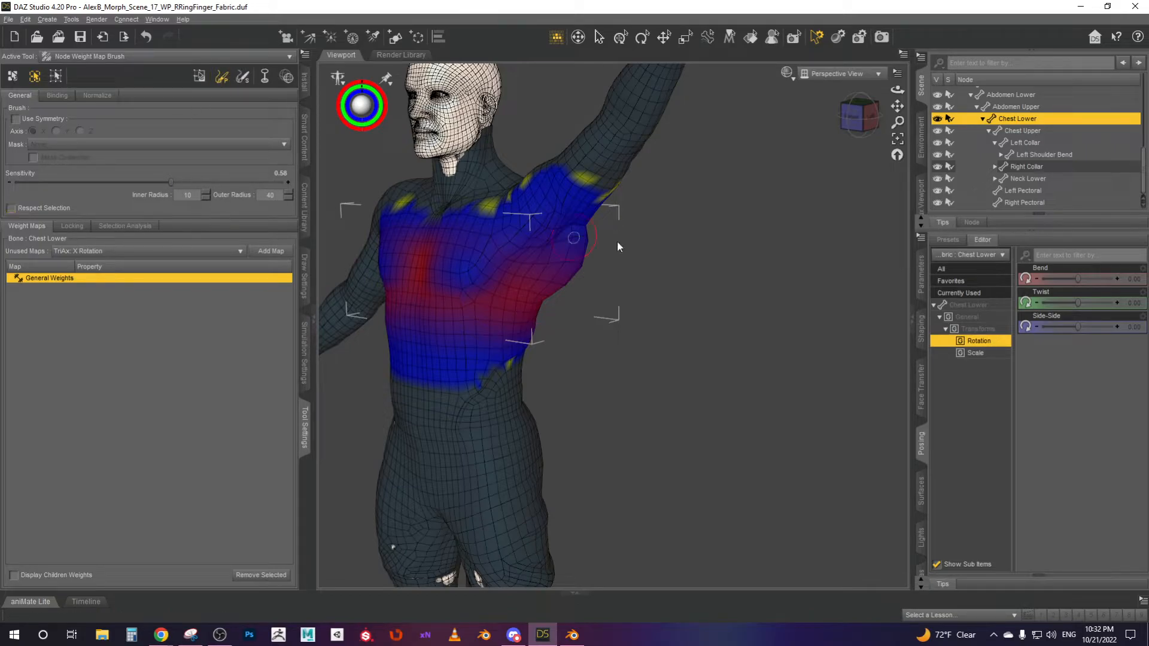
pyautogui.moveTo(572, 243); pyautogui.dragTo(567, 272)
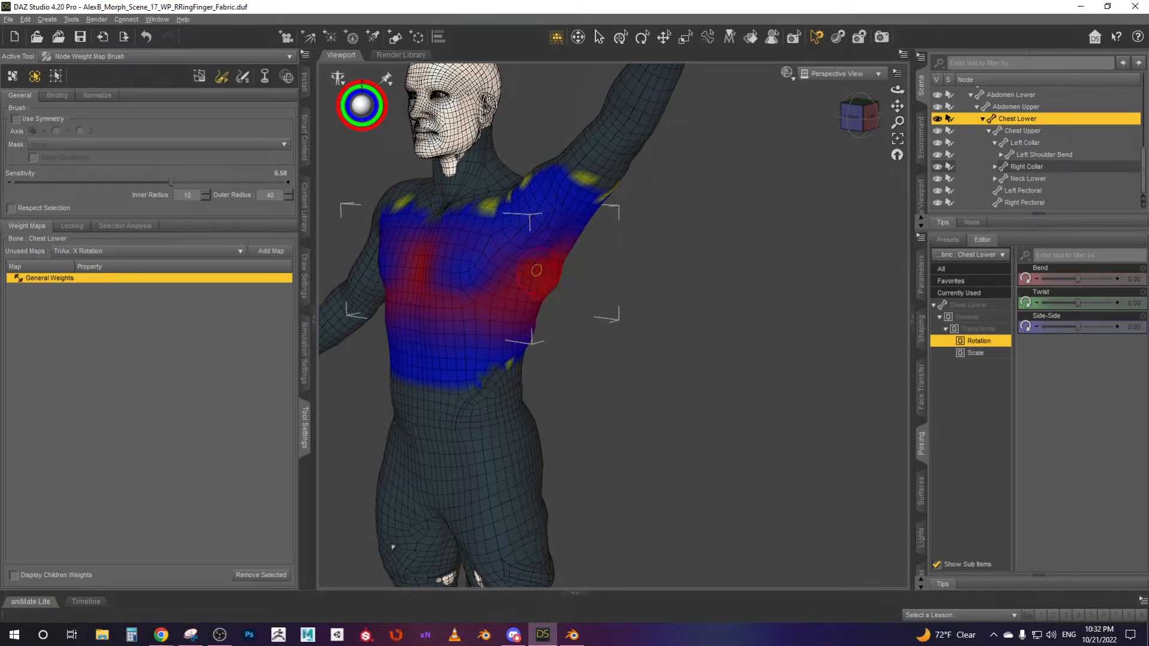
pyautogui.keyDown('alt'); pyautogui.moveTo(781, 149); pyautogui.dragTo(679, 263); pyautogui.keyUp('alt')
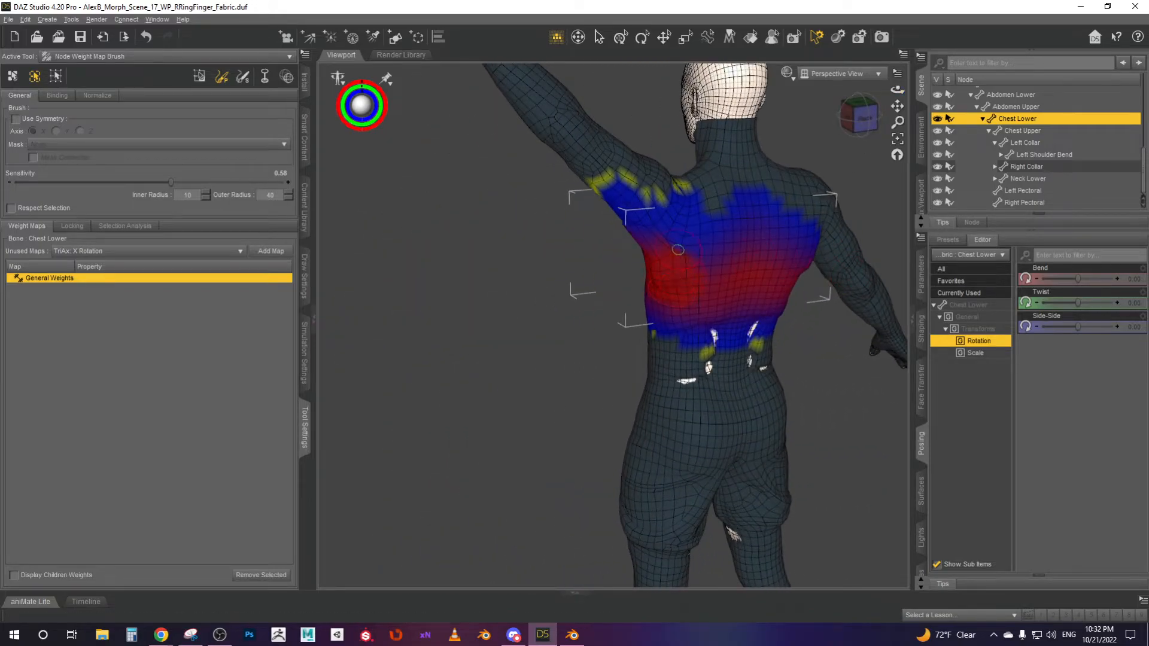
# Smooth the Chest Lower weights behind the left armpit and along their lower edge on the back.
pyautogui.click(242, 76)
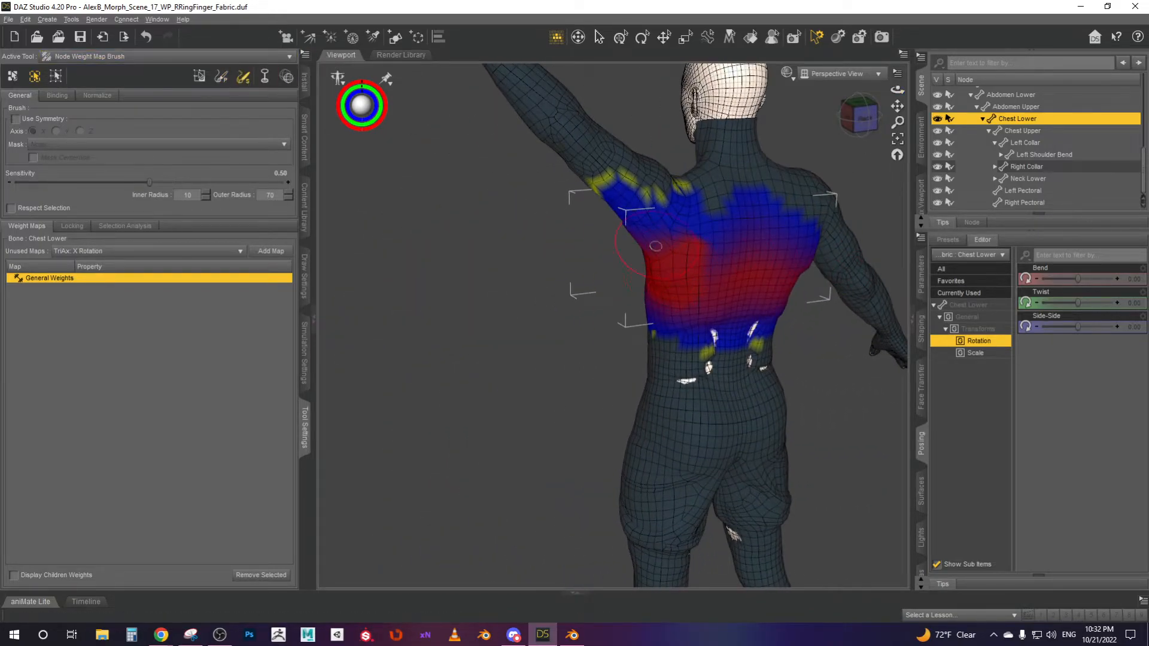
pyautogui.moveTo(656, 247); pyautogui.dragTo(632, 218)
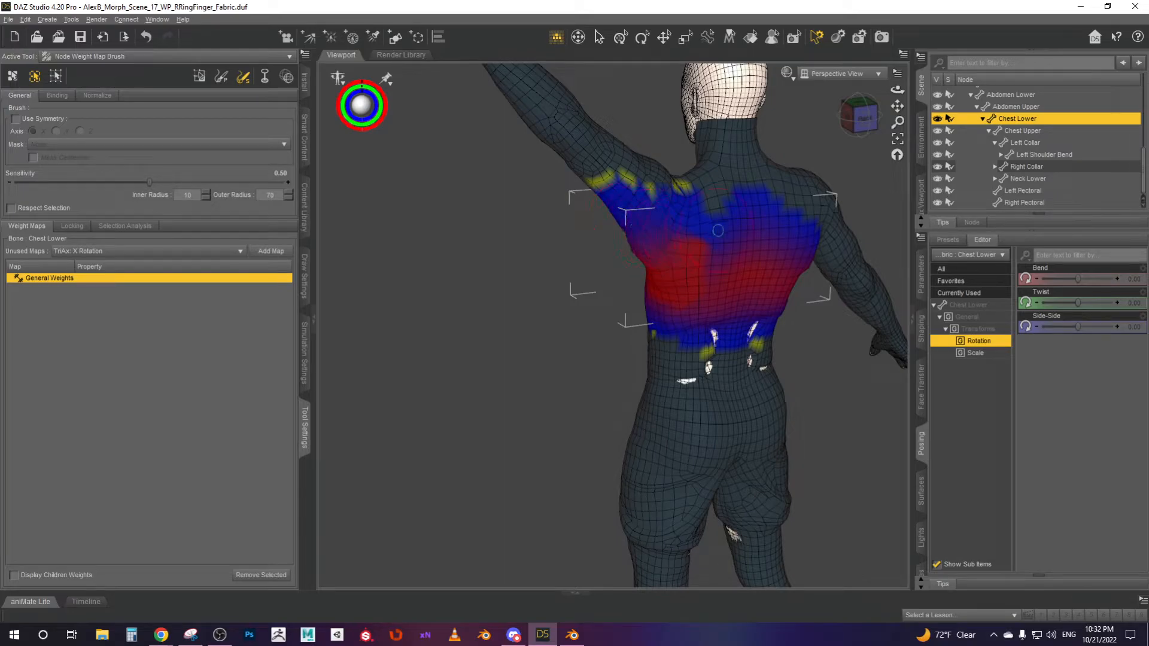
pyautogui.moveTo(699, 328); pyautogui.dragTo(677, 304)
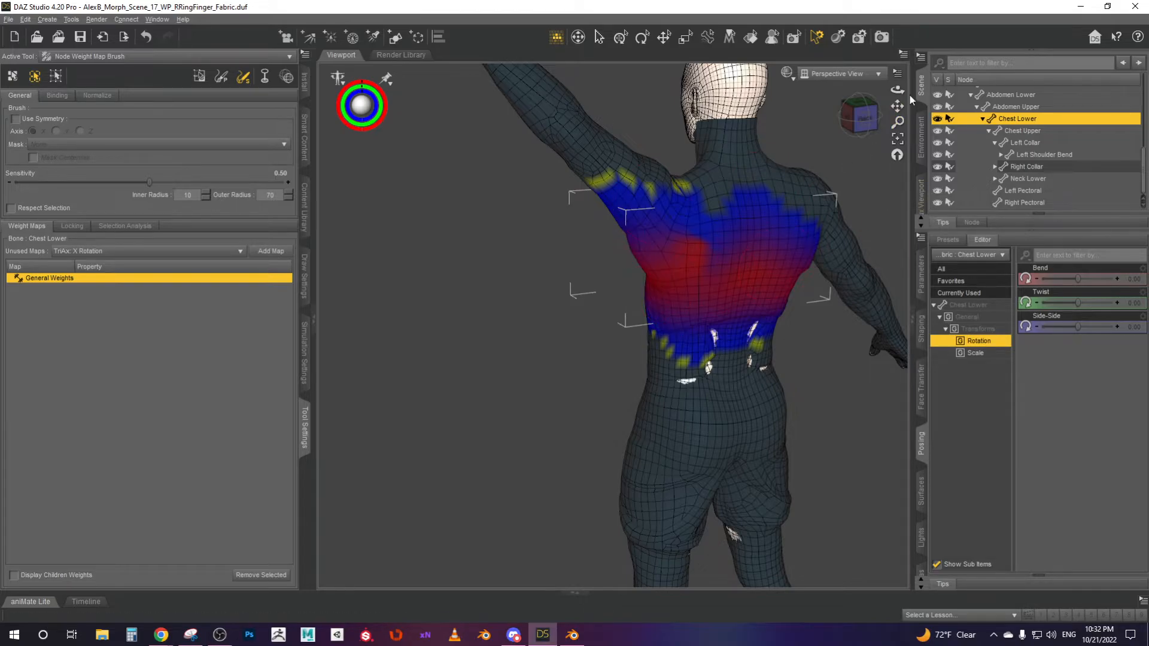
pyautogui.moveTo(897, 90); pyautogui.dragTo(796, 92)
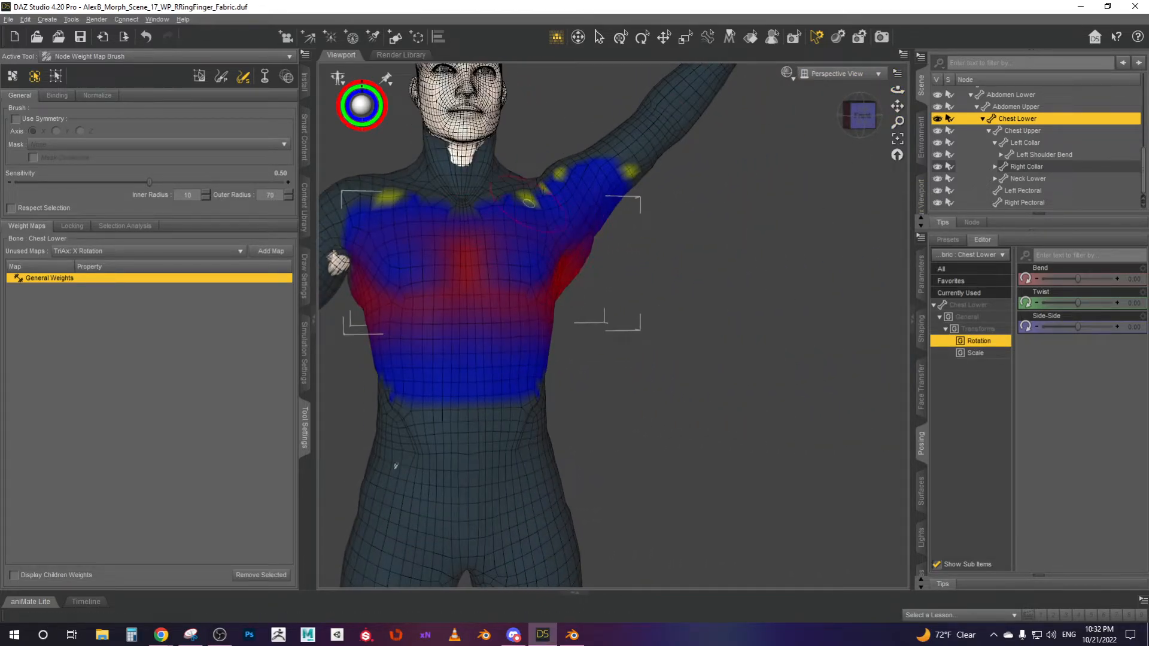
pyautogui.click(221, 76)
pyautogui.moveTo(723, 249); pyautogui.dragTo(568, 233)
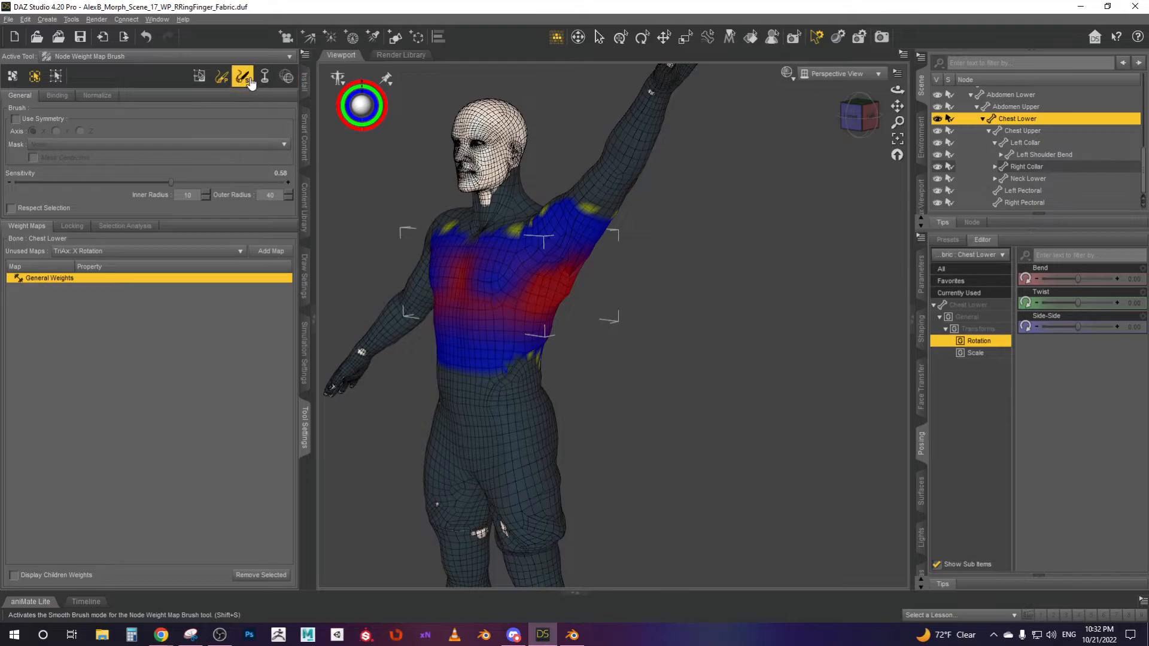
# Try to place a linear weight gradient by hand across the left upper arm.
pyautogui.click(266, 76)
pyautogui.moveTo(497, 507); pyautogui.dragTo(585, 150)
pyautogui.moveTo(744, 151); pyautogui.dragTo(652, 313)
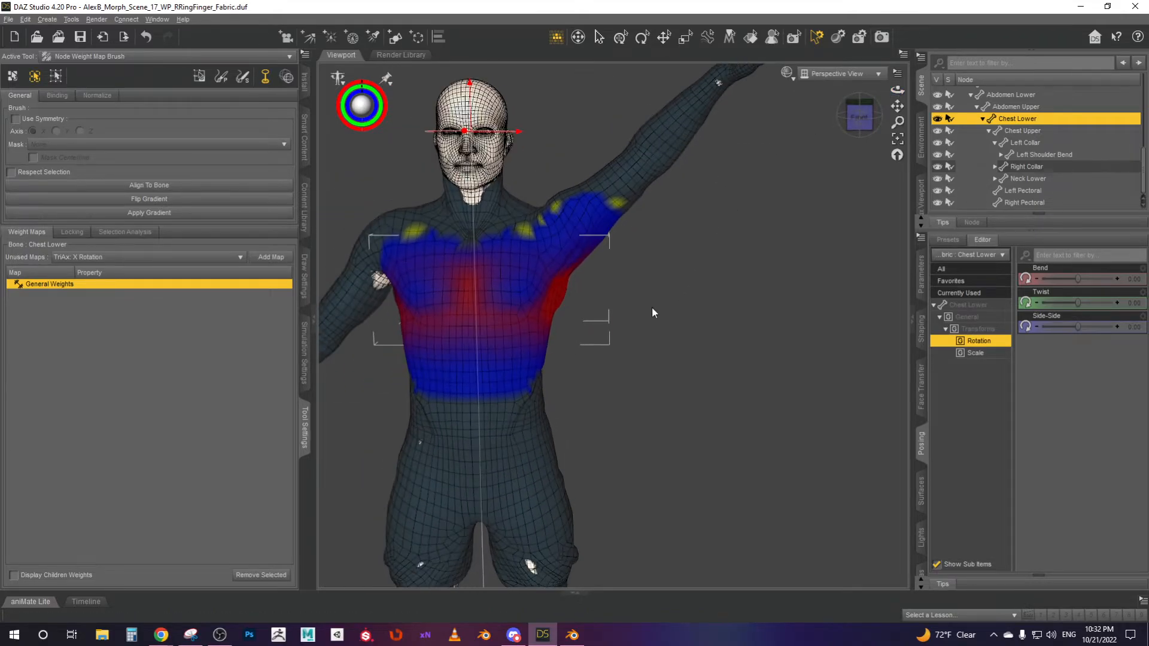
pyautogui.scroll(-6, 603, 353)
pyautogui.moveTo(572, 243); pyautogui.dragTo(628, 220)
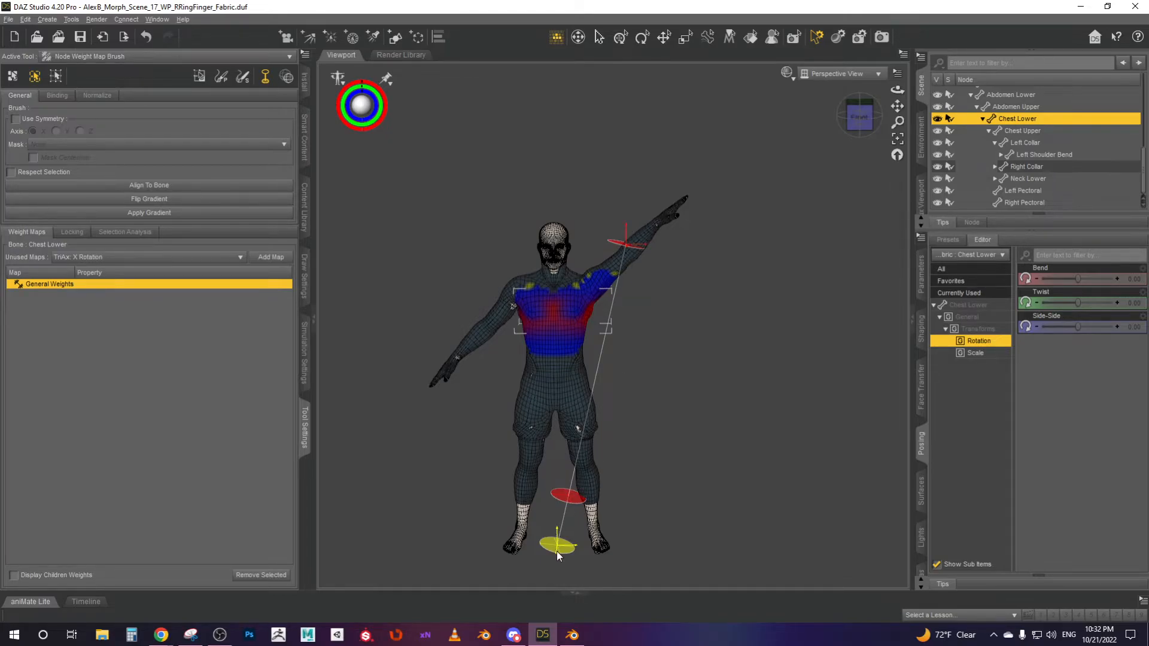
pyautogui.moveTo(557, 546); pyautogui.dragTo(553, 509)
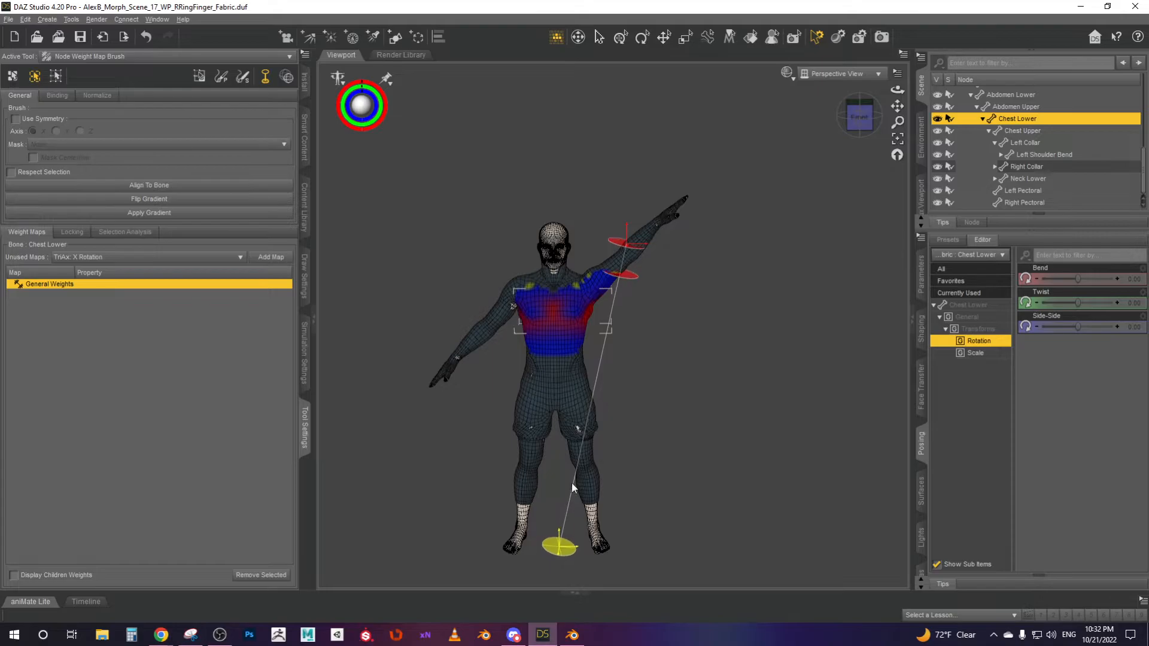
pyautogui.moveTo(560, 535); pyautogui.dragTo(594, 287)
pyautogui.moveTo(898, 90); pyautogui.dragTo(630, 294)
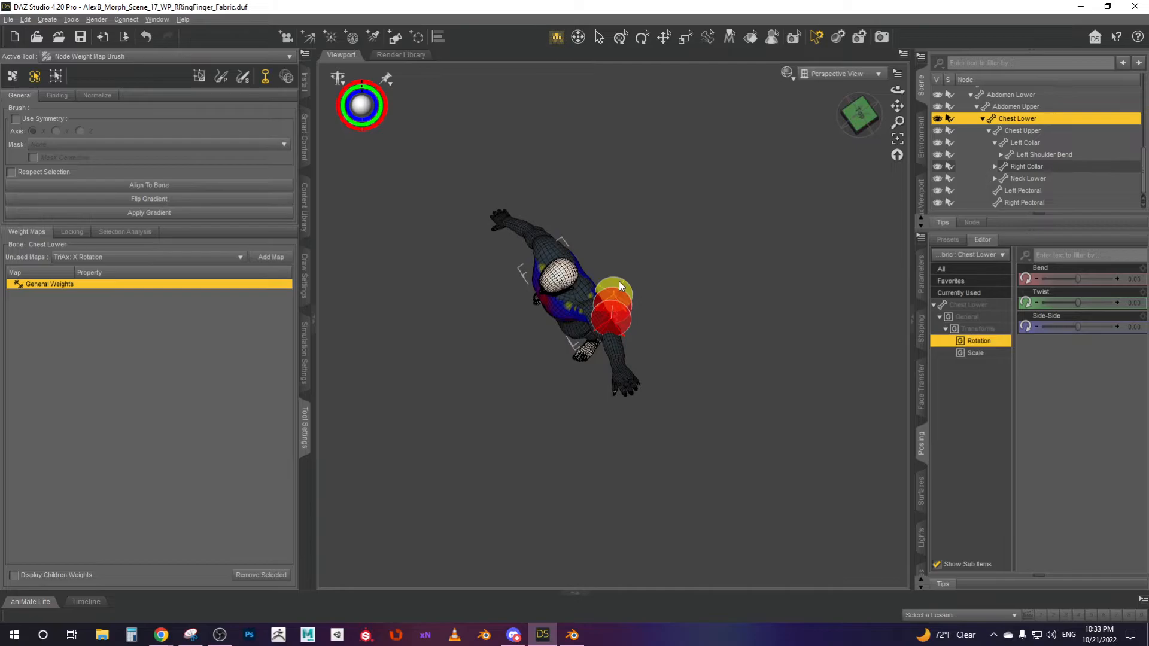
pyautogui.moveTo(620, 283); pyautogui.dragTo(549, 307)
pyautogui.moveTo(897, 90)
pyautogui.mouseDown()
pyautogui.moveTo(874, 57)
pyautogui.moveTo(895, 87)
pyautogui.moveTo(880, 91)
pyautogui.mouseUp()
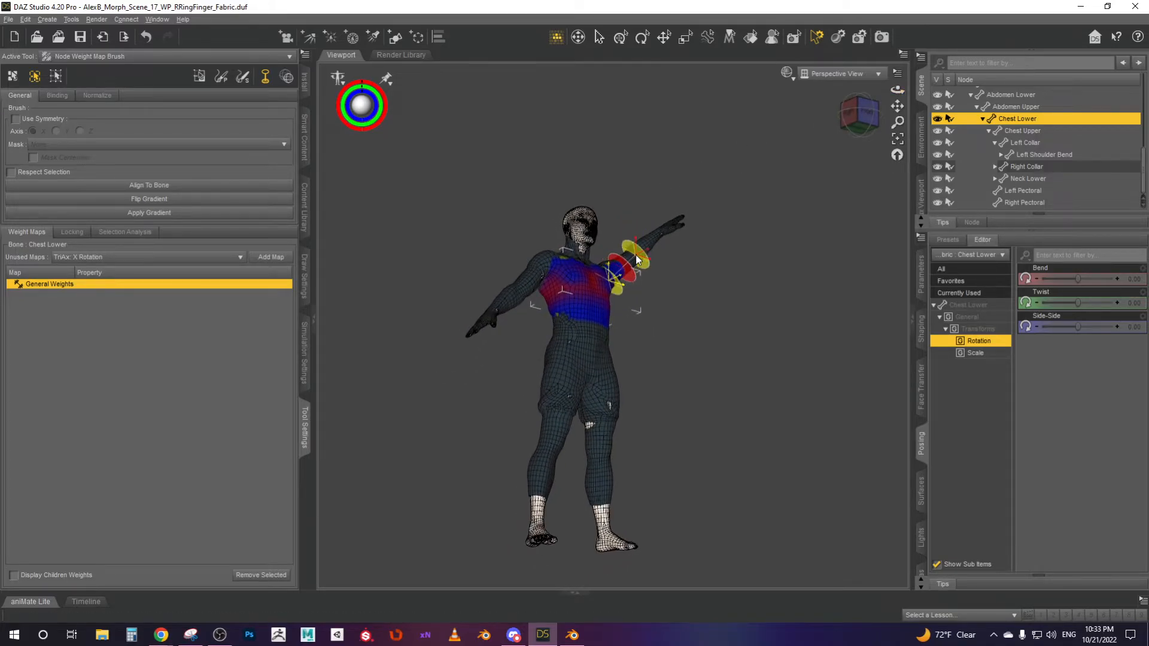
pyautogui.moveTo(896, 90); pyautogui.dragTo(910, 90)
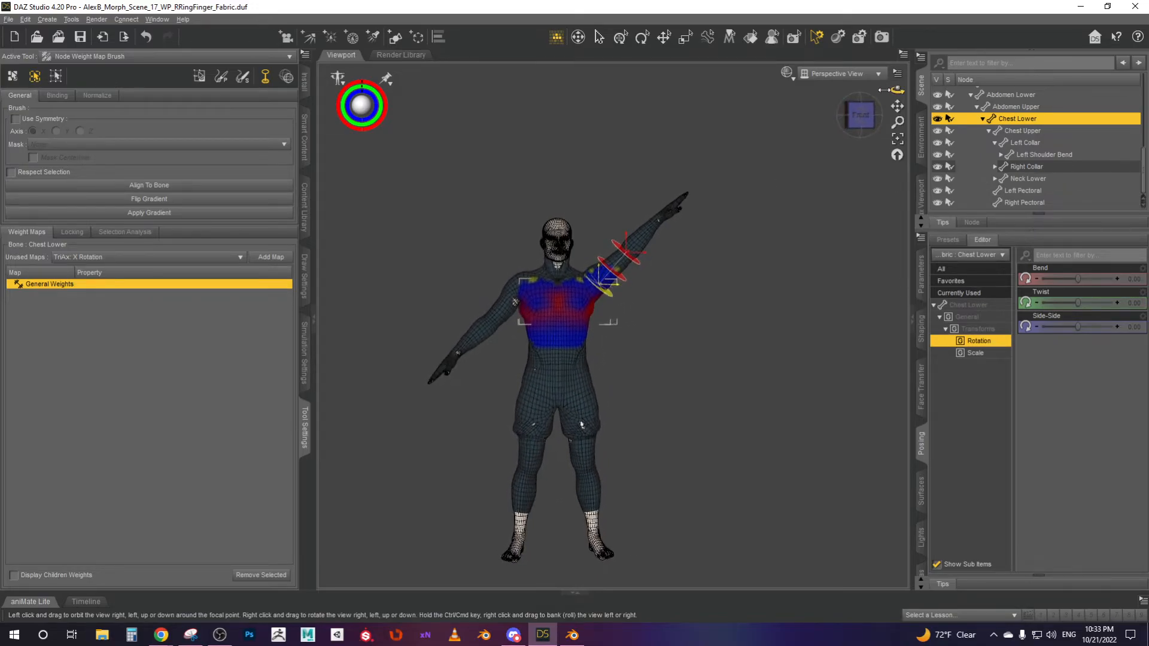
# Align the linear gradient to the fabric's Left Shoulder Bend bone, flip it and apply it to the General Weights map.
pyautogui.click(131, 187)
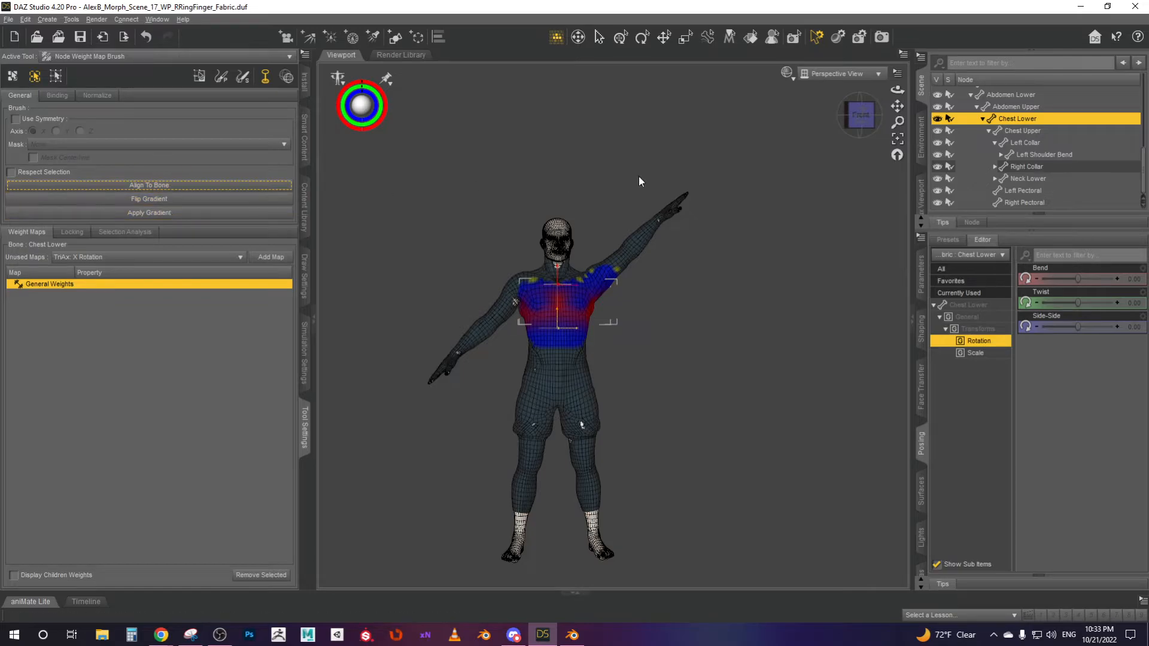
pyautogui.click(1044, 155)
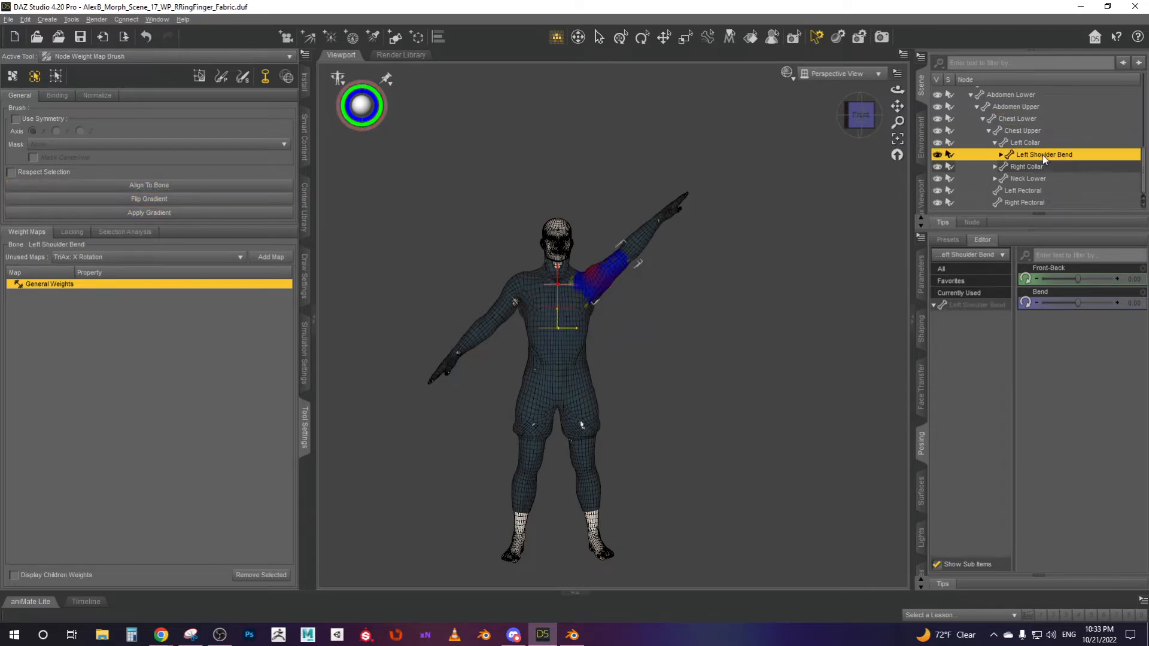
pyautogui.click(185, 188)
pyautogui.click(144, 204)
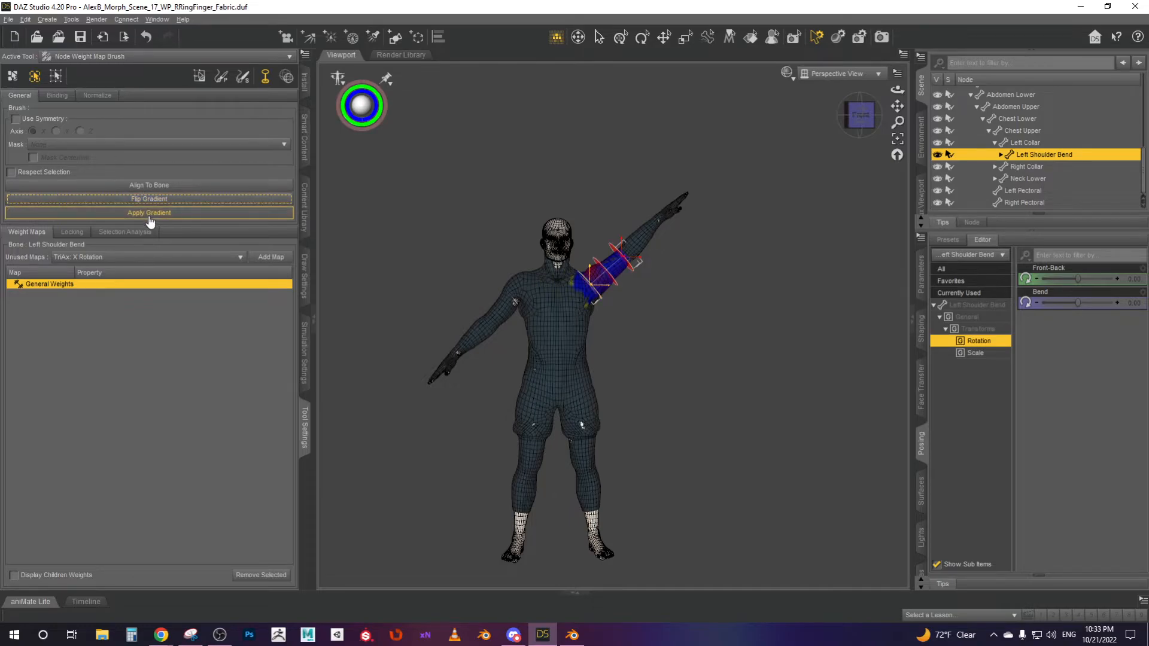
pyautogui.click(149, 214)
pyautogui.scroll(6, 657, 245)
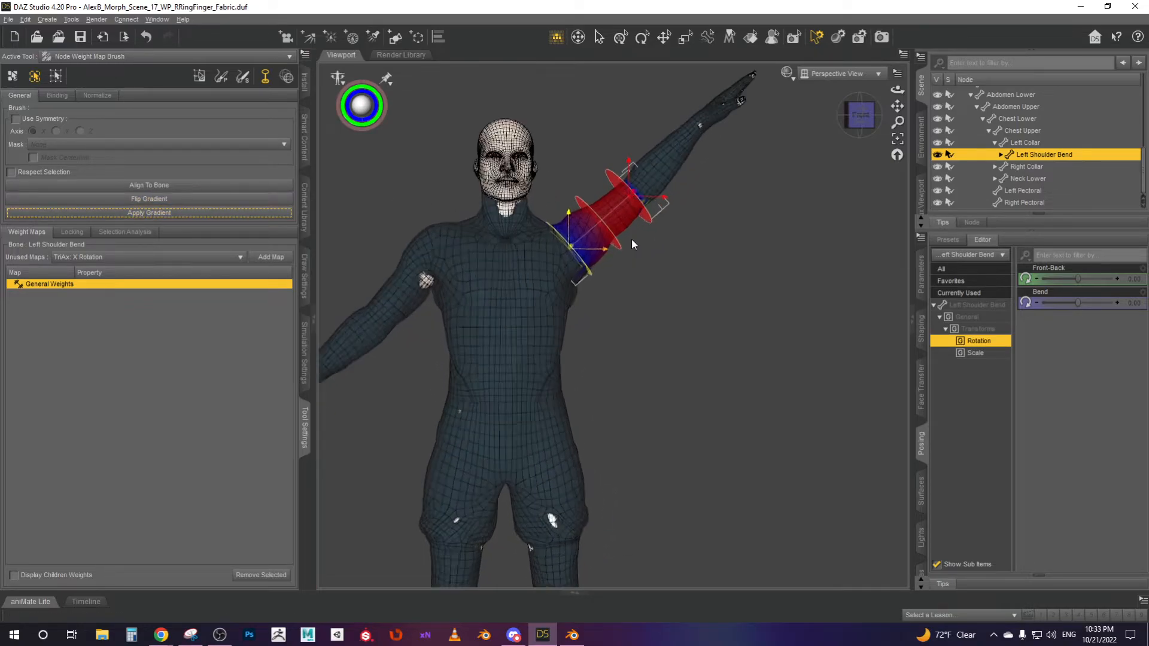
pyautogui.scroll(2, 633, 244)
pyautogui.moveTo(898, 106); pyautogui.dragTo(899, 160)
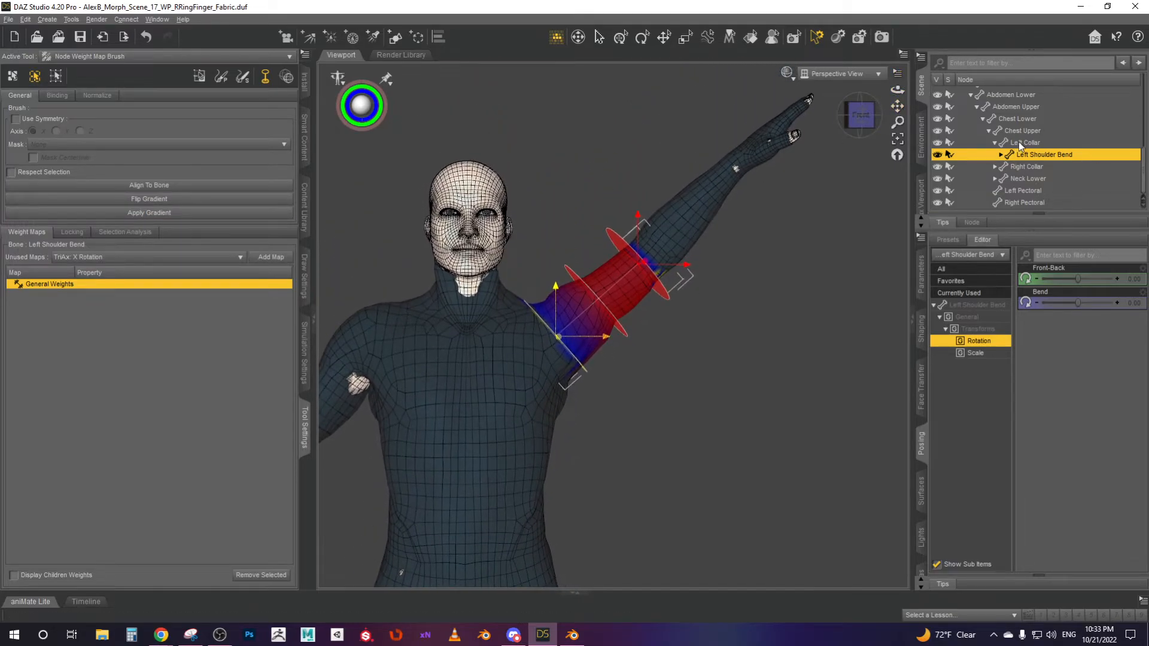
# Lower the driver figure's left arm by setting its Left Shoulder Bend's Bend rotation to -4.25.
pyautogui.scroll(2, 1021, 153)
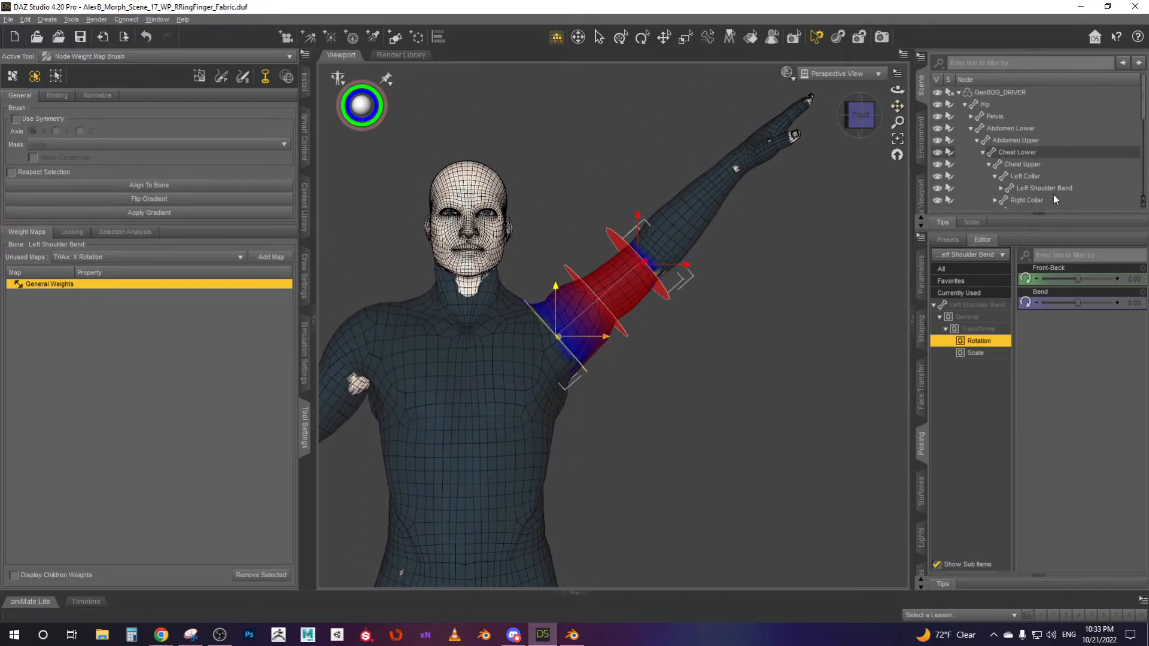
pyautogui.click(1055, 189)
pyautogui.moveTo(1078, 303); pyautogui.dragTo(1062, 235)
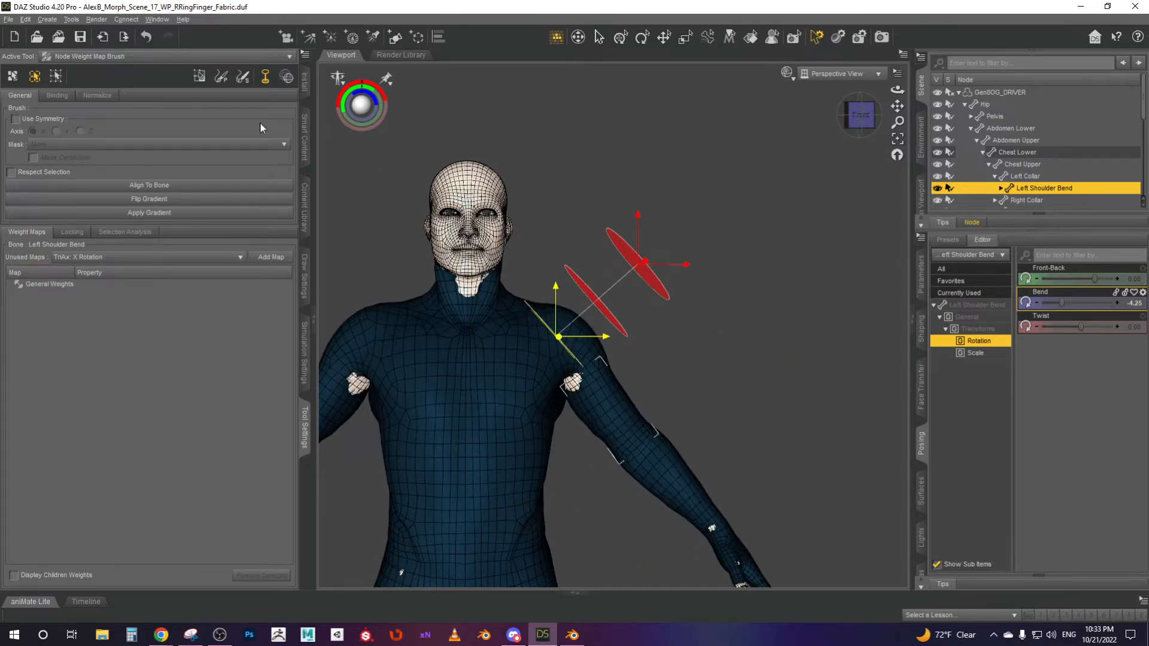
# Snap a spherical gradient to the Left Collar bone and apply it to the fabric's Left Collar weights.
pyautogui.click(287, 76)
pyautogui.scroll(3, 541, 260)
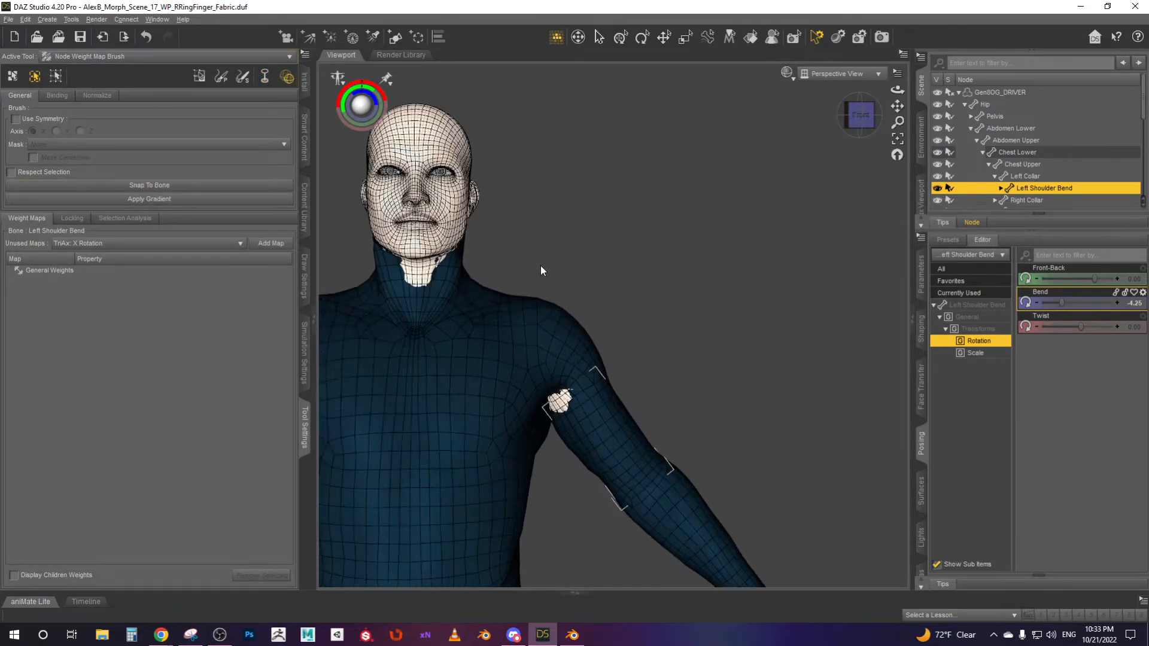
pyautogui.scroll(-4, 479, 262)
pyautogui.scroll(-2, 456, 265)
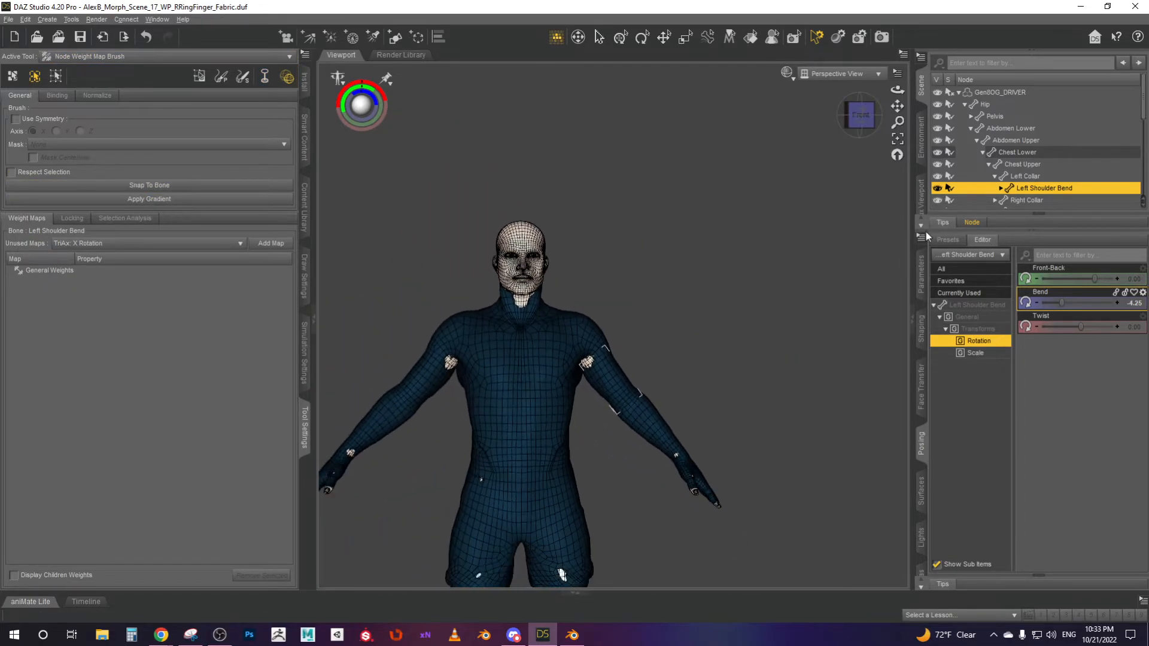
pyautogui.click(1022, 178)
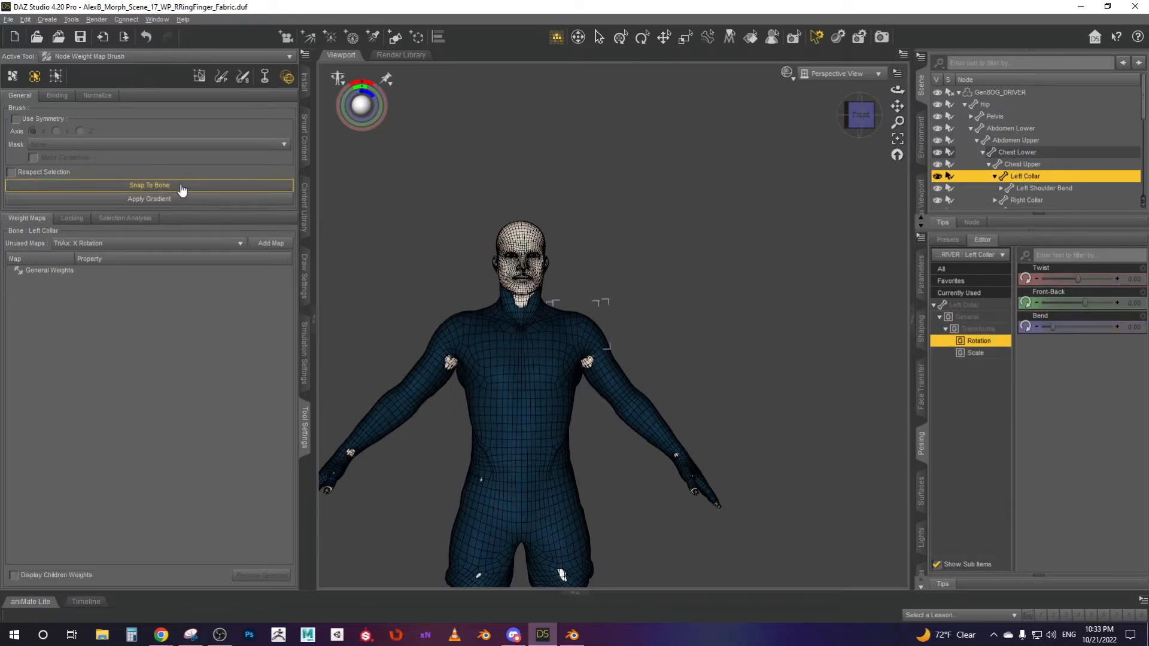
pyautogui.click(158, 185)
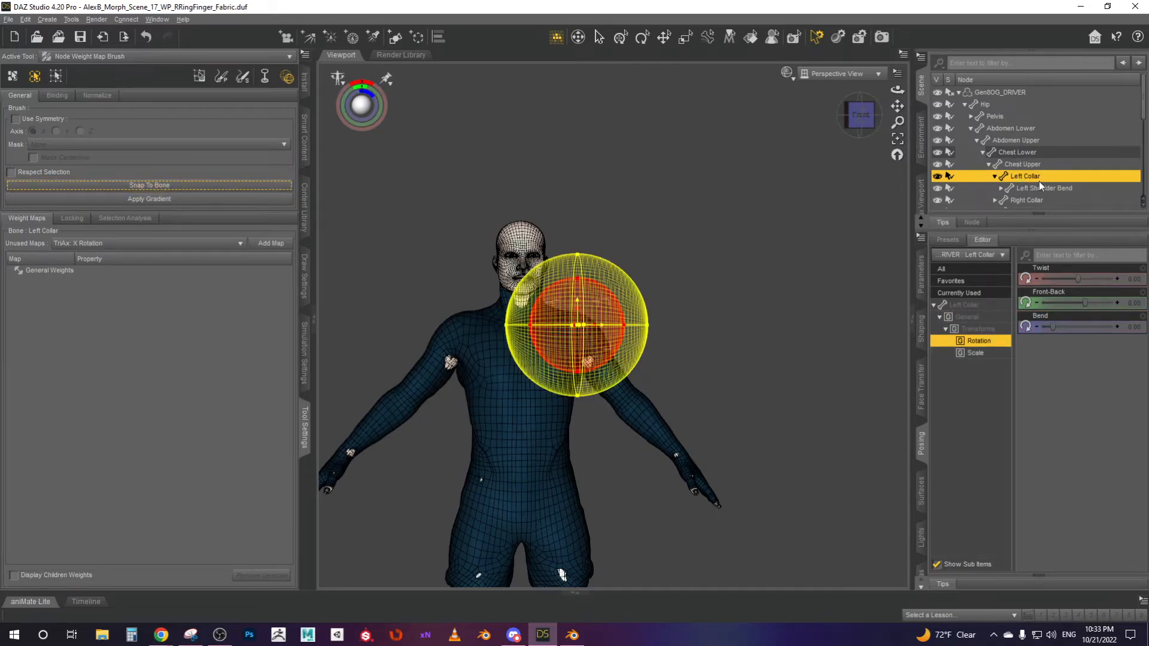
pyautogui.scroll(-1, 1042, 179)
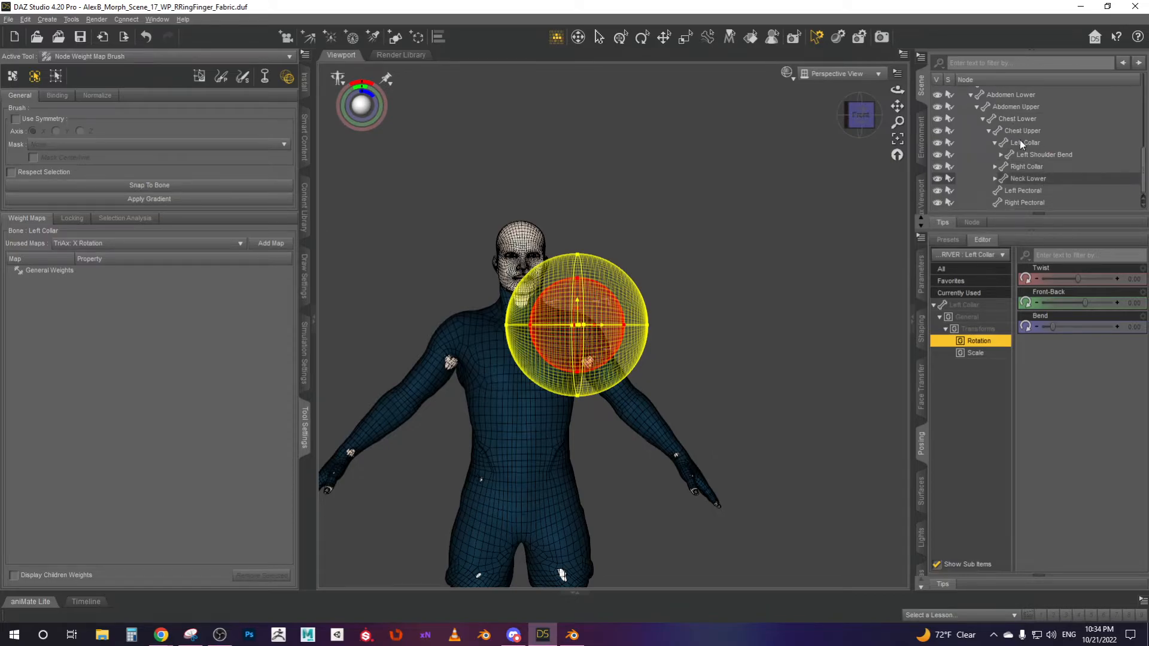
pyautogui.click(1020, 143)
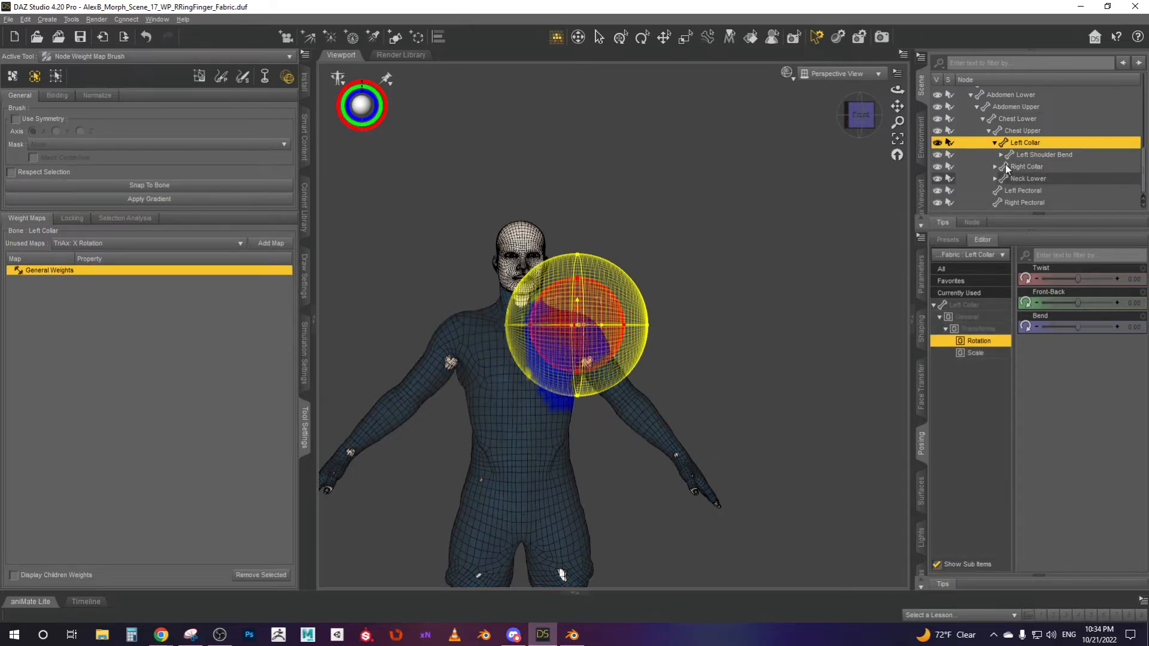
pyautogui.click(172, 198)
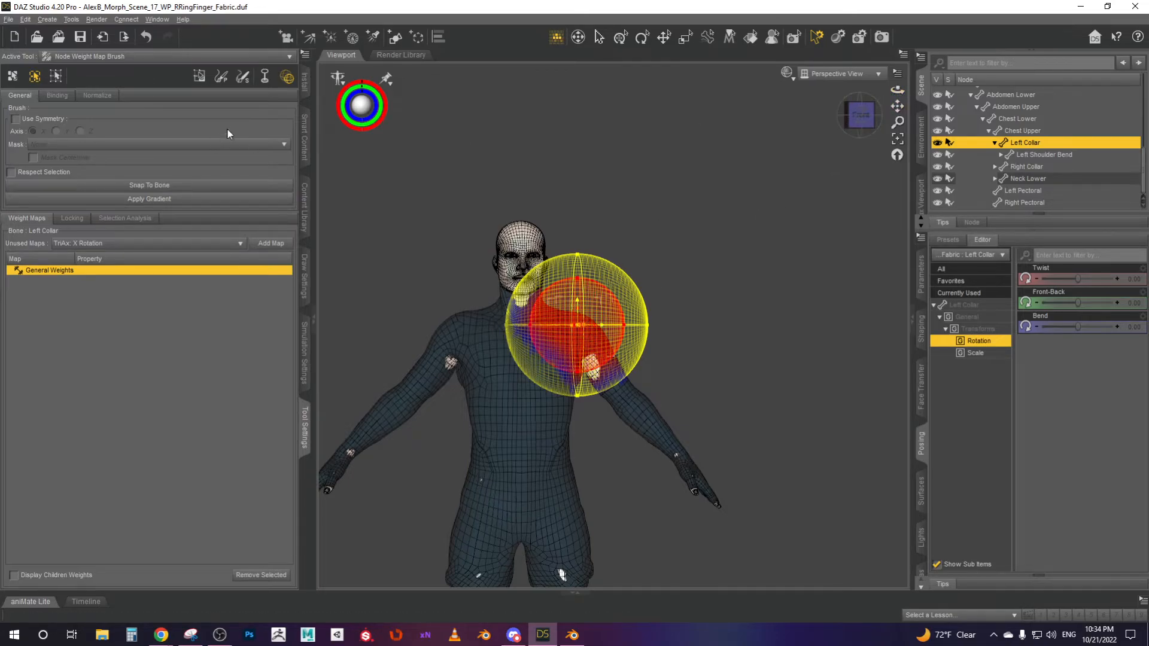
# Smooth the fabric's Left Collar weights across the chest, shoulder and upper arm, working from several angles.
pyautogui.click(222, 76)
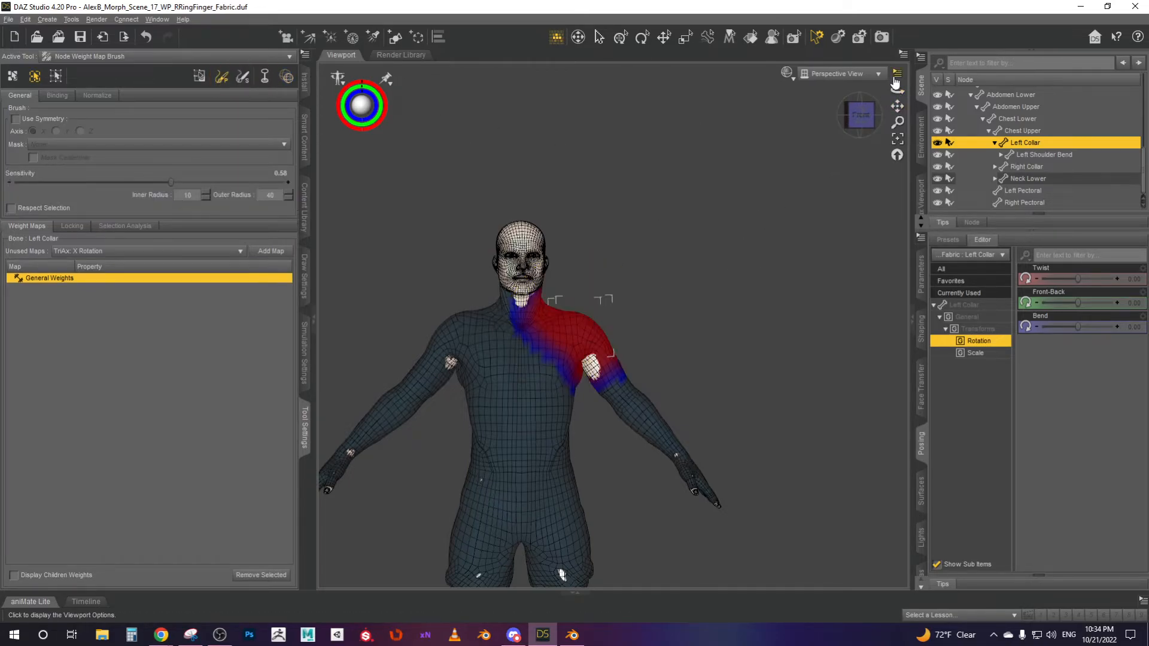
pyautogui.moveTo(897, 90)
pyautogui.mouseDown()
pyautogui.moveTo(706, 93)
pyautogui.moveTo(897, 95)
pyautogui.mouseUp()
pyautogui.click(243, 77)
pyautogui.moveTo(549, 335)
pyautogui.mouseDown()
pyautogui.moveTo(594, 367)
pyautogui.moveTo(580, 341)
pyautogui.mouseUp()
pyautogui.moveTo(897, 91); pyautogui.dragTo(846, 299)
pyautogui.moveTo(623, 340)
pyautogui.mouseDown()
pyautogui.moveTo(671, 323)
pyautogui.moveTo(623, 345)
pyautogui.mouseUp()
pyautogui.moveTo(897, 91); pyautogui.dragTo(994, 69)
pyautogui.scroll(1, 620, 307)
pyautogui.scroll(-1, 784, 285)
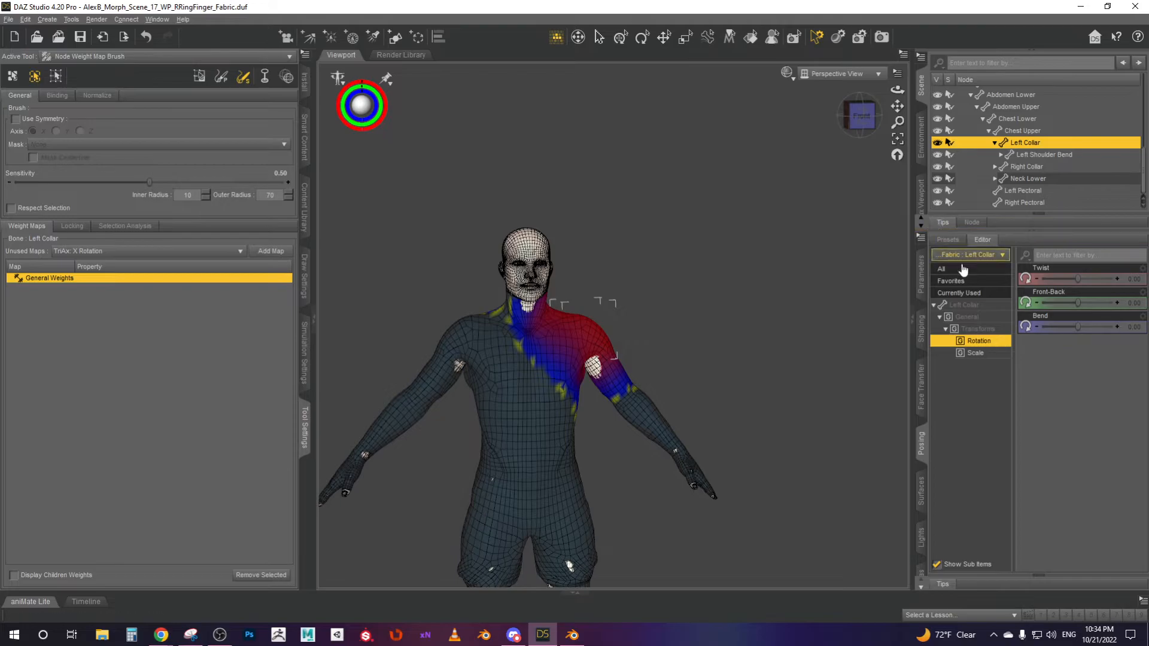
# Test the fabric's Left Collar deformation by rotating the bone, and undo each rotation.
pyautogui.moveTo(1077, 301); pyautogui.dragTo(1089, 320)
pyautogui.hotkey('ctrl', 'z')
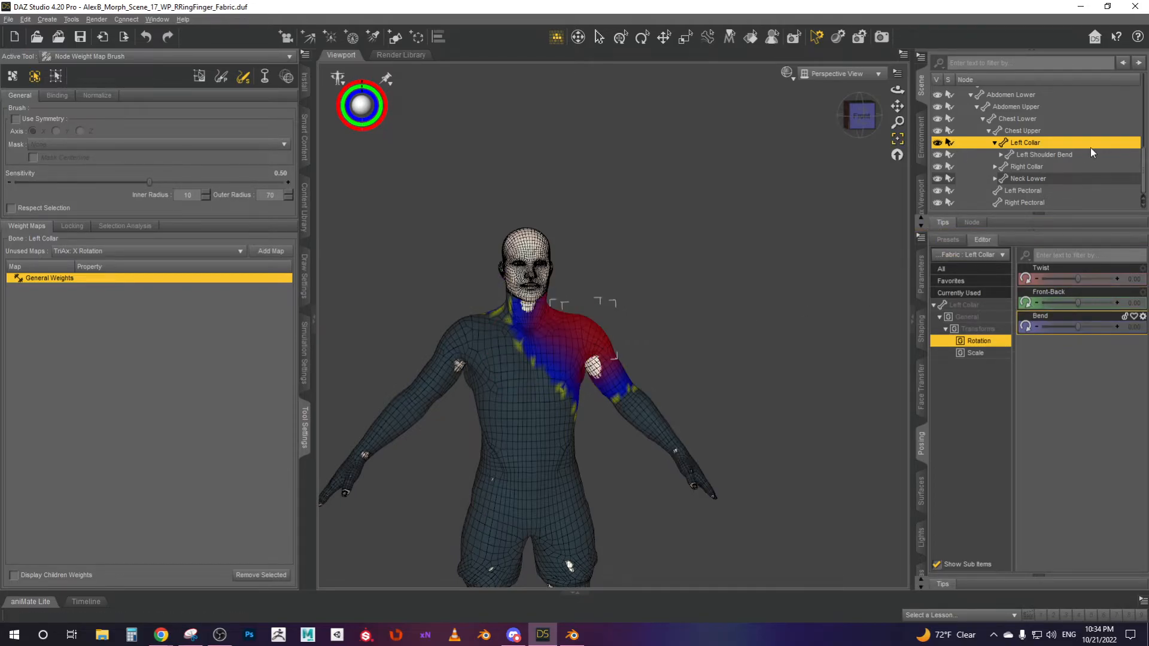
pyautogui.moveTo(1077, 327); pyautogui.dragTo(1104, 326)
pyautogui.hotkey('ctrl', 'z')
# Collapse the Gen8OG_DRIVER and SlushSuit_Fabric bone hierarchies in the scene list.
pyautogui.scroll(5, 1045, 165)
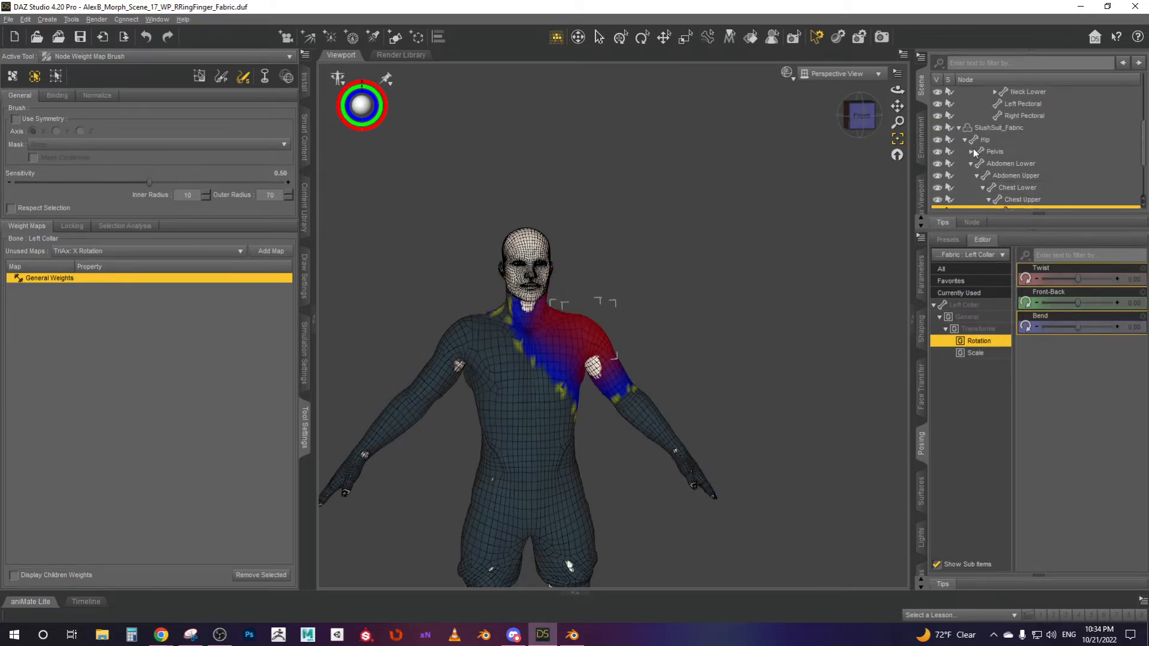
pyautogui.scroll(-5, 778, 267)
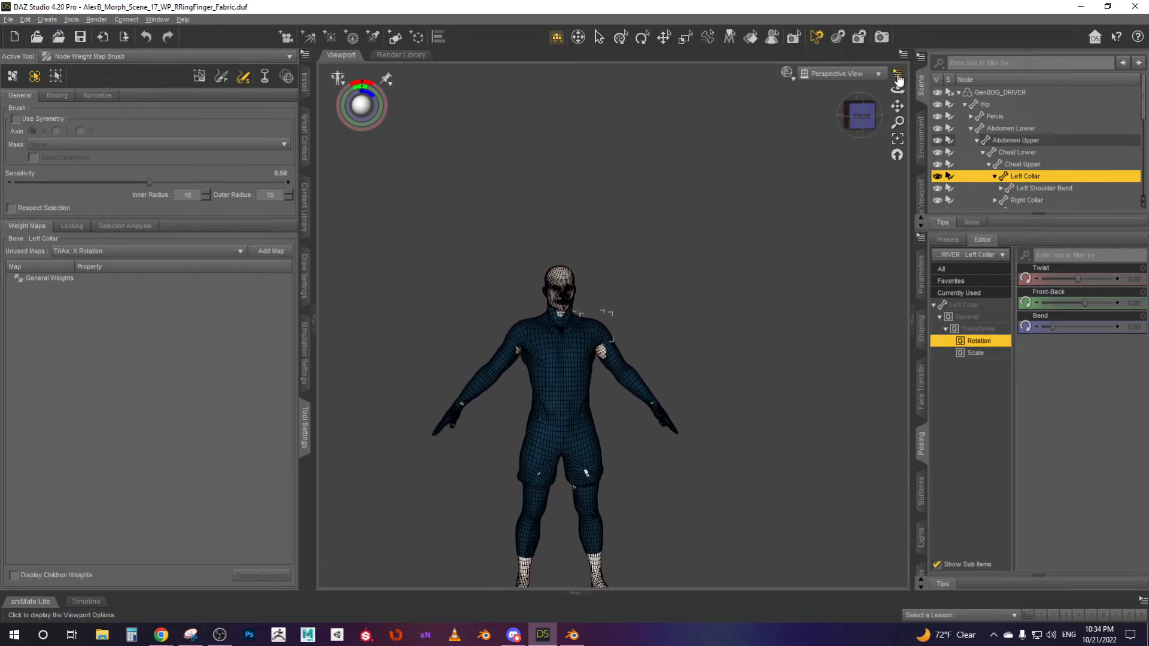
pyautogui.moveTo(897, 89); pyautogui.dragTo(1020, 152)
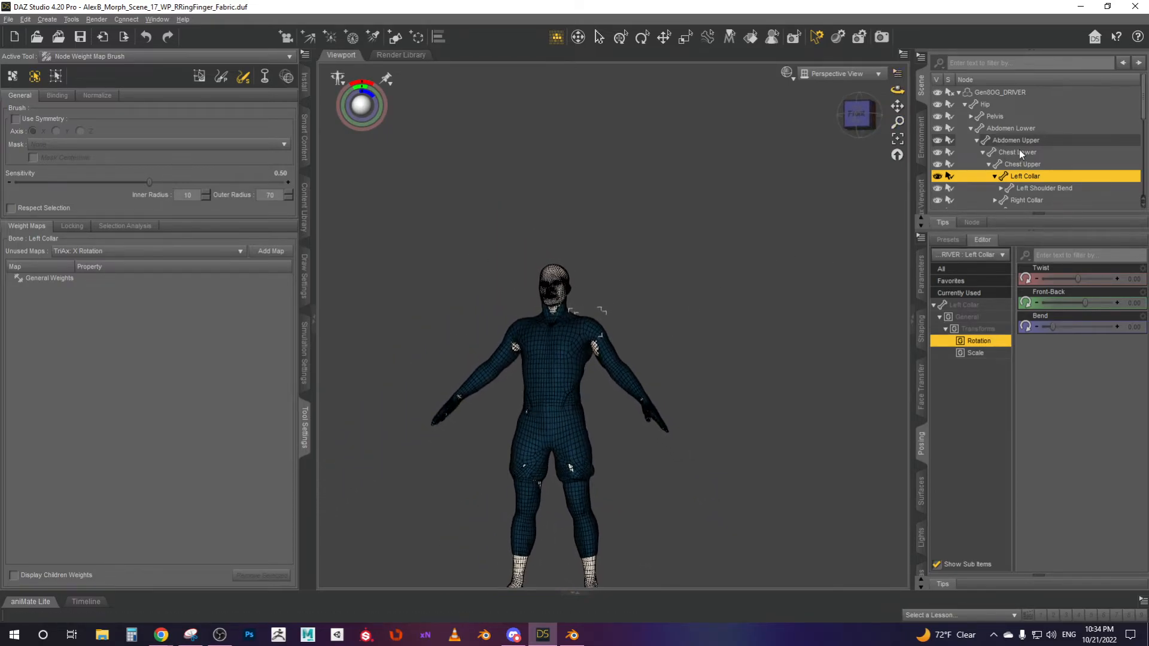
pyautogui.click(959, 91)
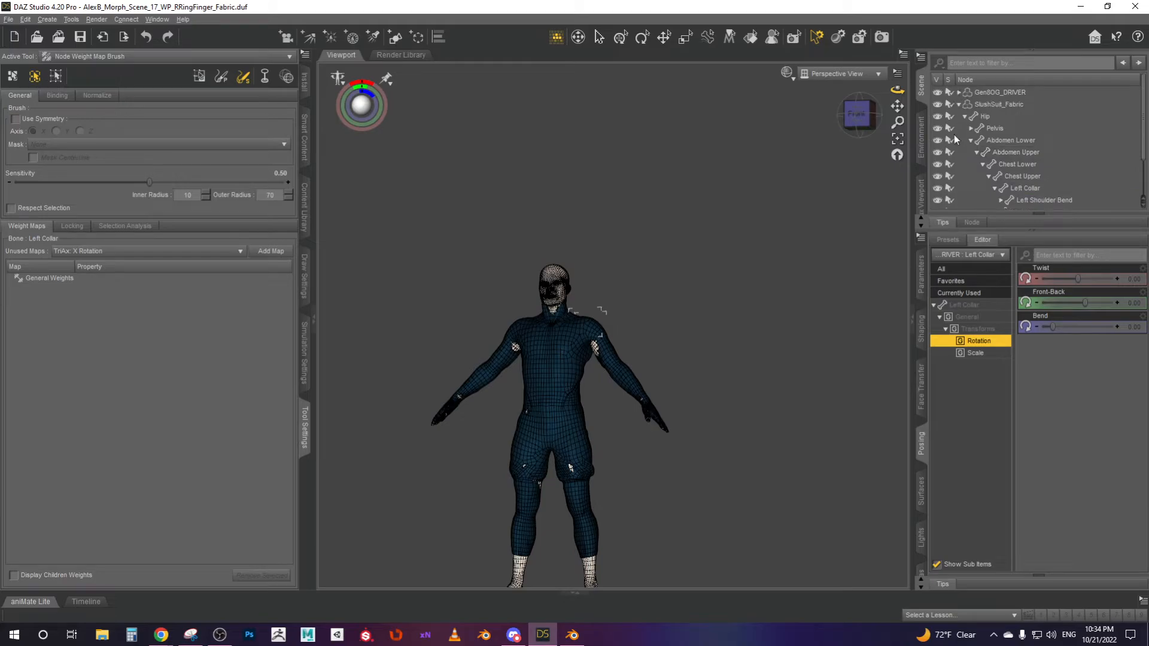
pyautogui.click(959, 105)
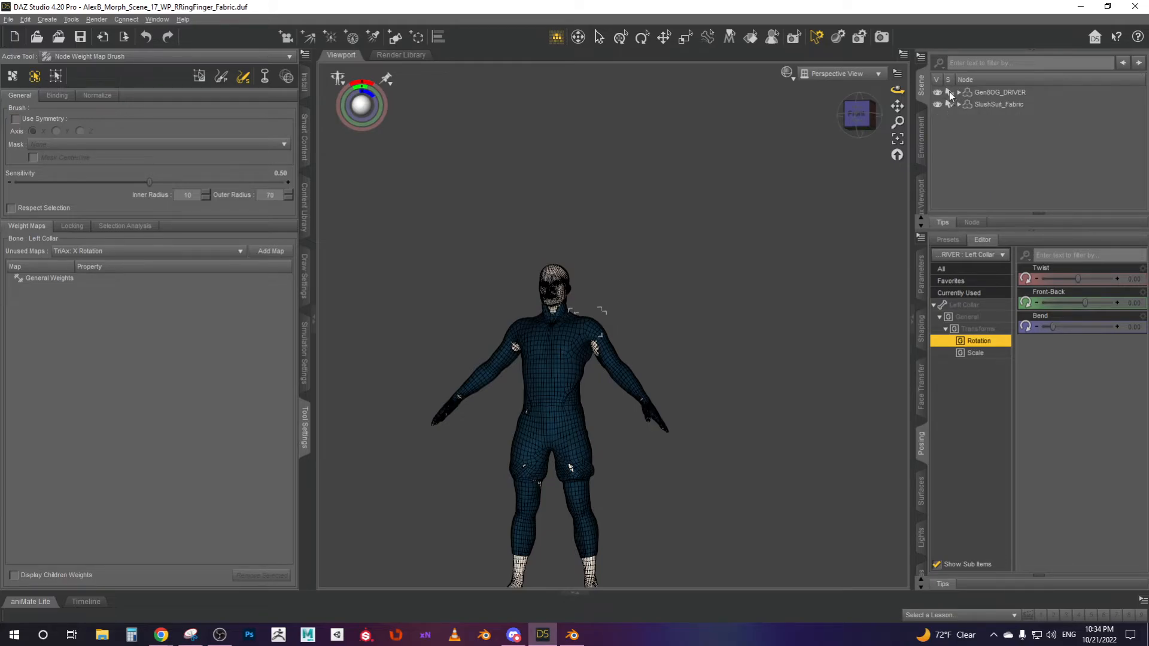
pyautogui.click(8, 20)
pyautogui.click(483, 188)
pyautogui.click(572, 635)
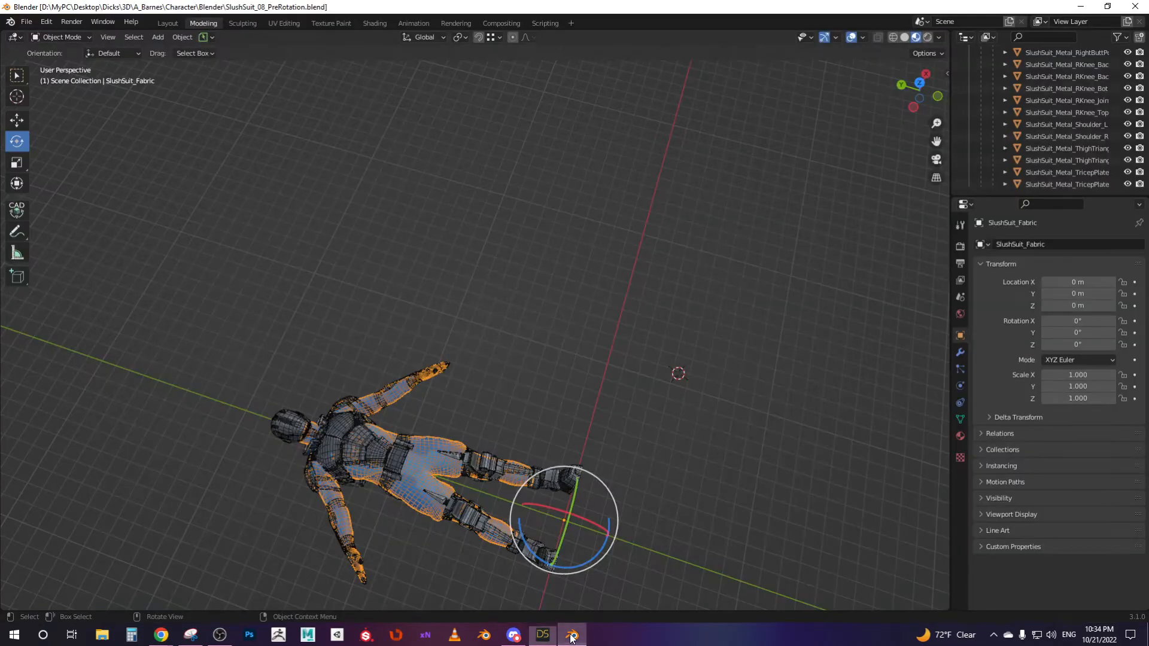
pyautogui.click(532, 643)
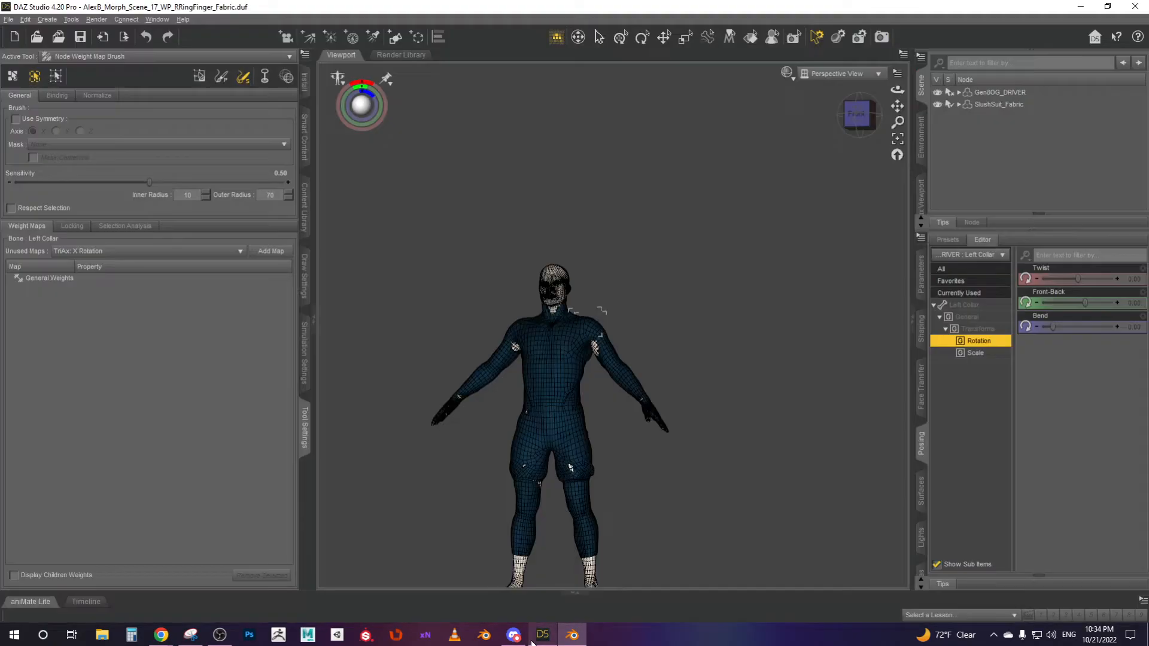
# Import MetalBits_Groups from the _TEST folder and collapse the driver figure's hierarchy in the scene list.
pyautogui.click(7, 20)
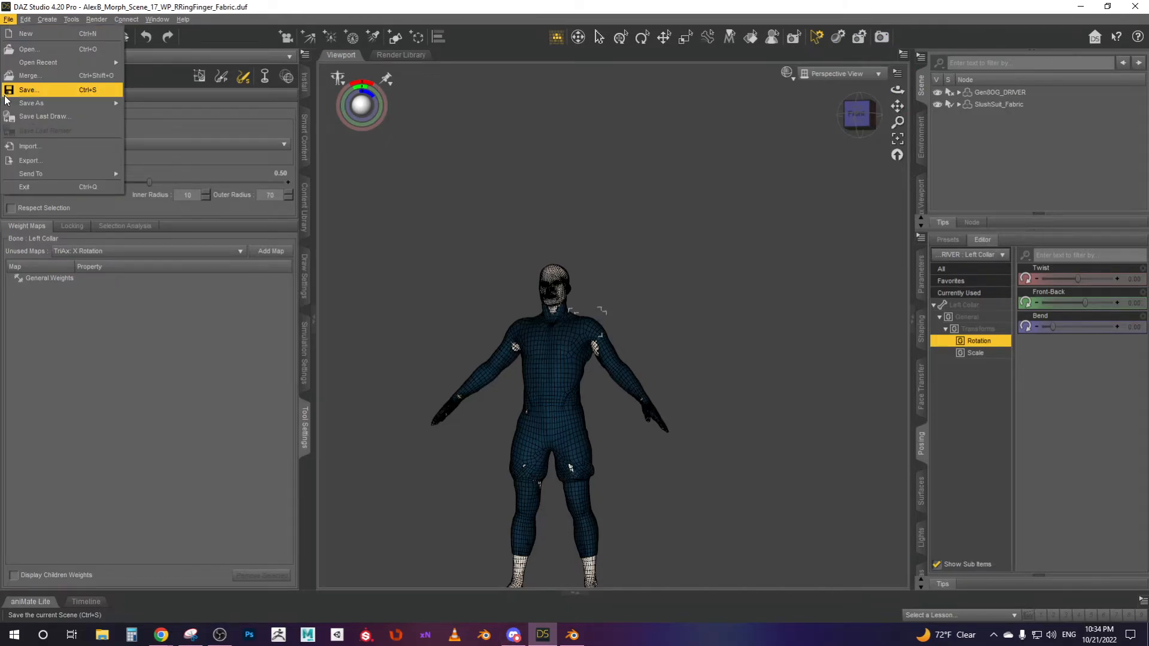
pyautogui.click(31, 148)
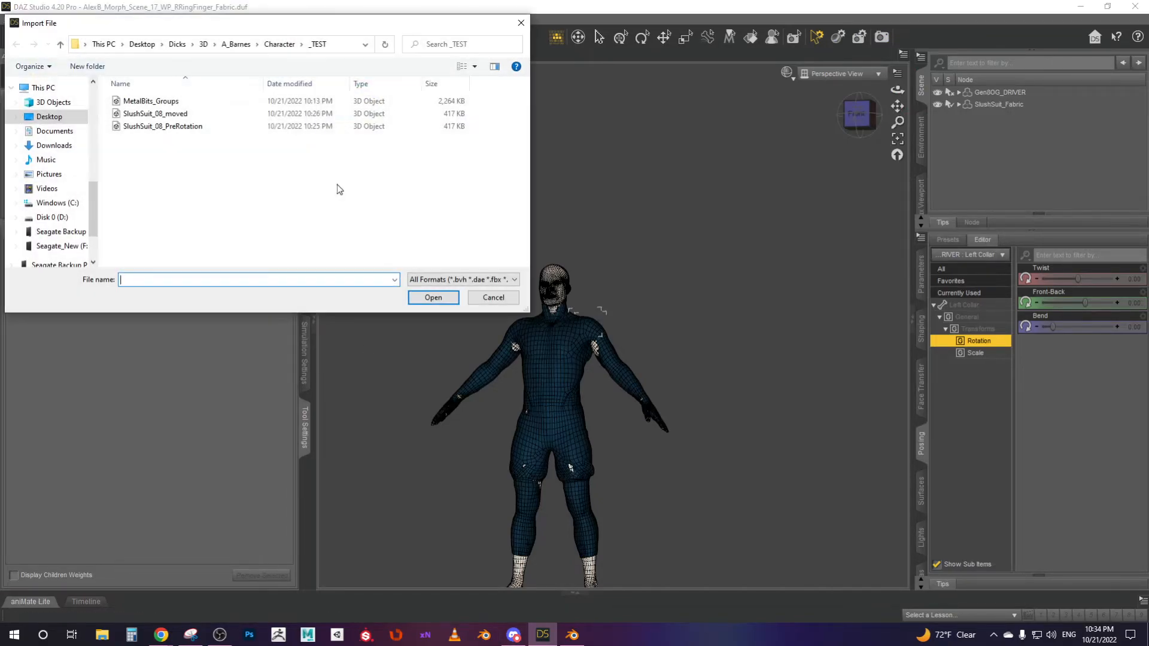
pyautogui.click(151, 101)
pyautogui.click(433, 298)
pyautogui.click(758, 307)
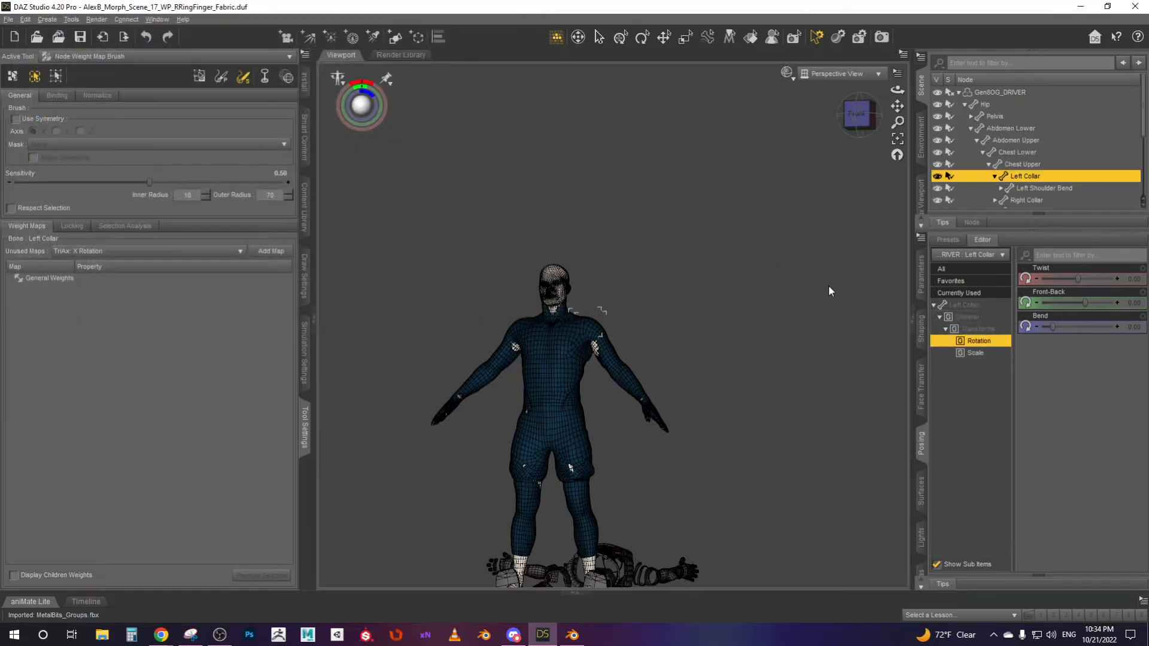
pyautogui.click(960, 92)
# Highlight the imported SlushSuit_MetalBits 05, 03, 04 and 02 objects together to locate them in the scene.
pyautogui.click(995, 116)
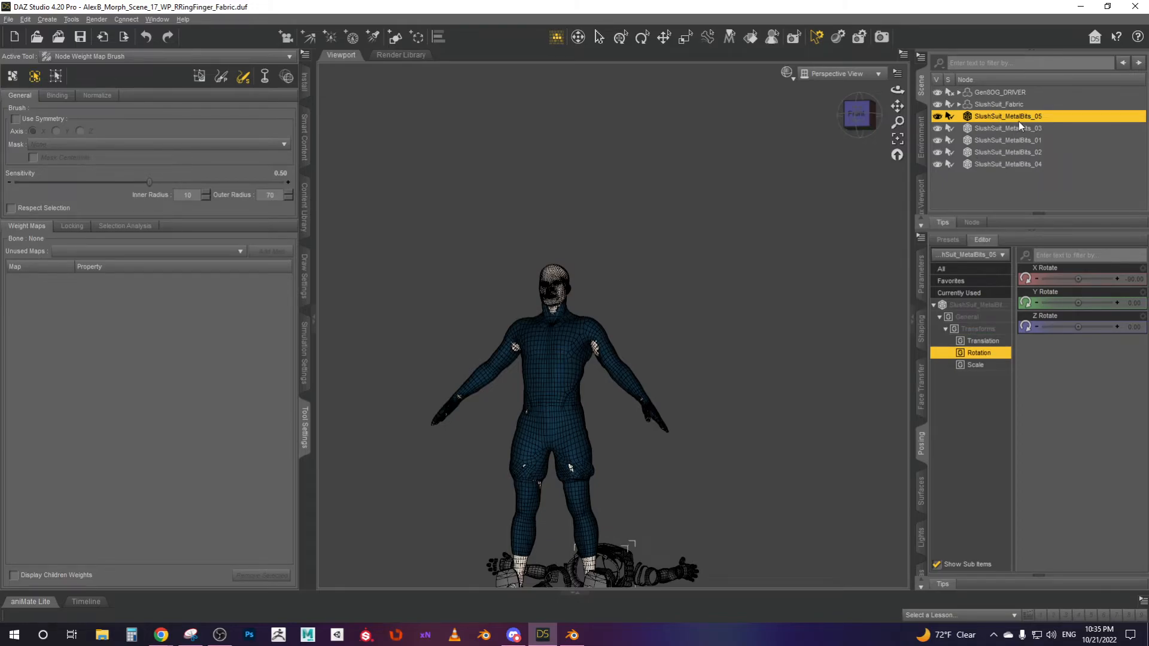
pyautogui.keyDown('ctrl'); pyautogui.click(1015, 128); pyautogui.keyUp('ctrl')
pyautogui.keyDown('ctrl'); pyautogui.click(1007, 160); pyautogui.keyUp('ctrl')
pyautogui.keyDown('ctrl'); pyautogui.click(1014, 152); pyautogui.keyUp('ctrl')
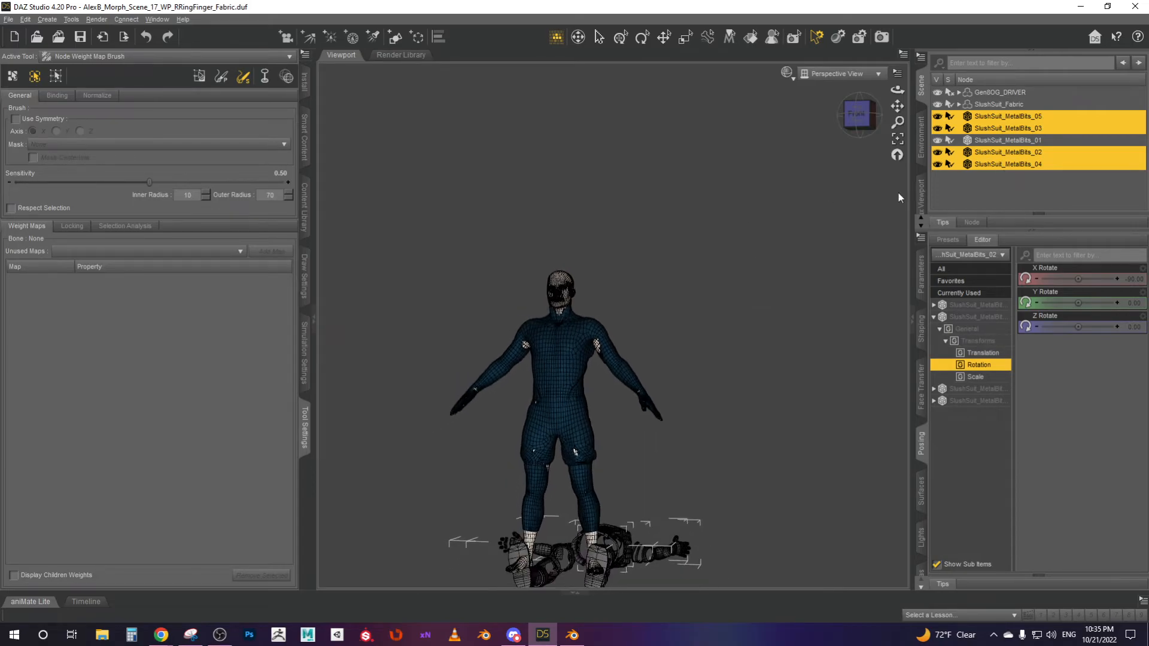
# Set up the Transfer Utility with Gen8OG_DRIVER as the source and SlushSuit_MetalBits_01 as the target.
pyautogui.click(1024, 139)
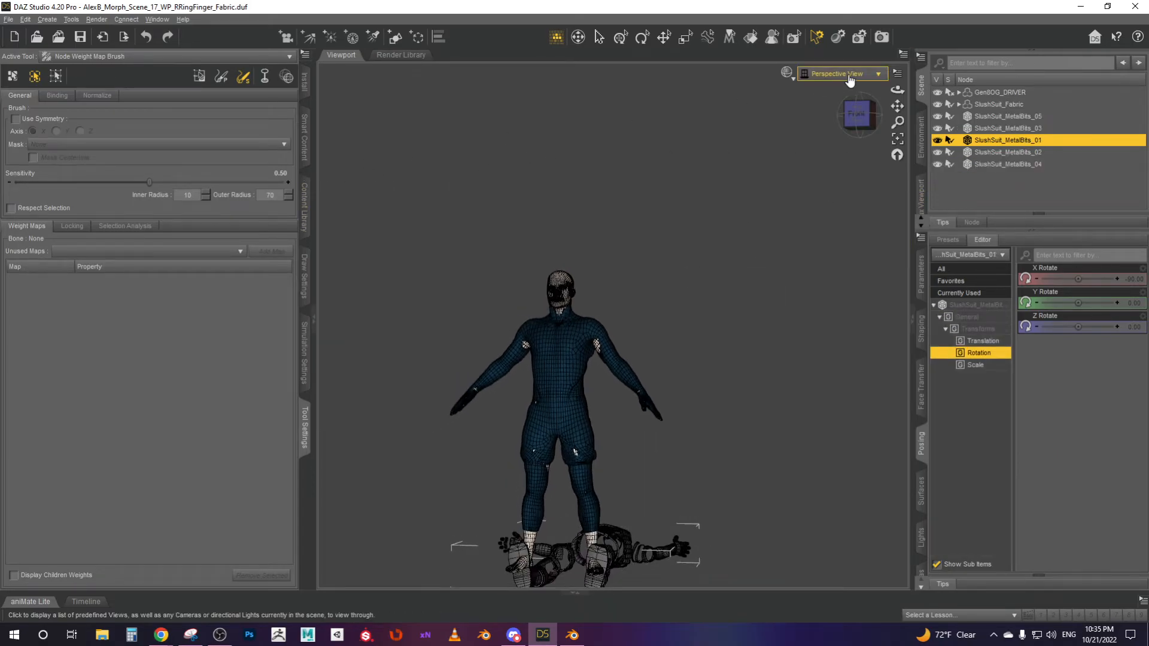
pyautogui.rightClick(923, 95)
pyautogui.moveTo(947, 217)
pyautogui.click(778, 217)
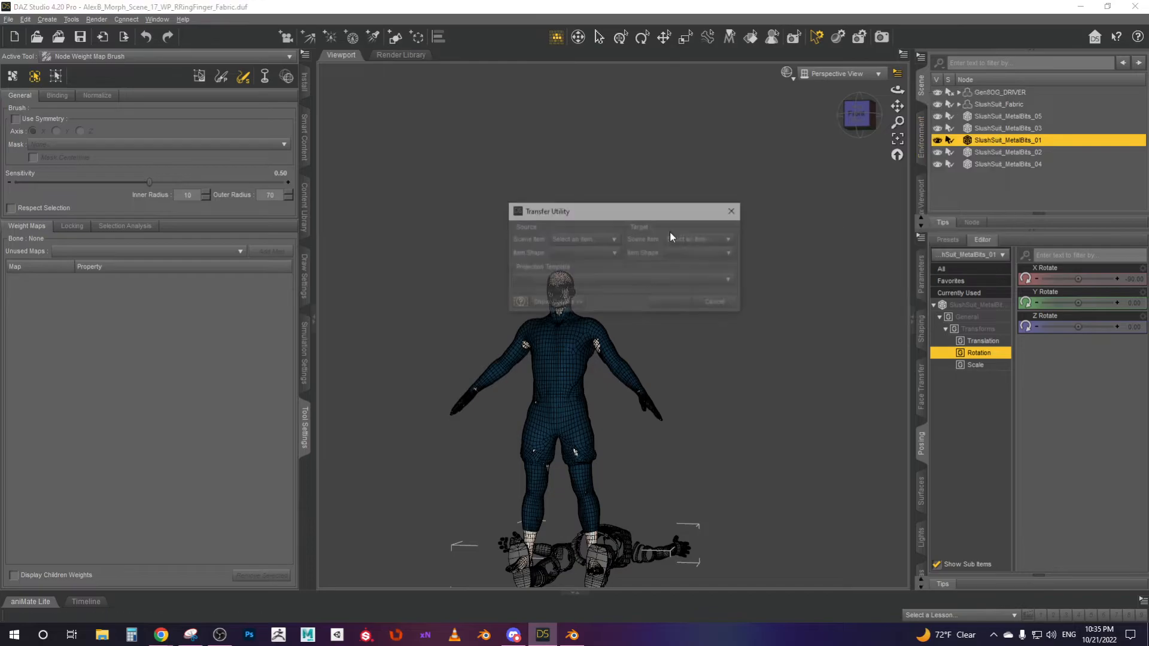
pyautogui.click(553, 239)
pyautogui.click(580, 264)
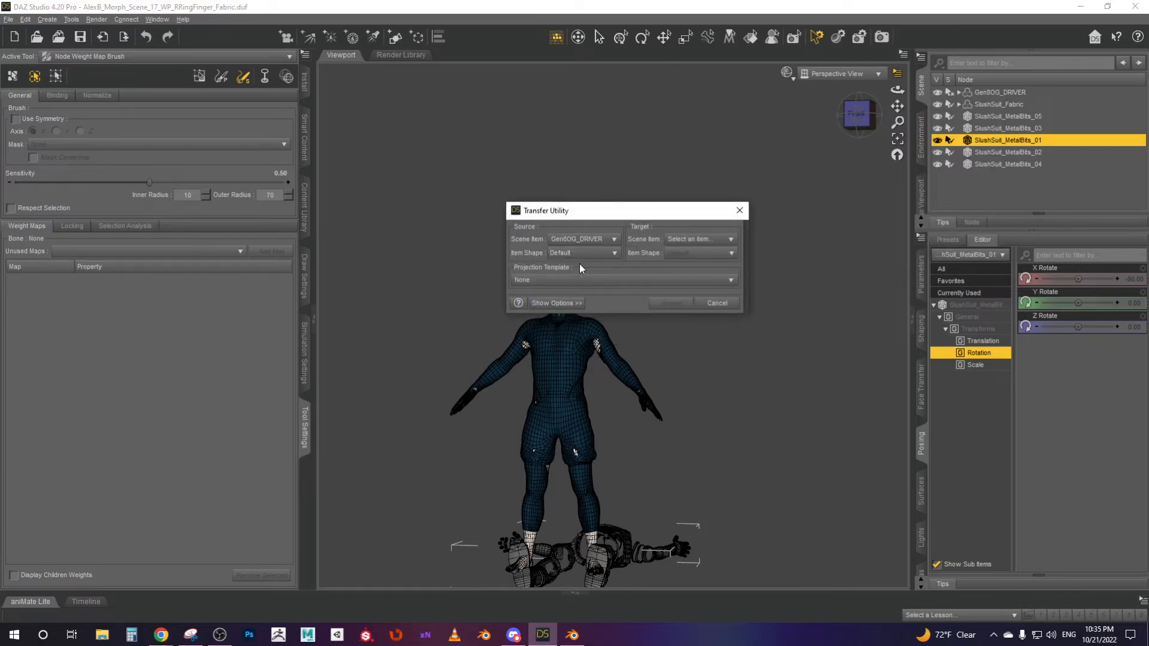
pyautogui.click(703, 240)
pyautogui.click(715, 313)
# Choose the Full-Body projection template, adjust the transfer options, and run the transfer onto SlushSuit_MetalBits_01.
pyautogui.click(542, 279)
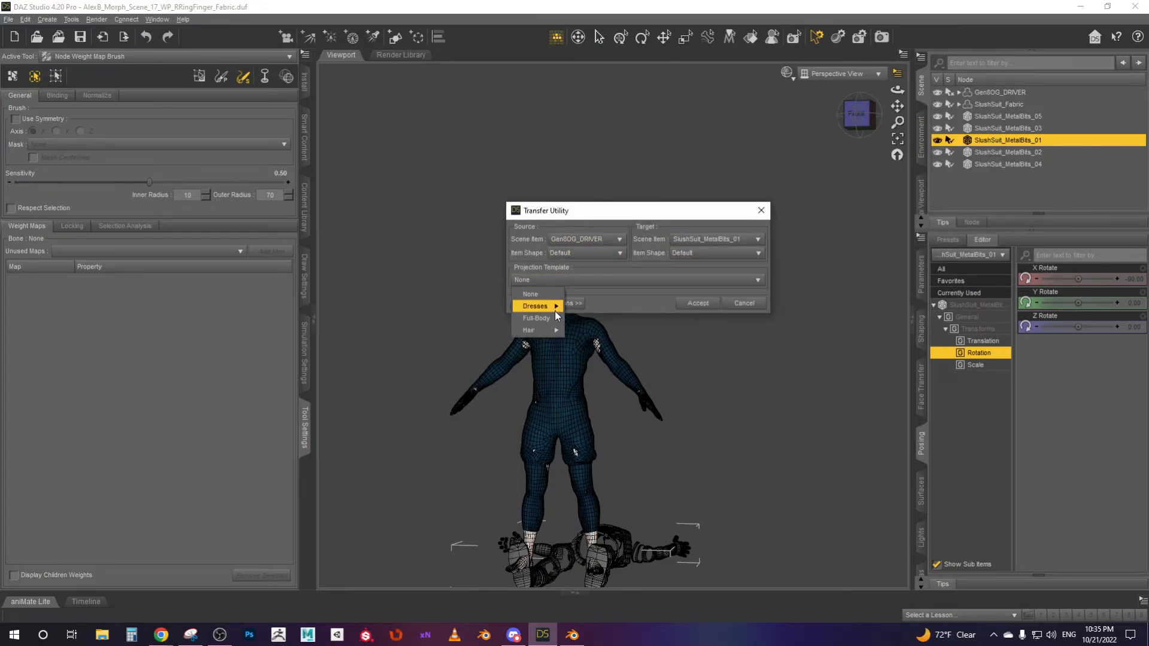
pyautogui.click(545, 318)
pyautogui.click(573, 304)
pyautogui.click(653, 546)
pyautogui.click(704, 592)
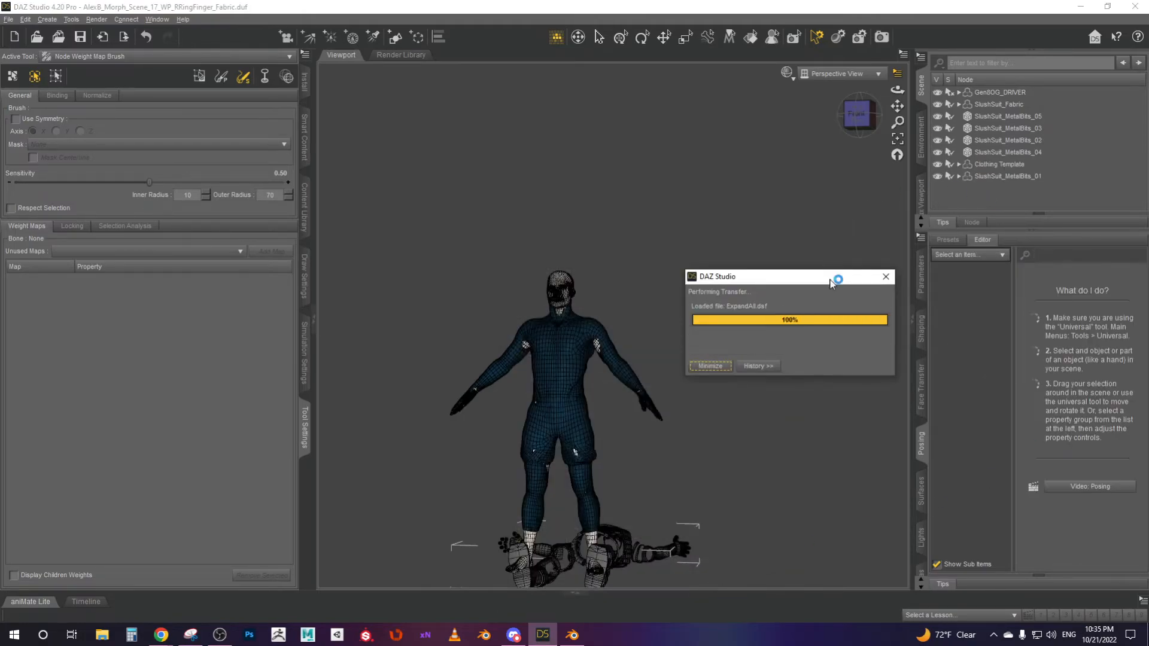
# Set up another Transfer Utility pass from Gen8OG_DRIVER to SlushSuit_MetalBits_05.
pyautogui.click(1017, 165)
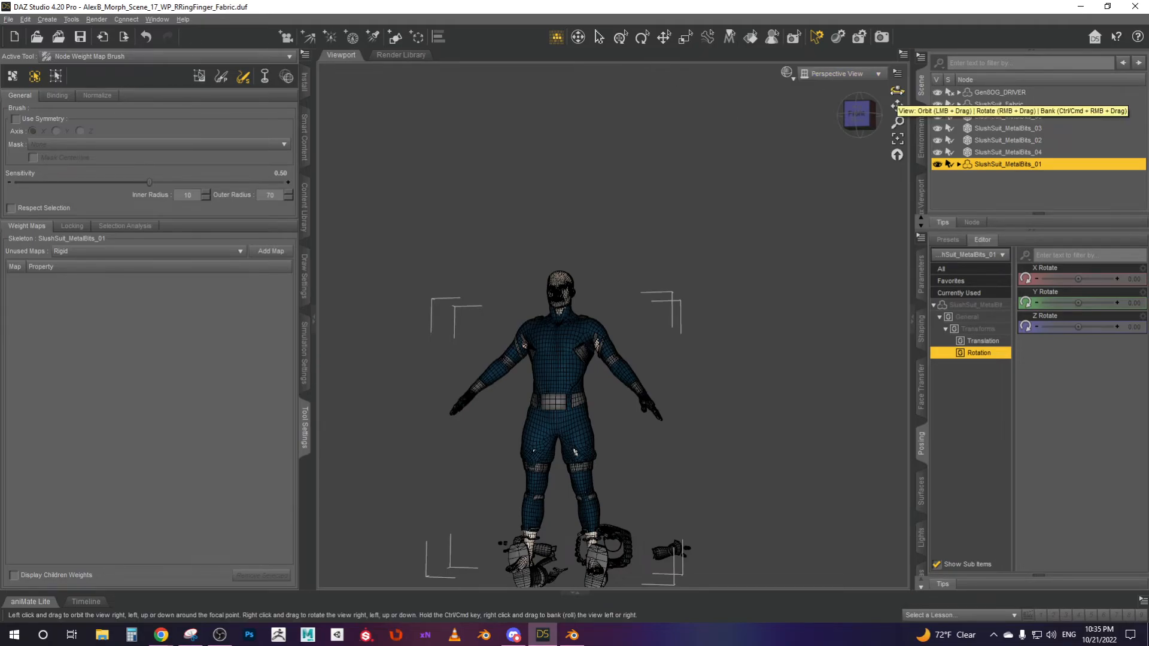
pyautogui.rightClick(918, 222)
pyautogui.moveTo(953, 204)
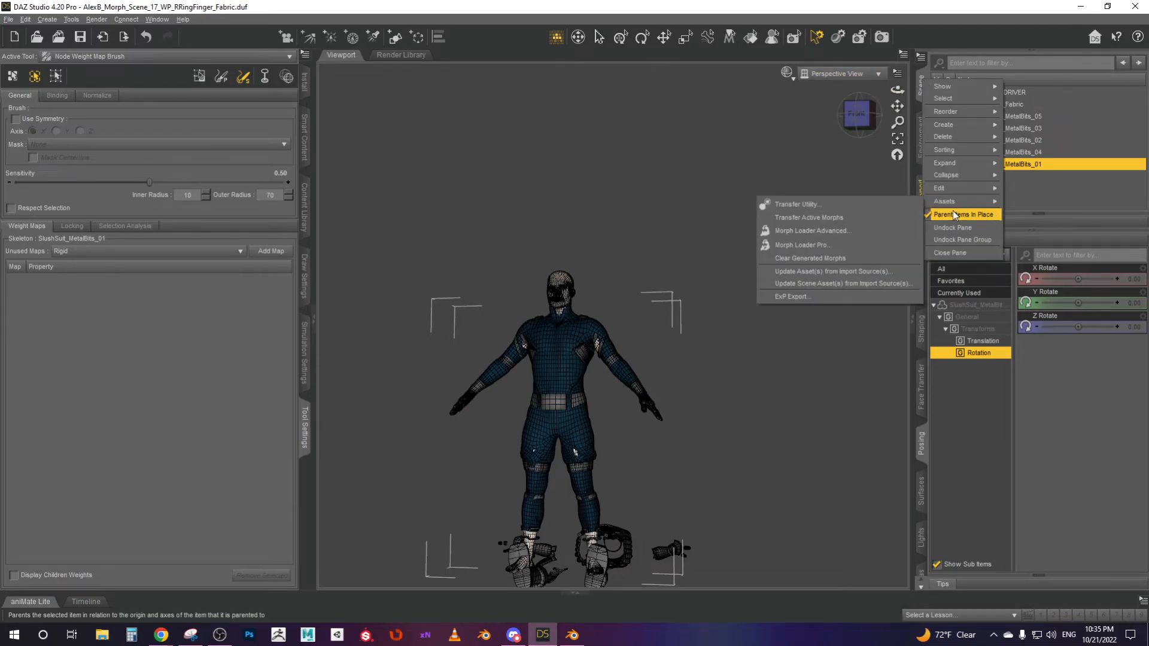
pyautogui.click(856, 207)
pyautogui.click(585, 239)
pyautogui.click(569, 254)
pyautogui.click(705, 239)
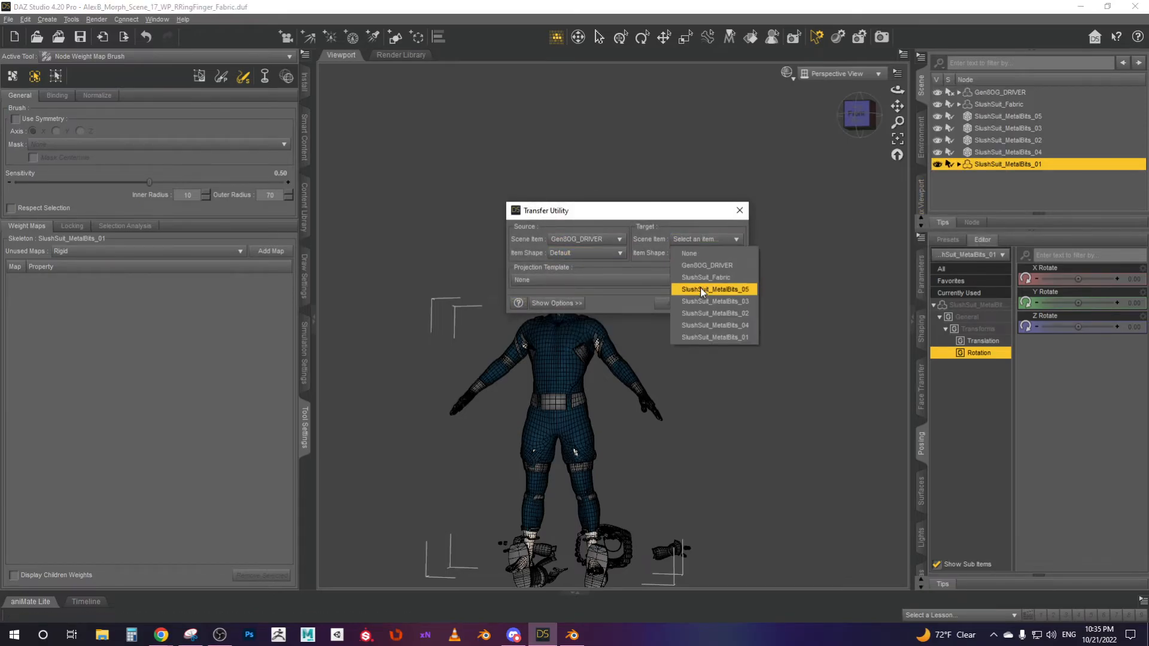
pyautogui.click(733, 288)
# Use the Full-Body projection template and run the transfer onto SlushSuit_MetalBits_05.
pyautogui.click(643, 281)
pyautogui.click(535, 314)
pyautogui.click(556, 303)
pyautogui.click(715, 593)
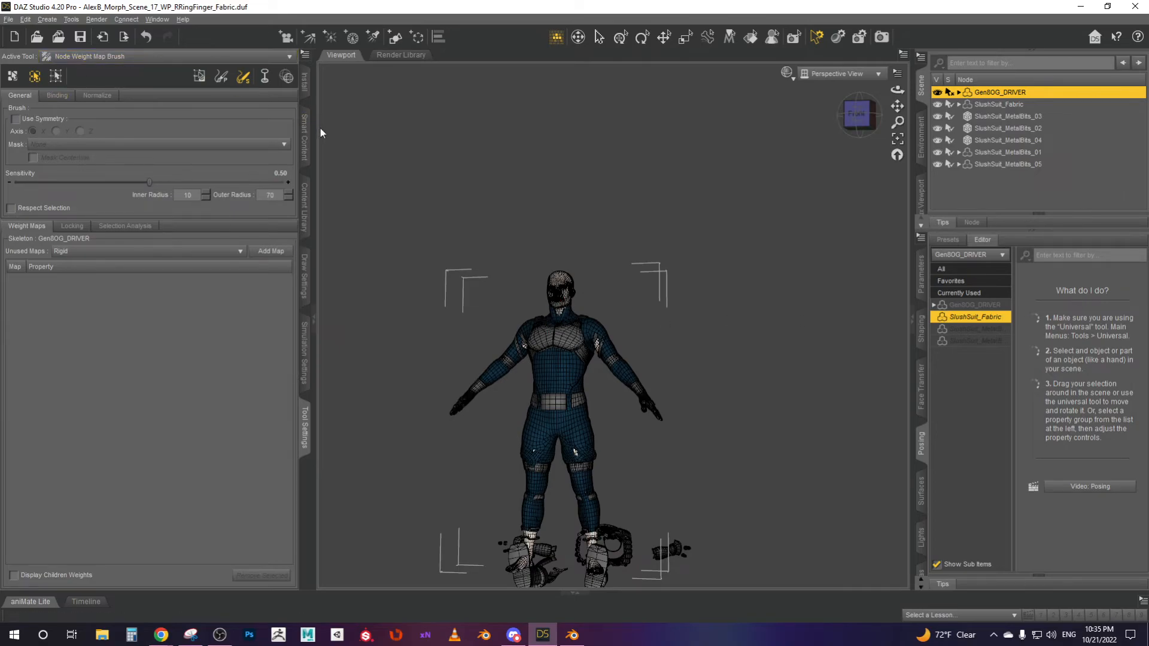
# Apply the Base Pose Kneeling A preset to the driver figure.
pyautogui.click(305, 149)
pyautogui.click(24, 158)
pyautogui.doubleClick(115, 128)
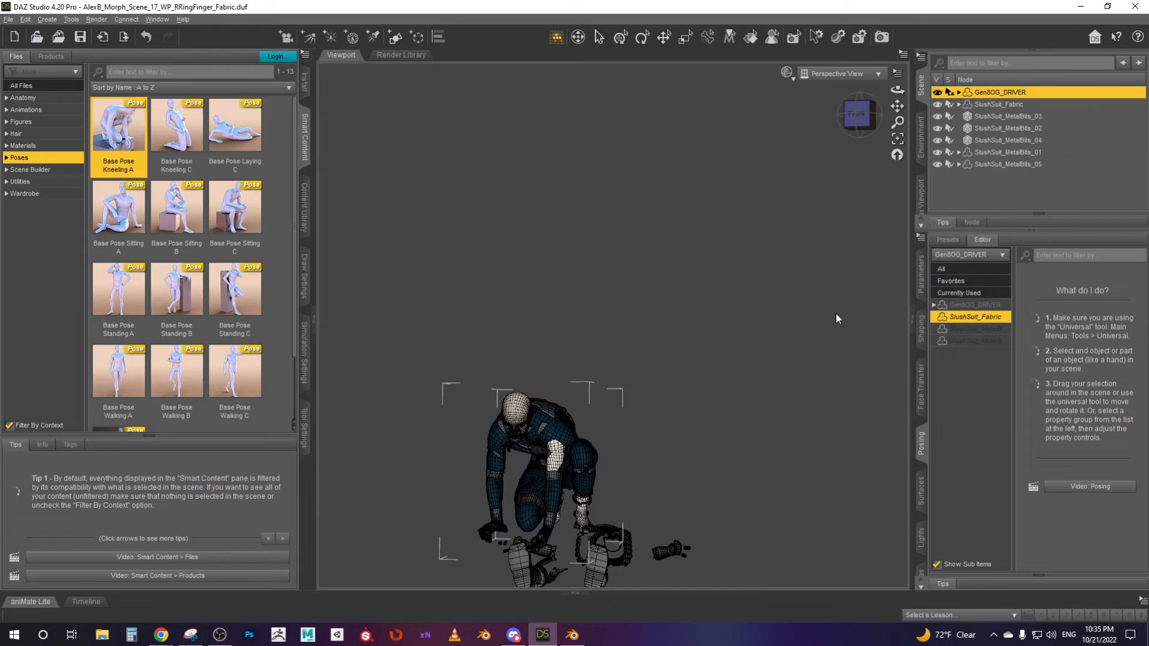
# Hide the driver figure and inspect the kneeling suit's fabric and metal parts from several angles.
pyautogui.moveTo(897, 90); pyautogui.dragTo(964, 6)
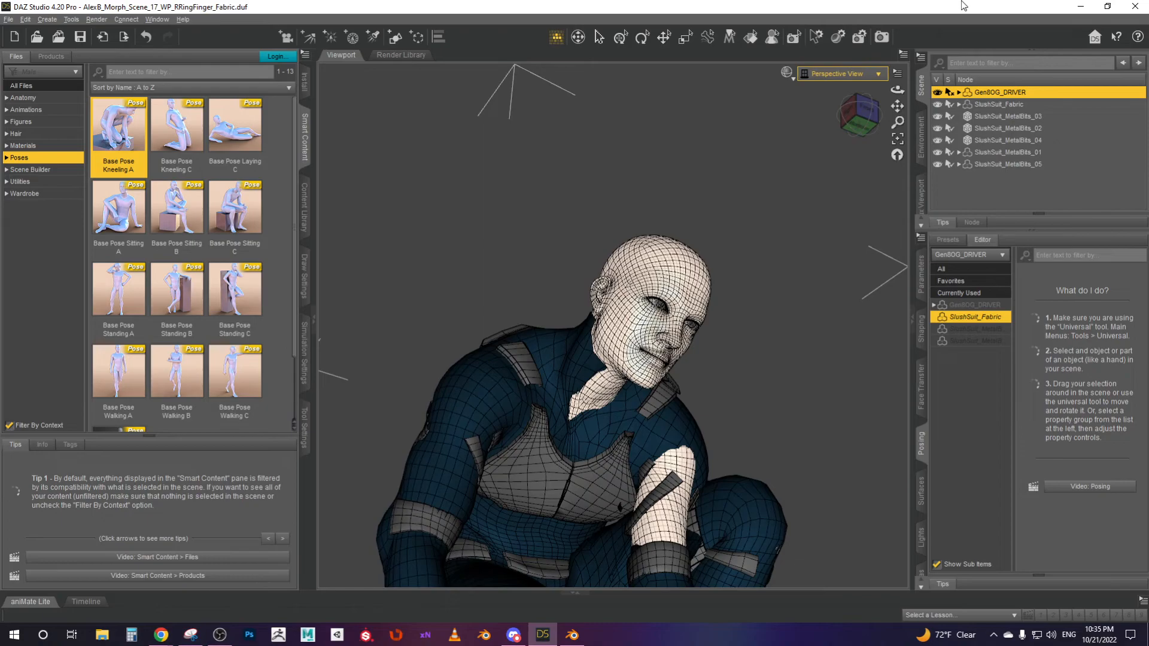
pyautogui.click(937, 92)
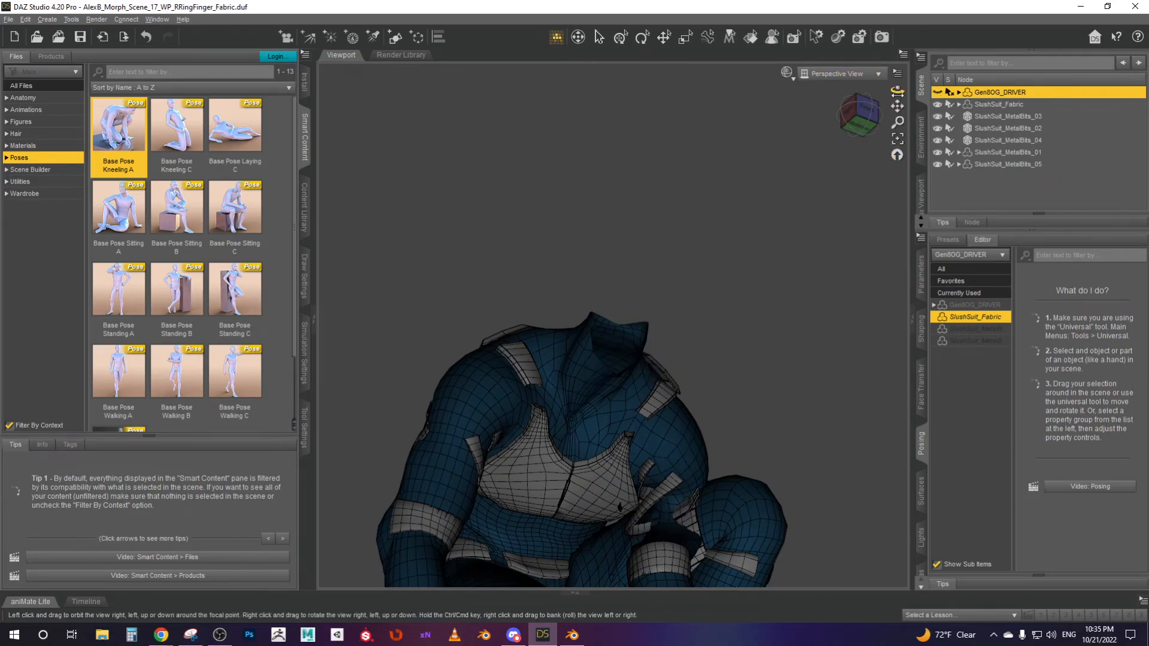
pyautogui.moveTo(897, 88); pyautogui.dragTo(864, 159)
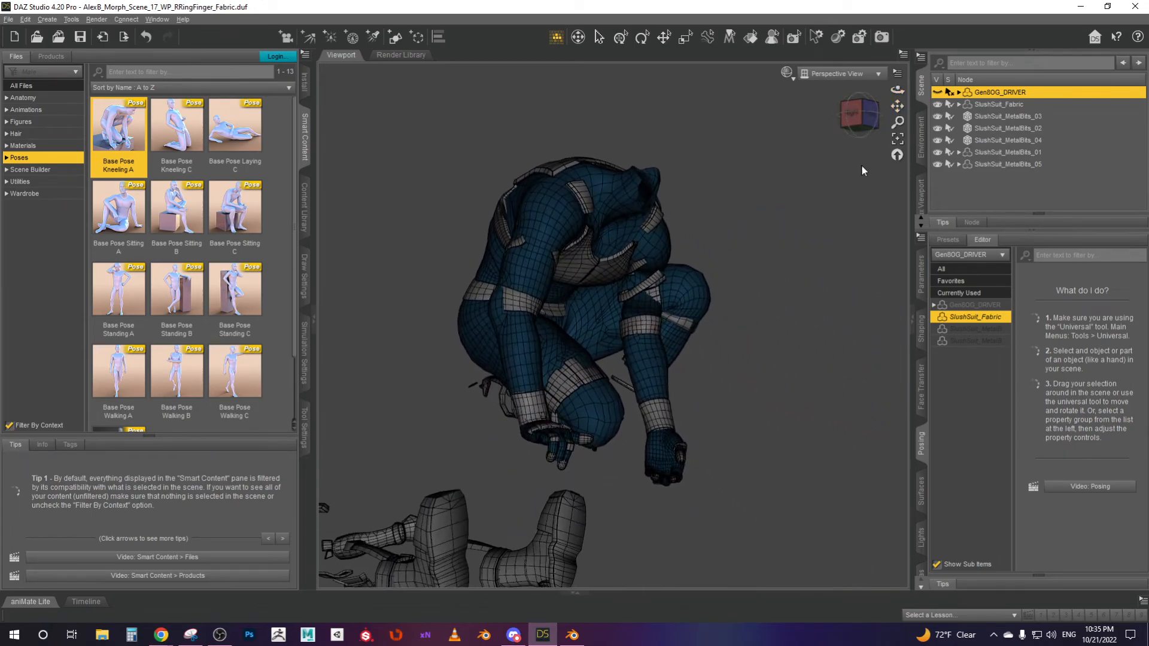
pyautogui.moveTo(897, 89); pyautogui.dragTo(944, 74)
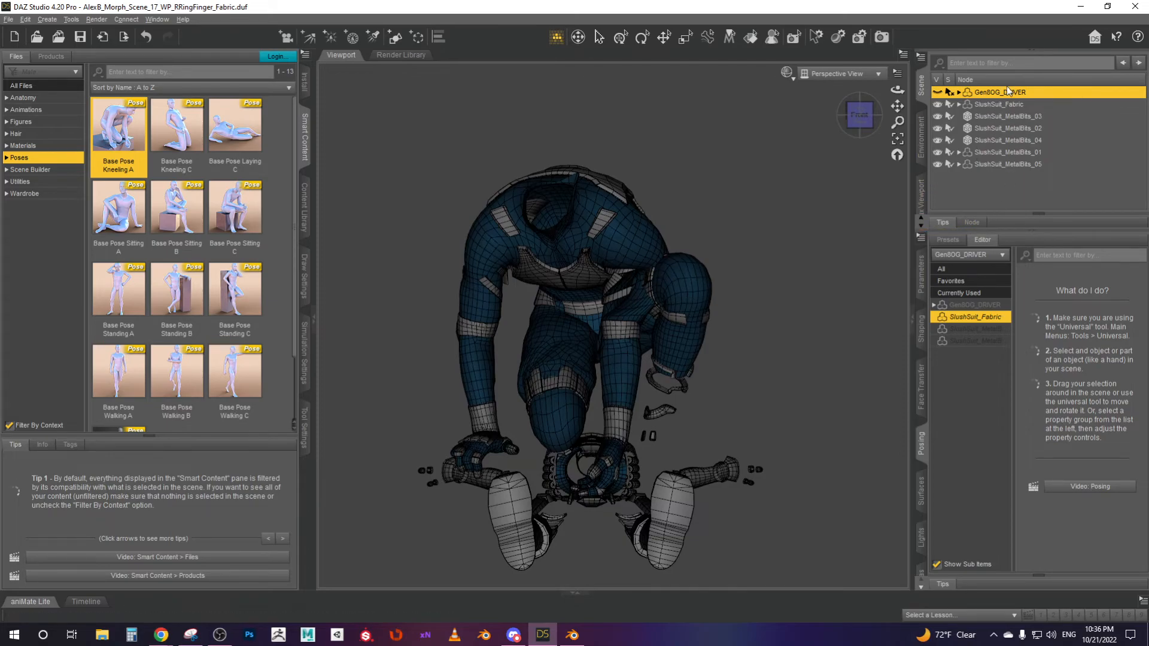
# Parent SlushSuit_Fabric and all five SlushSuit_MetalBits objects to Gen8OG_DRIVER, then check the hierarchy and select the driver.
pyautogui.click(959, 92)
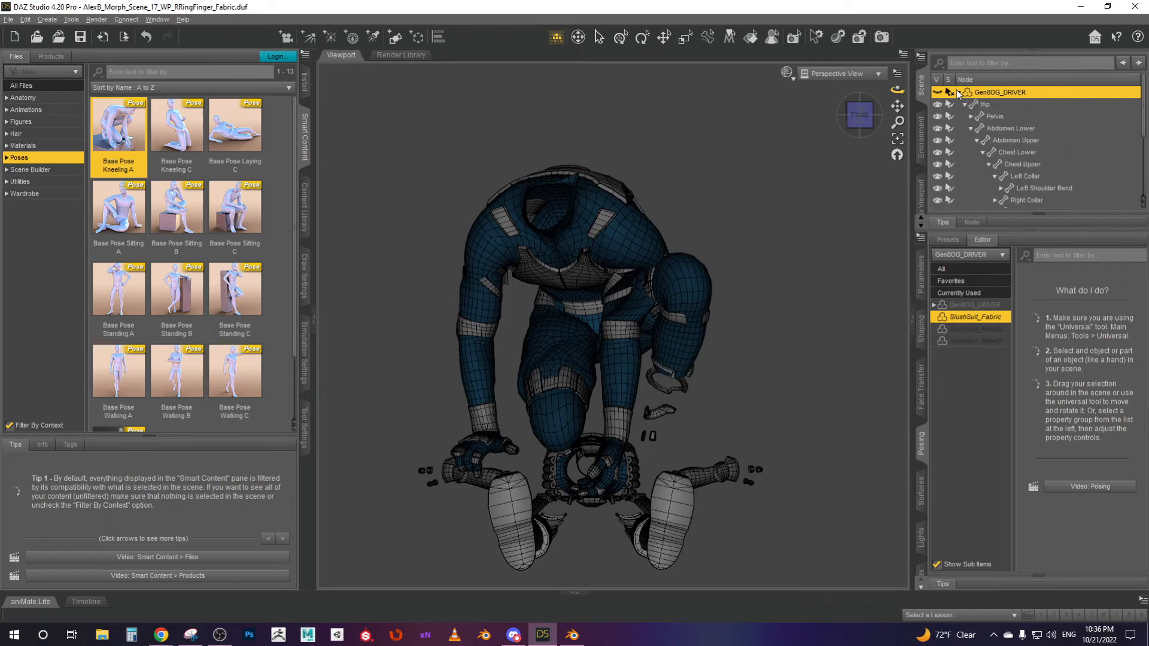
pyautogui.click(965, 105)
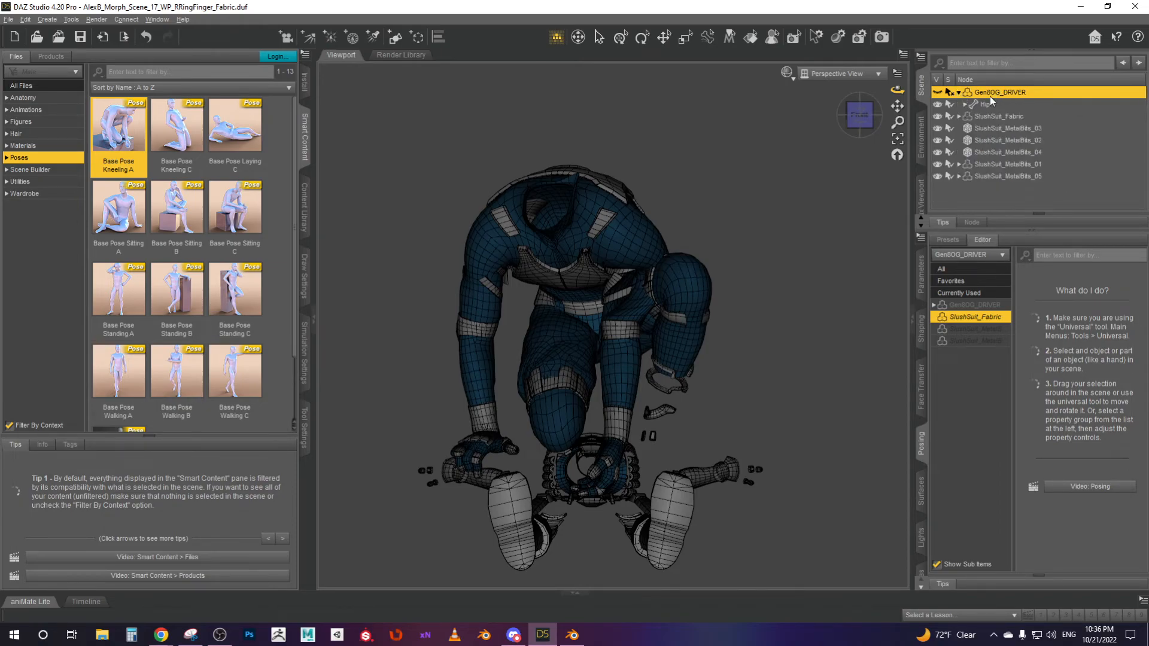
pyautogui.click(991, 116)
pyautogui.keyDown('shift'); pyautogui.click(1001, 175); pyautogui.keyUp('shift')
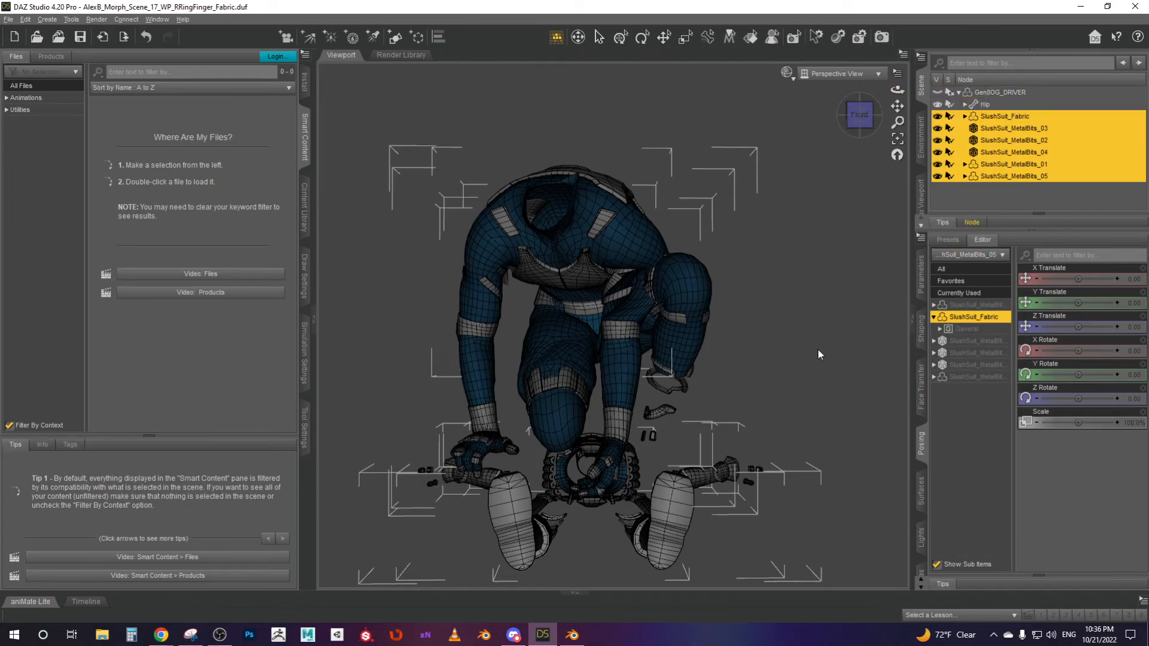
pyautogui.click(959, 92)
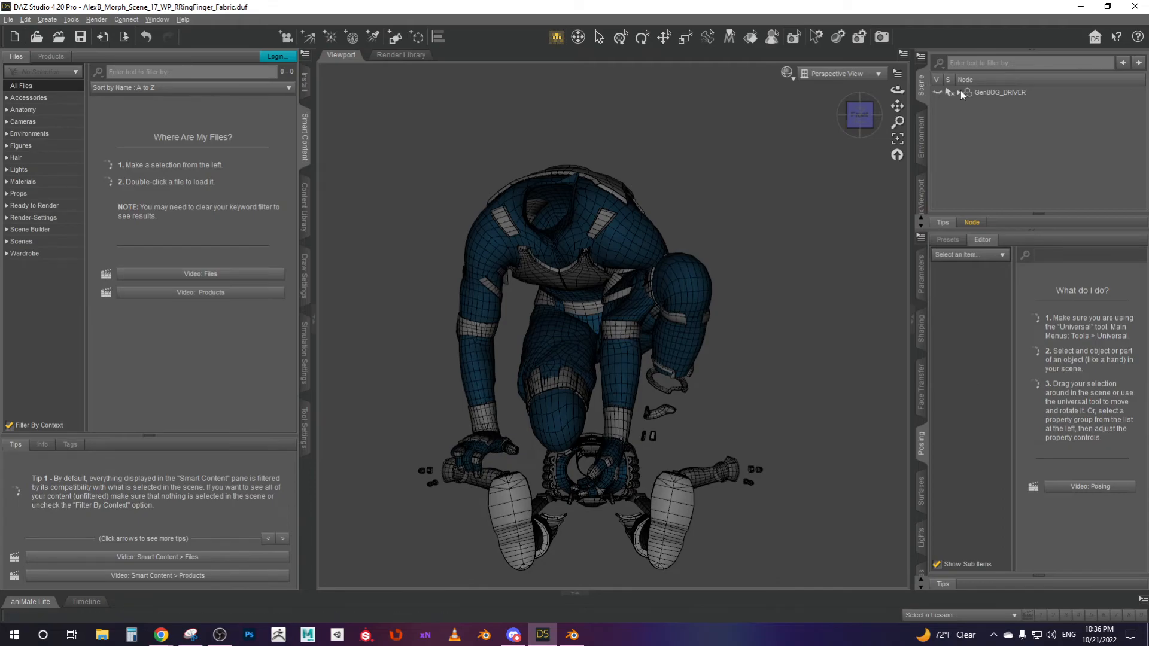
pyautogui.click(960, 92)
pyautogui.click(993, 94)
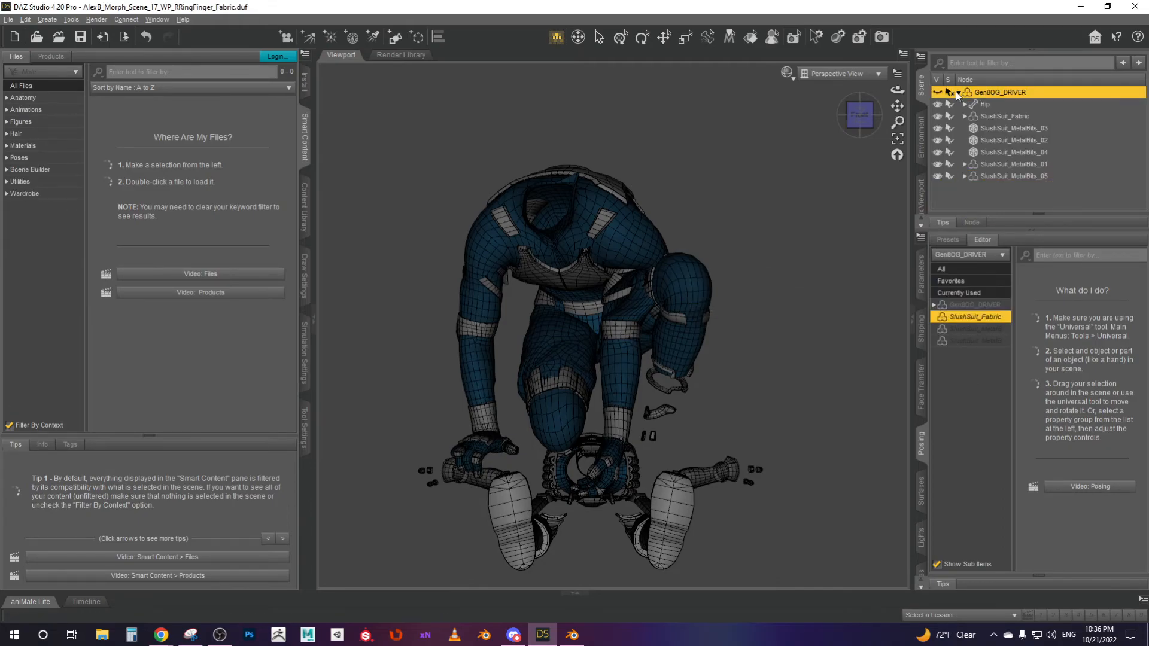
# Examine the kneeling suit and the loose metal pieces from the side.
pyautogui.scroll(2, 745, 326)
pyautogui.scroll(-3, 689, 283)
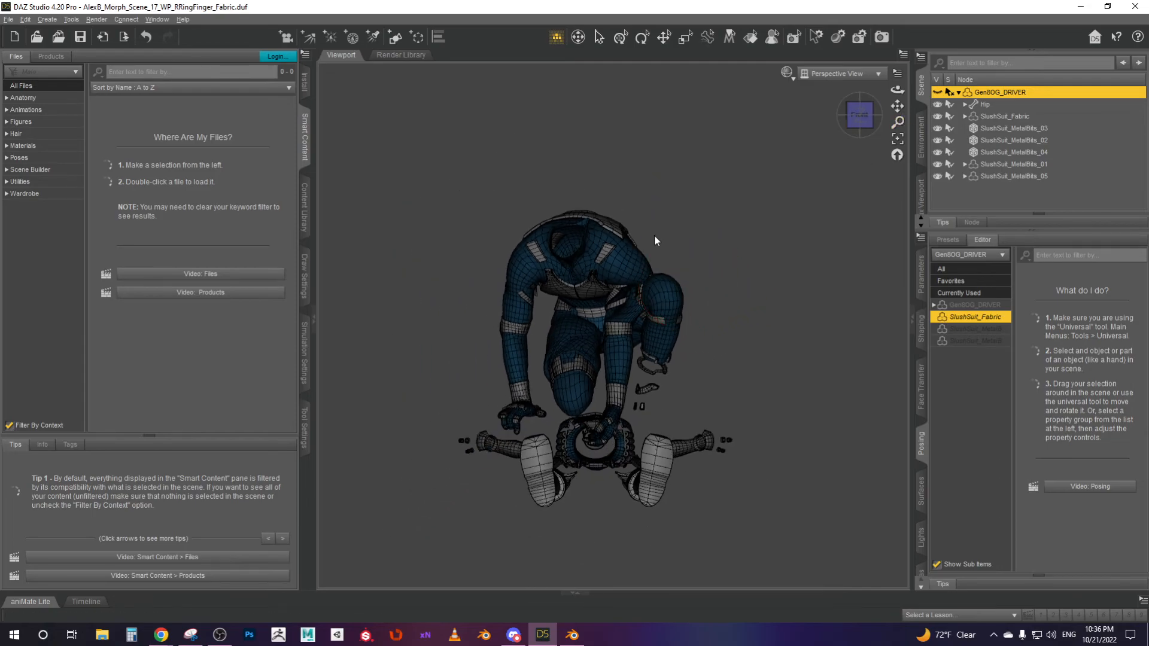
pyautogui.scroll(-2, 655, 235)
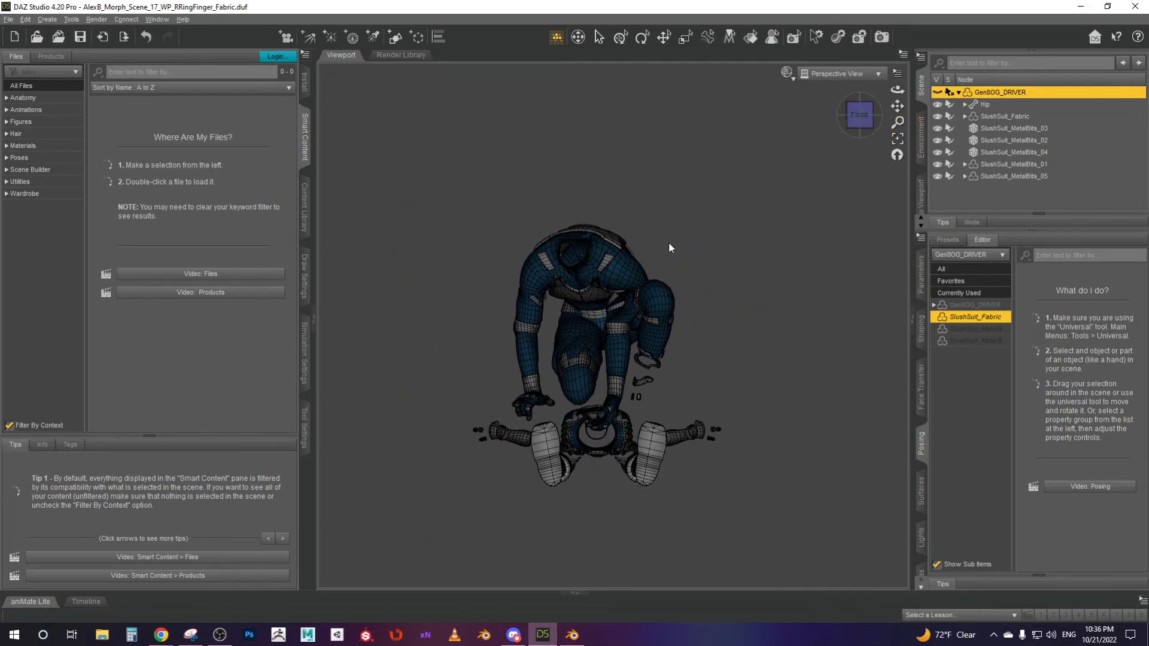
pyautogui.scroll(2, 669, 242)
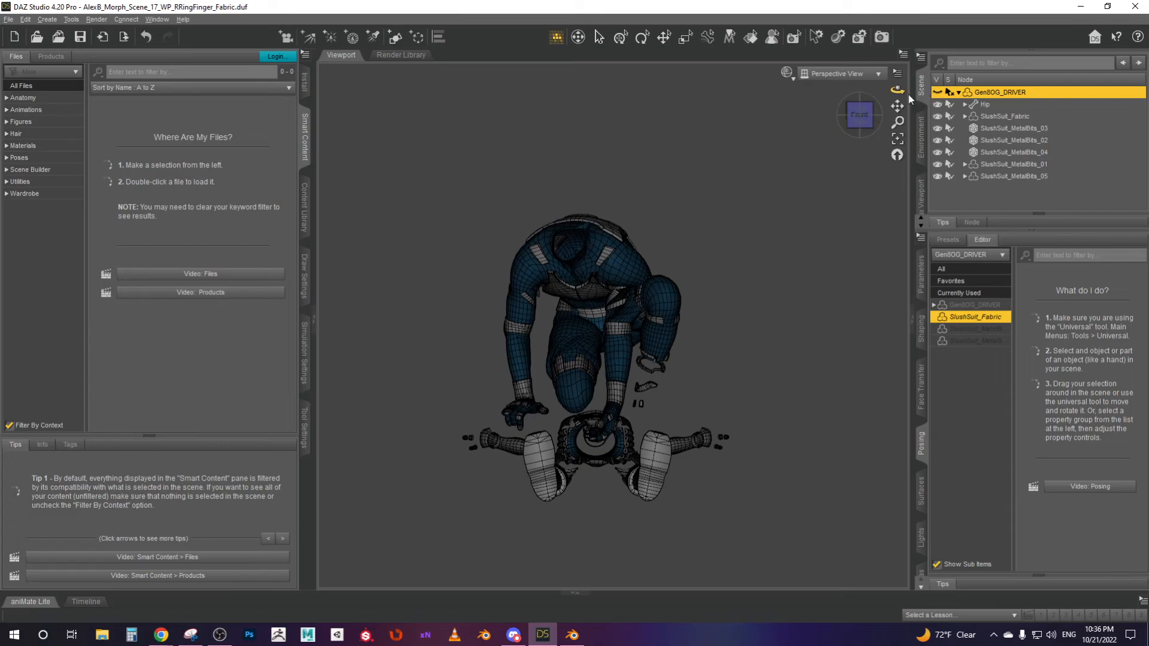
pyautogui.moveTo(897, 90); pyautogui.dragTo(1006, 95)
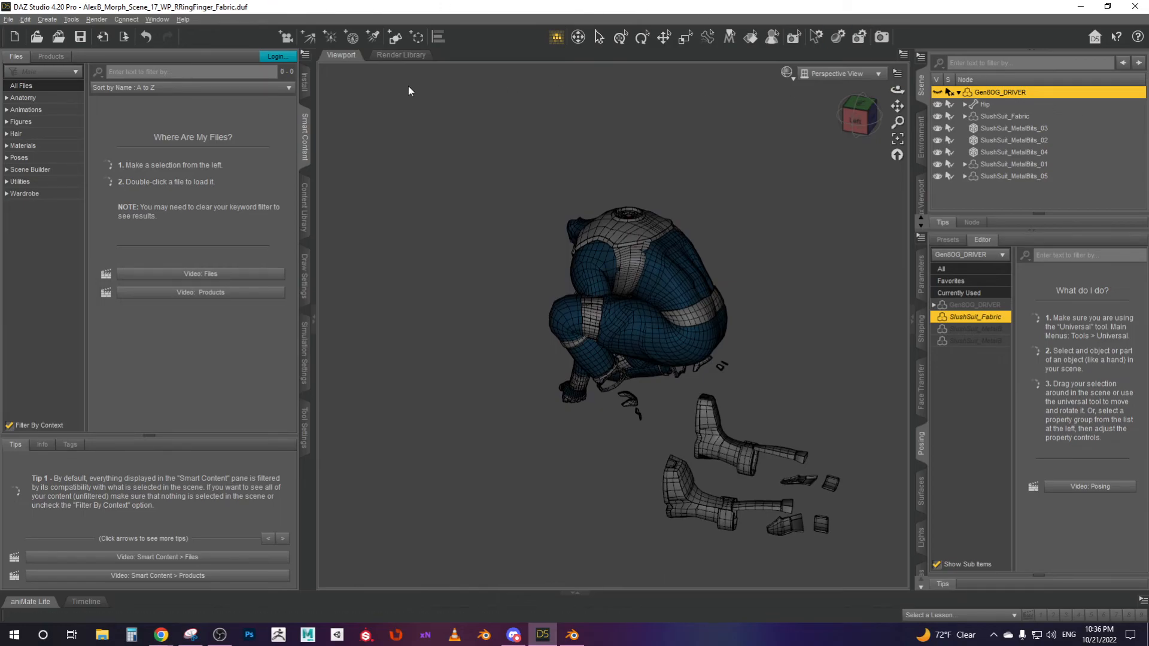
# Try to create a new IK chain for the Gen8OG_DRIVER figure with the default name, label and settings.
pyautogui.click(7, 20)
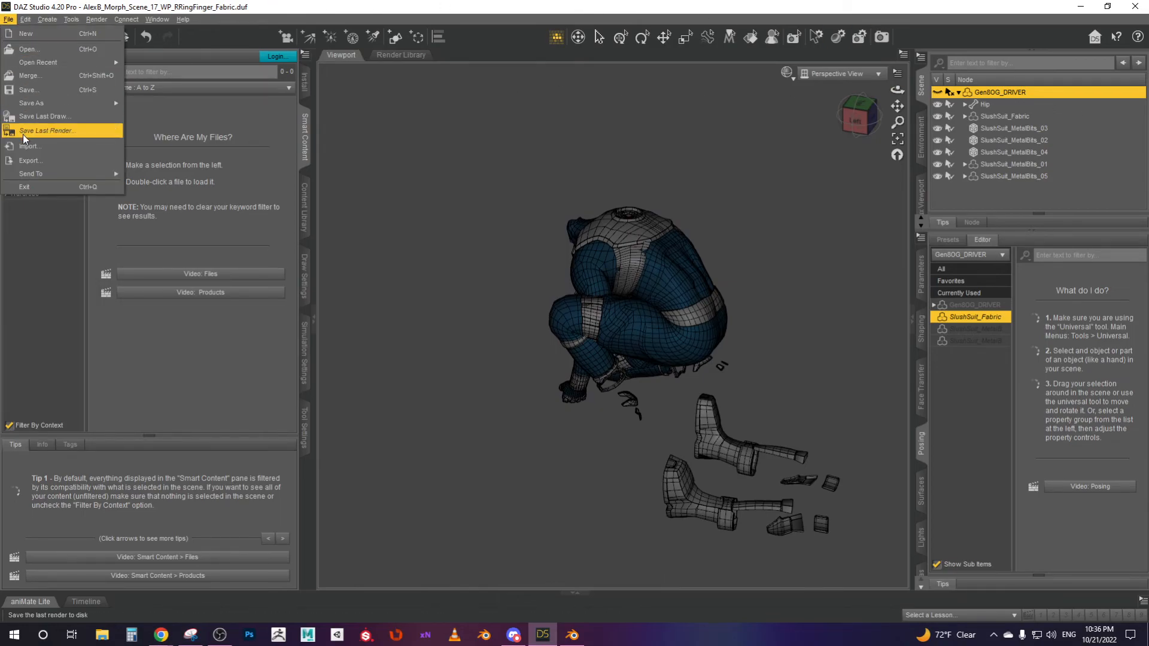
pyautogui.click(8, 19)
pyautogui.click(48, 19)
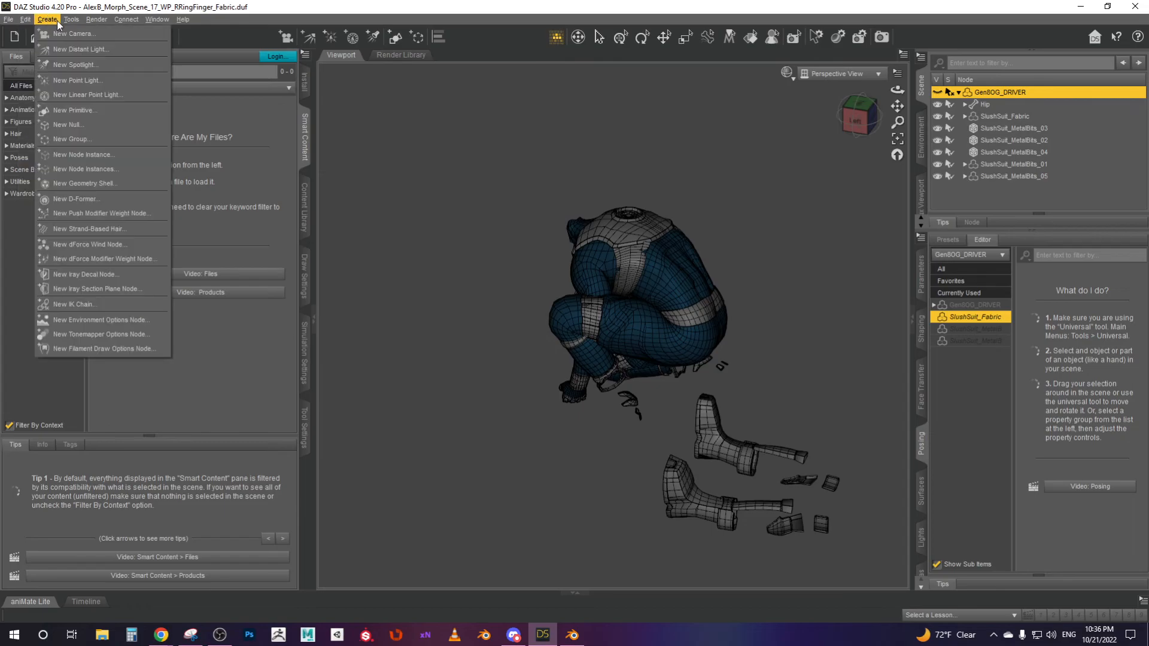
pyautogui.click(74, 309)
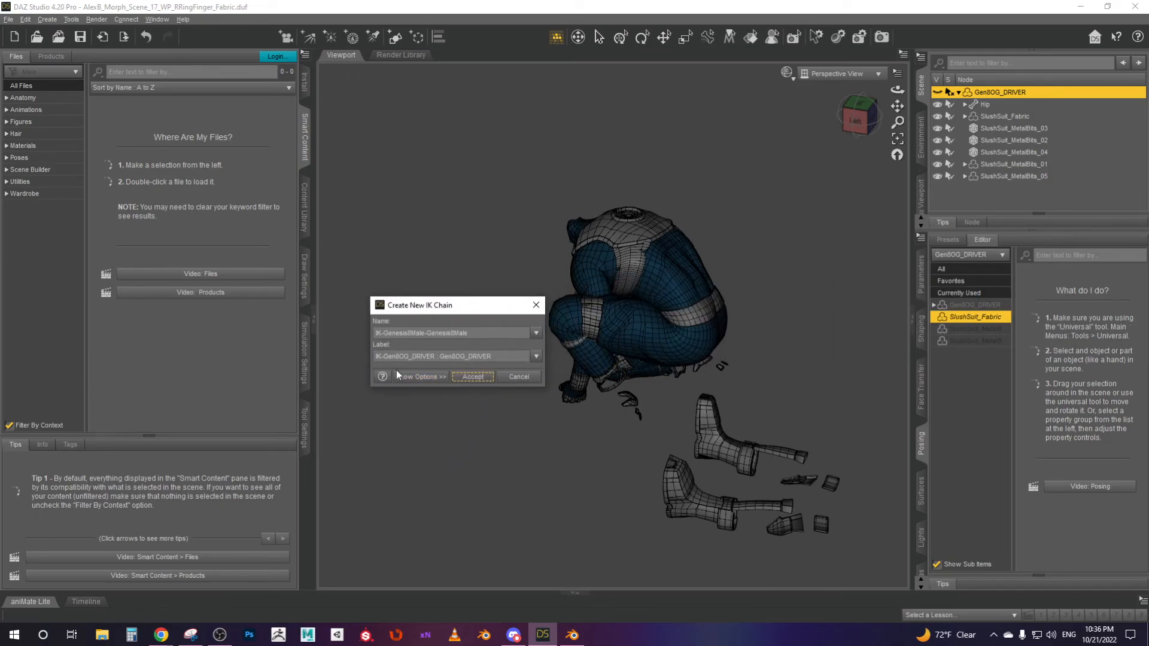
pyautogui.click(419, 377)
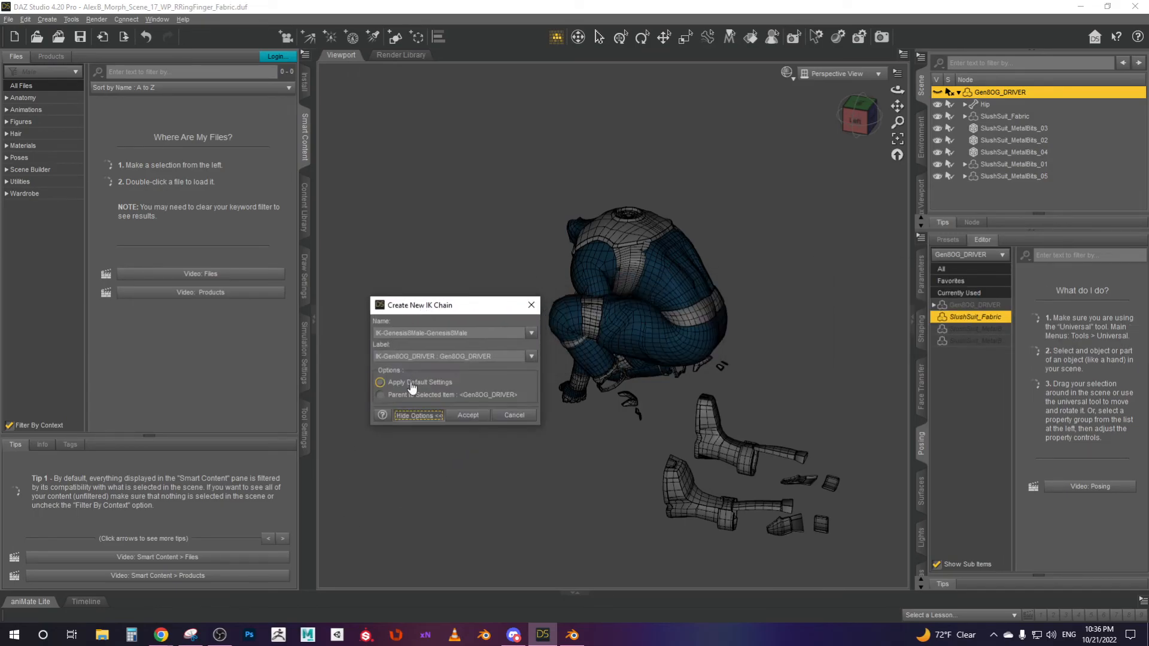
pyautogui.click(481, 417)
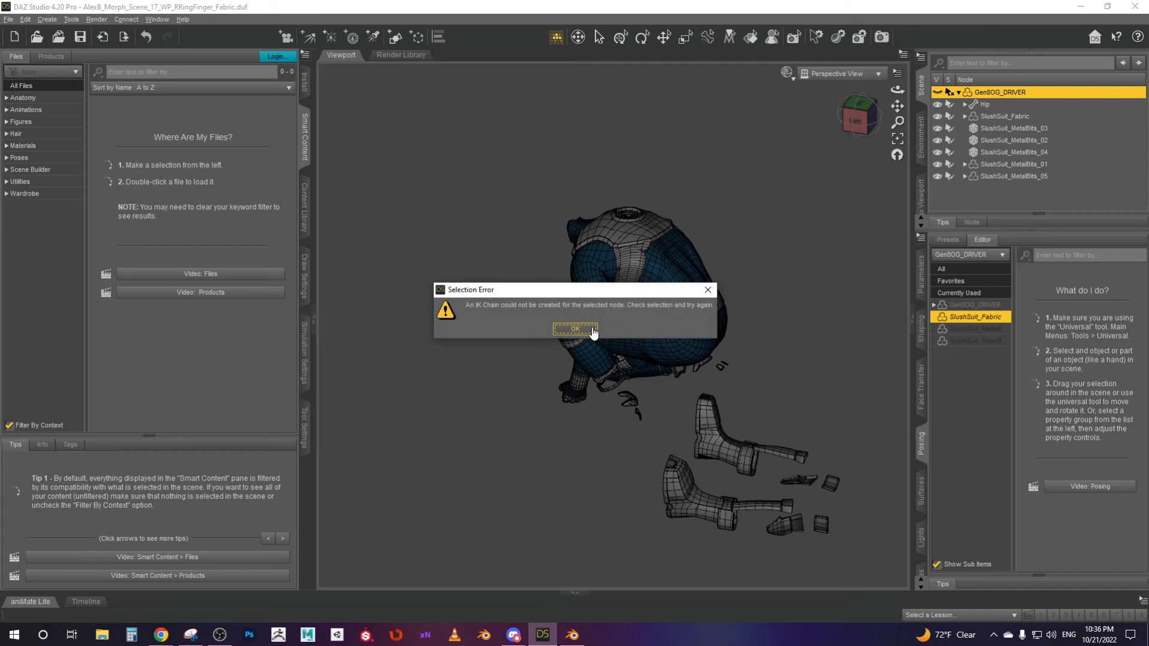
pyautogui.click(592, 330)
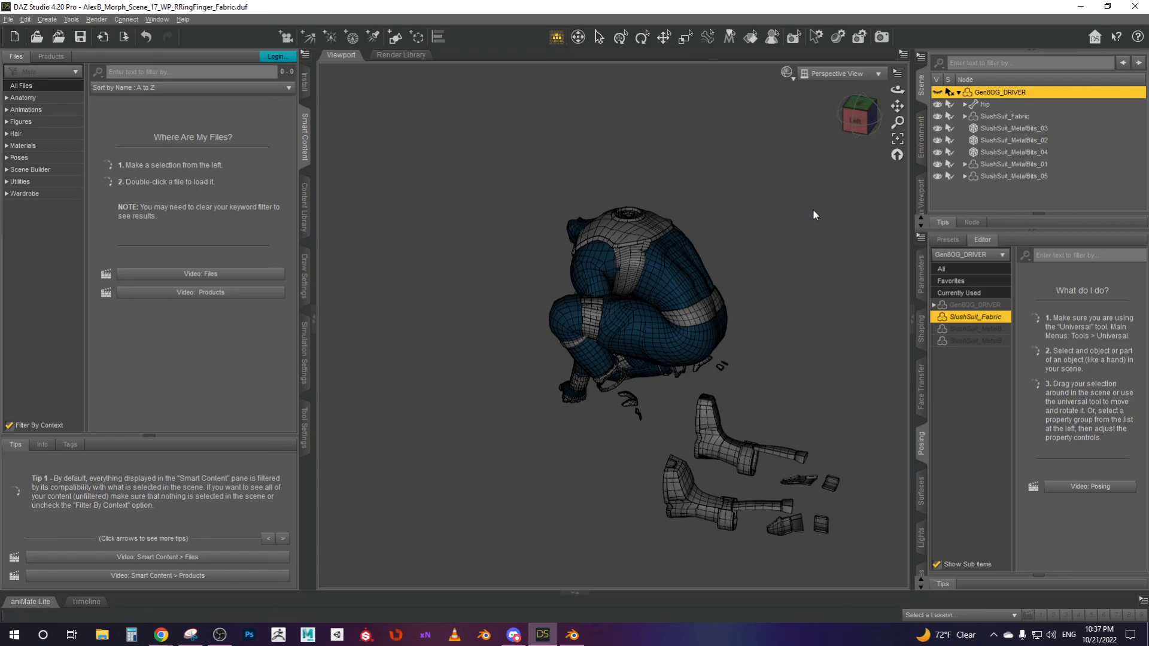
pyautogui.scroll(-3, 747, 276)
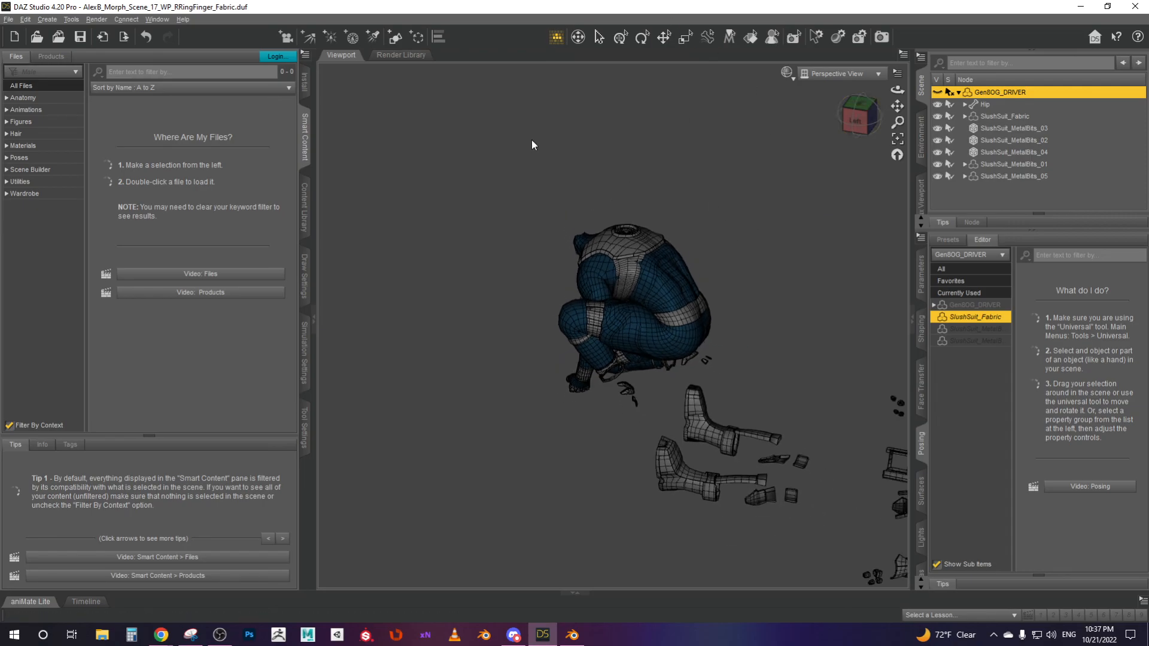